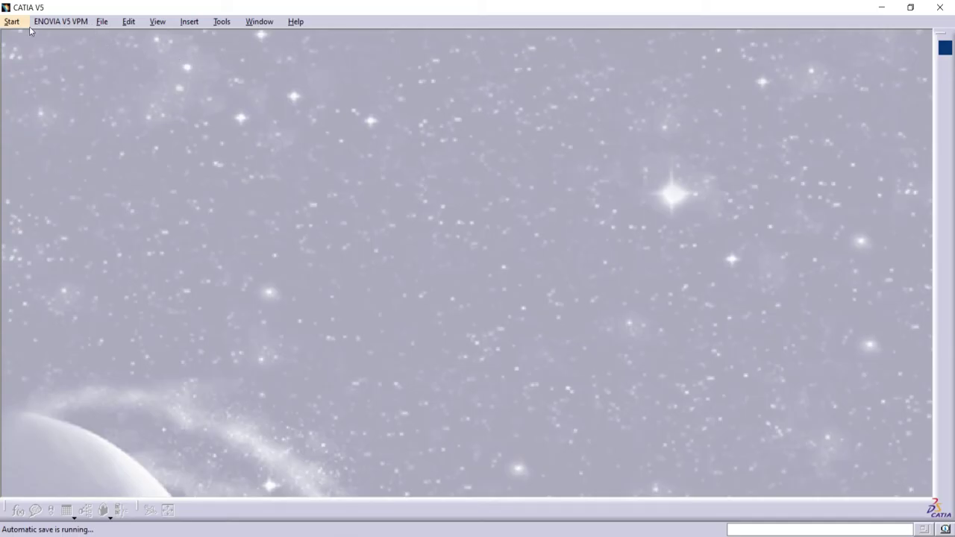
Open the Start menu's list of workbenches in CATIA V5.
{"action": "left_click", "coordinate": [15, 22]}
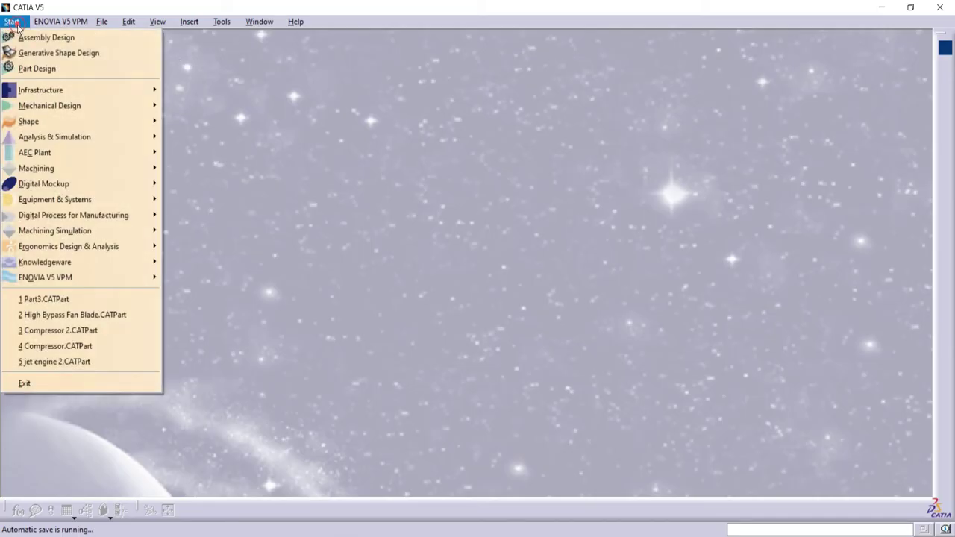
Create a new Part Design part named Part1 and start a sketch on the yz plane.
{"action": "left_click", "coordinate": [28, 67]}
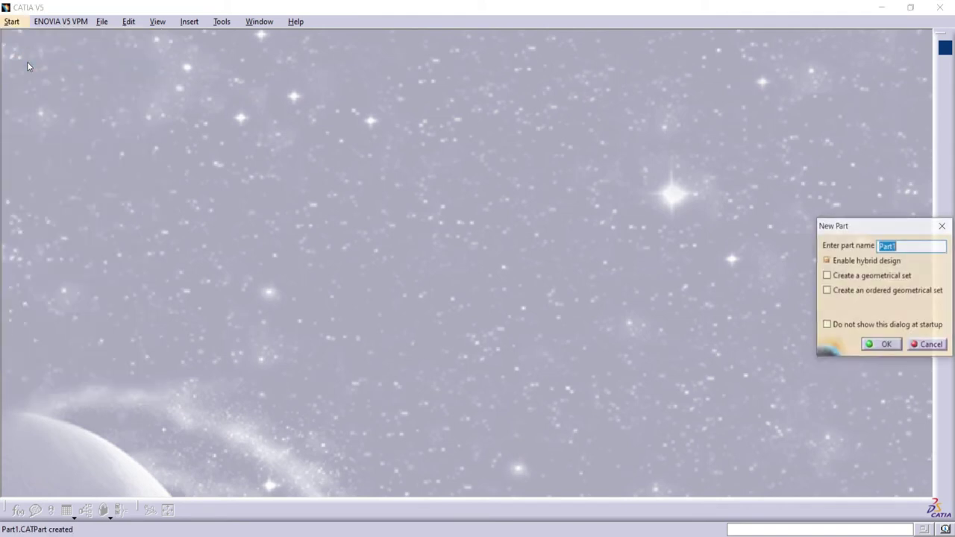
{"action": "left_click", "coordinate": [881, 346]}
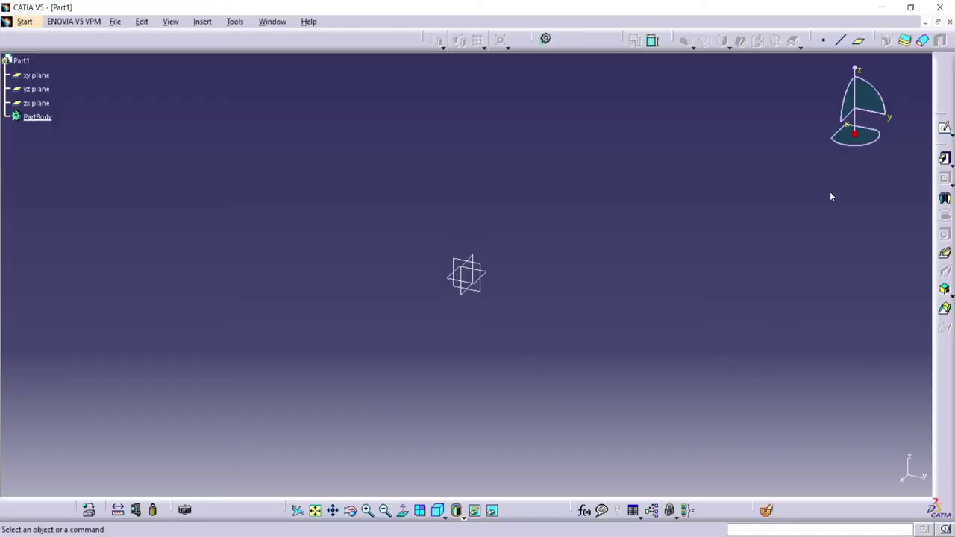
{"action": "left_click", "coordinate": [944, 129]}
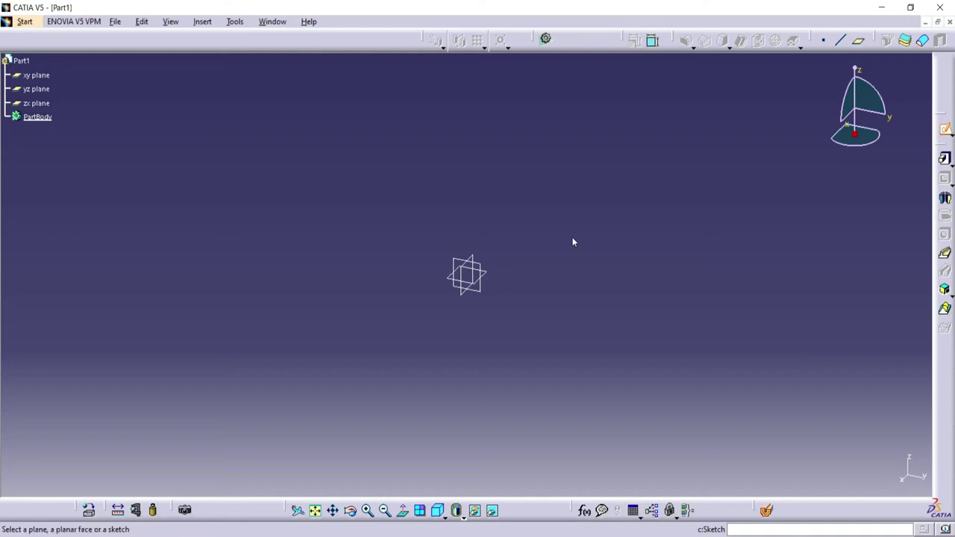
{"action": "left_click", "coordinate": [481, 265]}
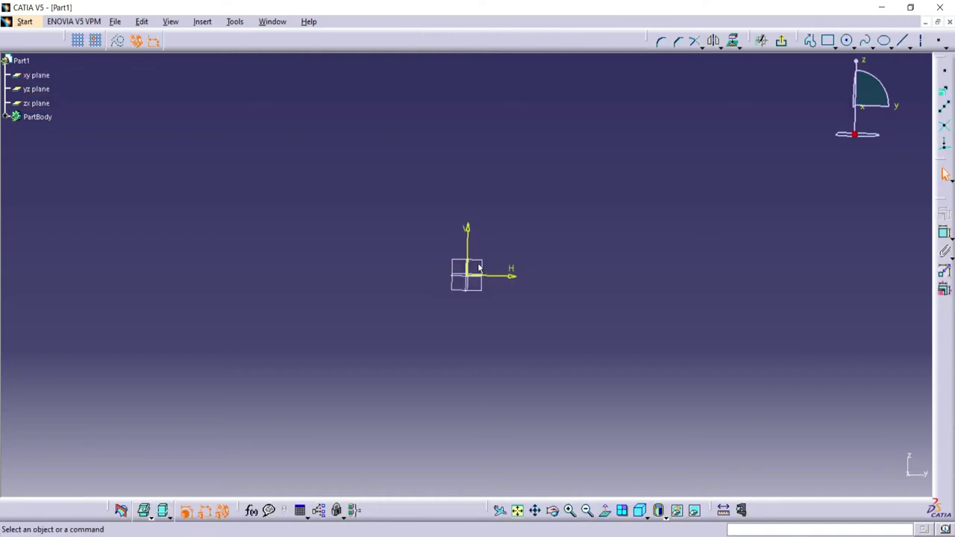
Draw an open stepped profile from the horizontal axis up the vertical axis with the Profile tool.
{"action": "left_click", "coordinate": [810, 41]}
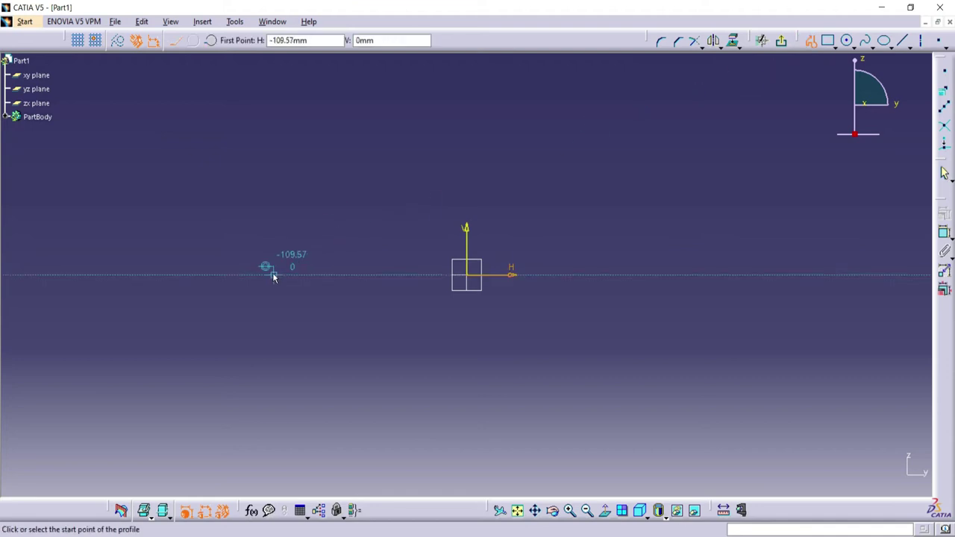
{"action": "left_click", "coordinate": [273, 275]}
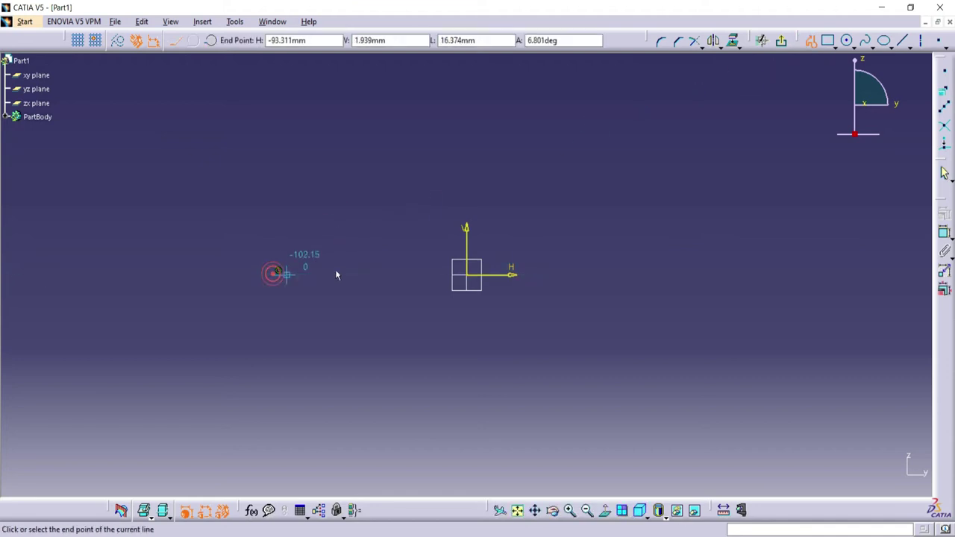
{"action": "left_click", "coordinate": [427, 276]}
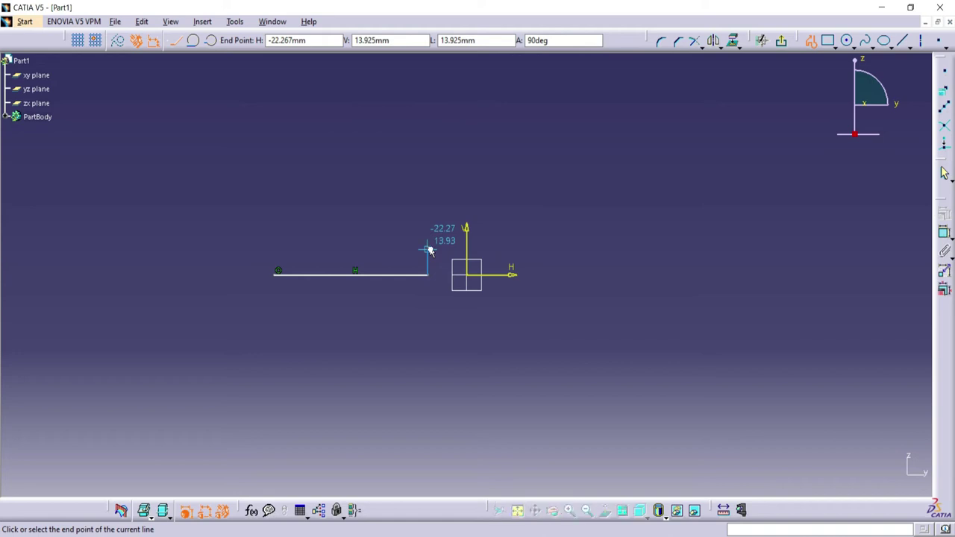
{"action": "left_click", "coordinate": [428, 250]}
{"action": "left_click", "coordinate": [466, 250]}
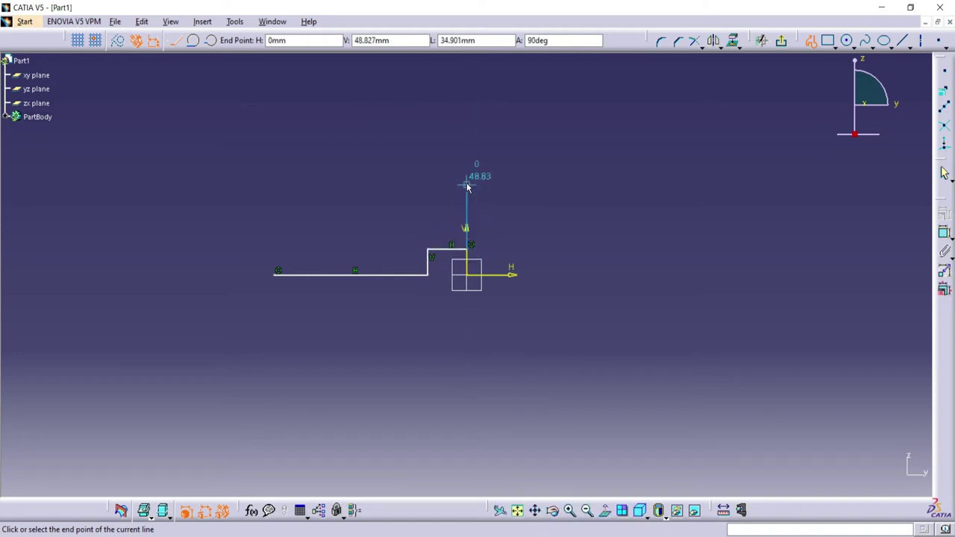
{"action": "left_click", "coordinate": [466, 184]}
{"action": "left_click", "coordinate": [483, 183]}
{"action": "left_click", "coordinate": [483, 165]}
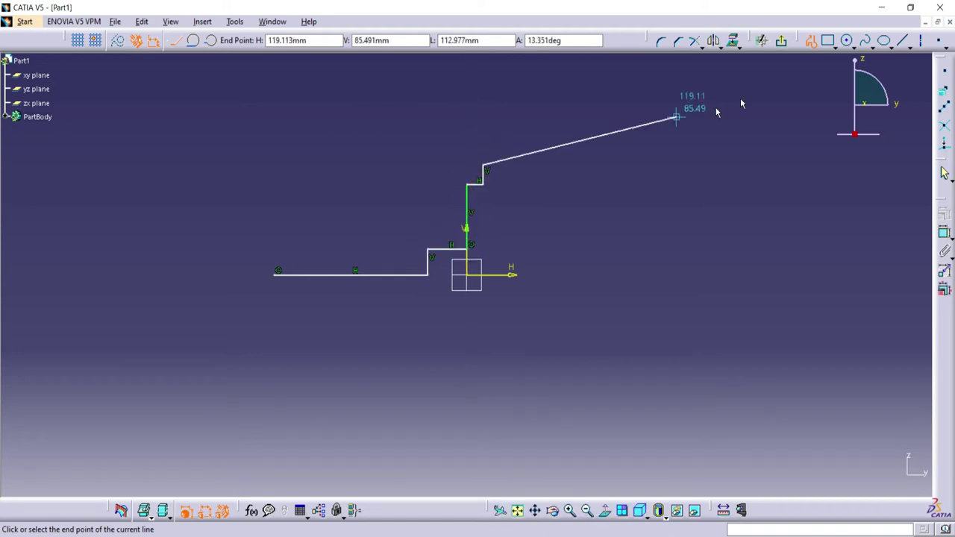
{"action": "left_click", "coordinate": [810, 40]}
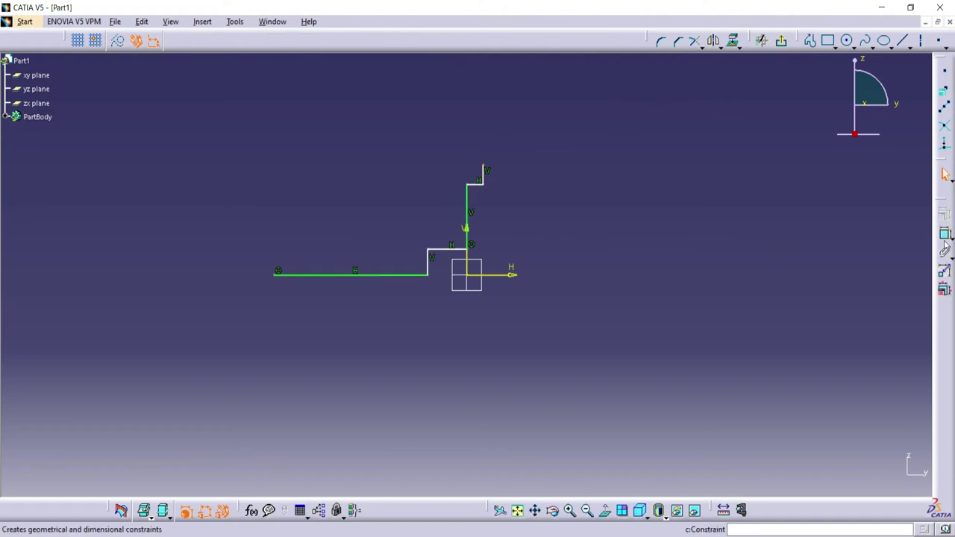
Dimension the long horizontal line's distance from the vertical axis to 500.
{"action": "left_click", "coordinate": [944, 235]}
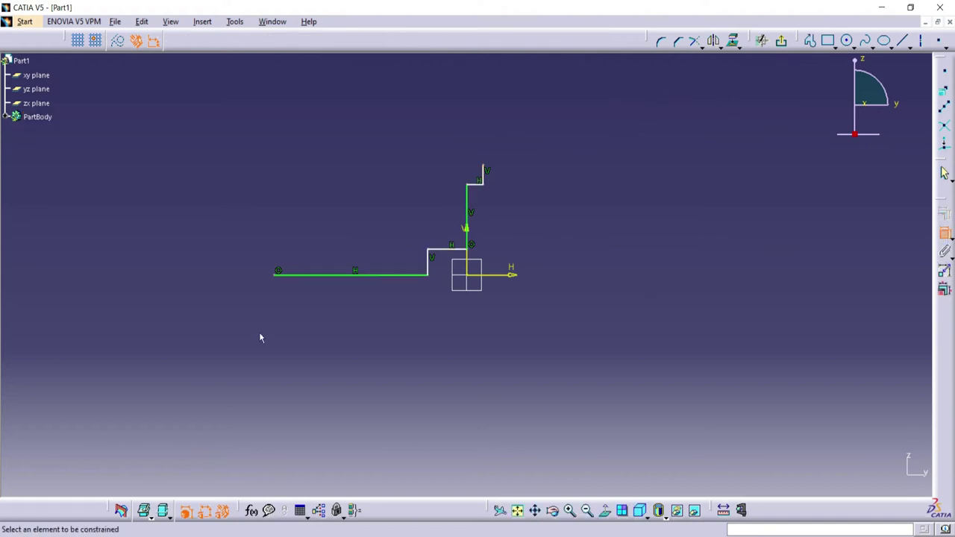
{"action": "left_click", "coordinate": [277, 273]}
{"action": "left_click", "coordinate": [468, 263]}
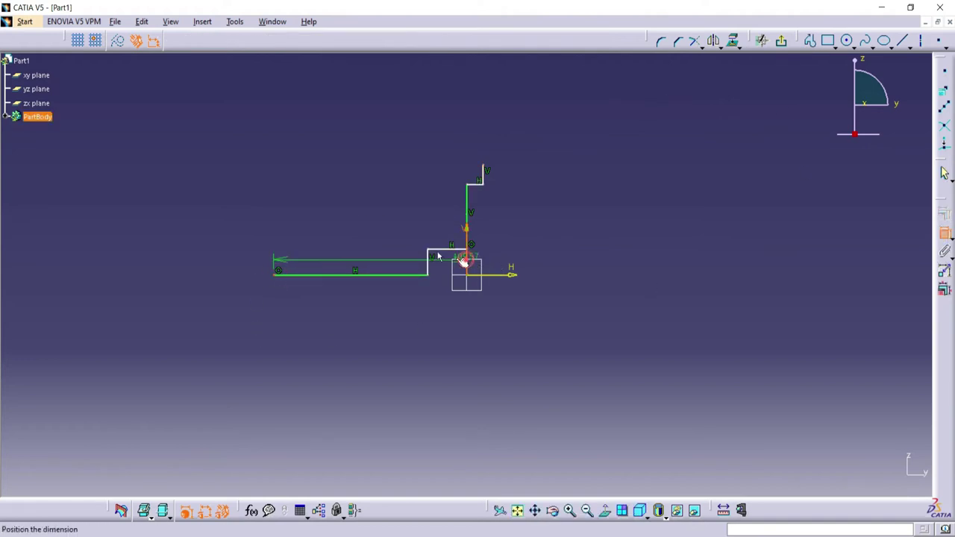
{"action": "left_click", "coordinate": [377, 214]}
{"action": "double_click", "coordinate": [376, 215]}
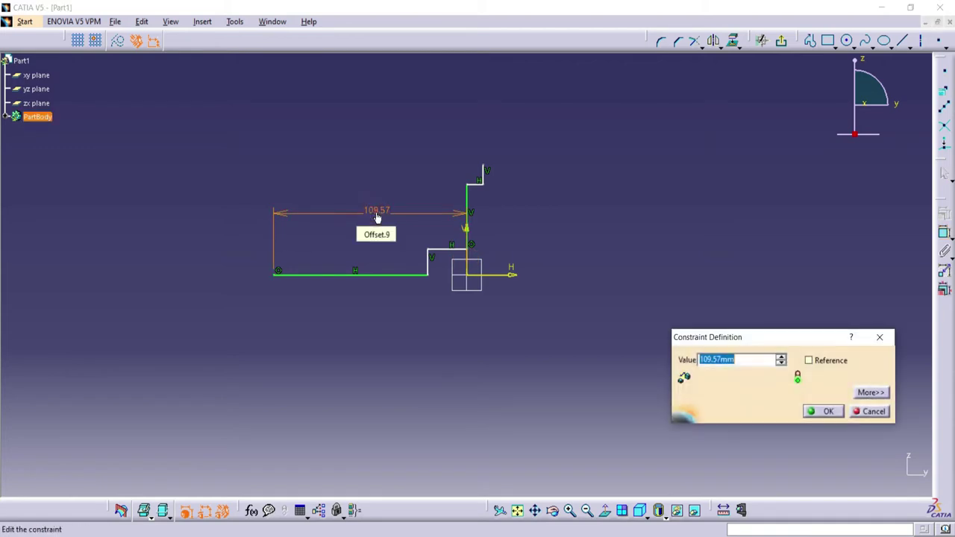
{"action": "key", "text": "Return"}
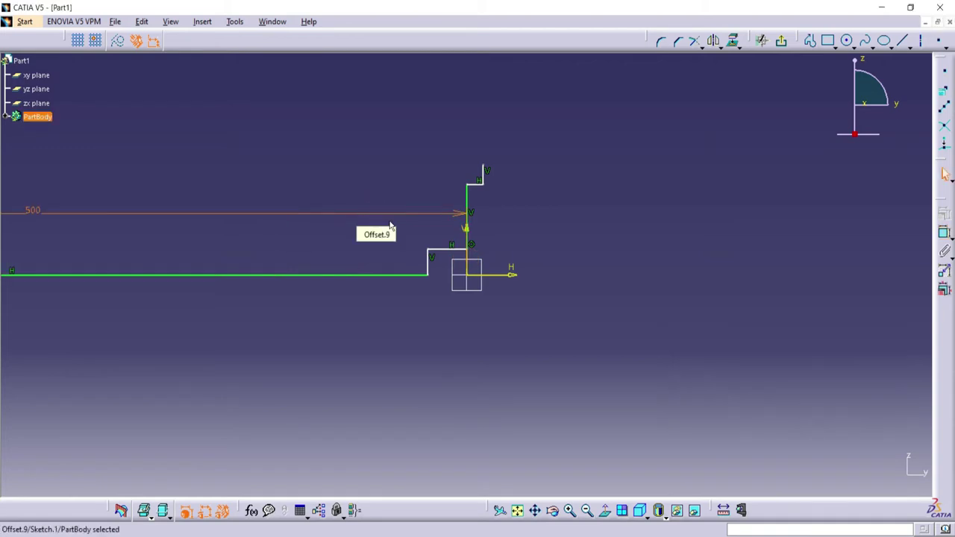
Dimension the vertical line's height above the horizontal axis to 160.
{"action": "left_click", "coordinate": [499, 510]}
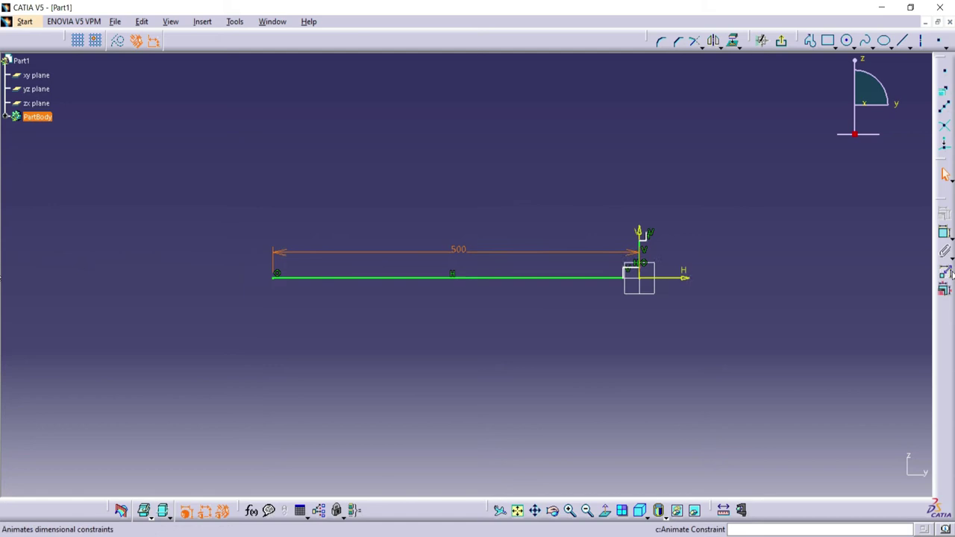
{"action": "left_click", "coordinate": [942, 234]}
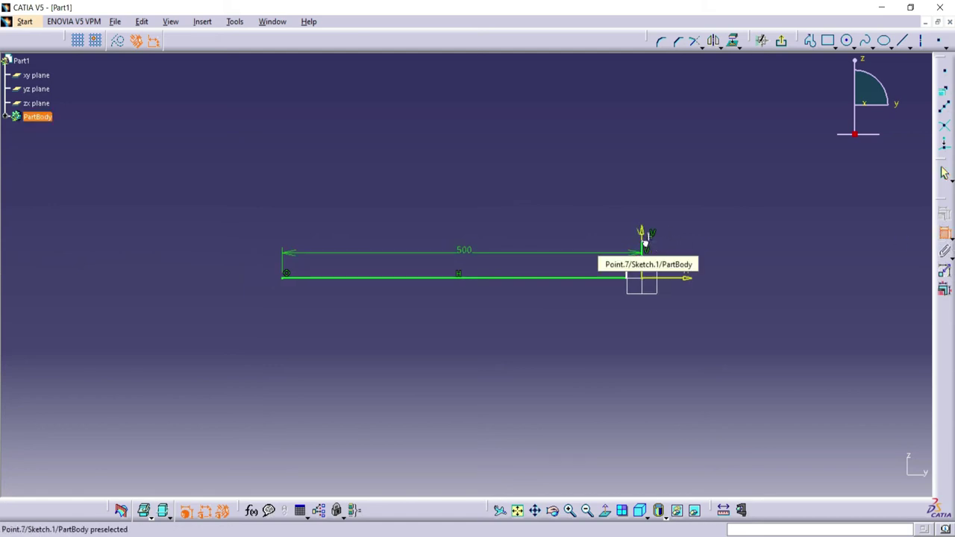
{"action": "left_click", "coordinate": [644, 244]}
{"action": "left_click", "coordinate": [683, 278]}
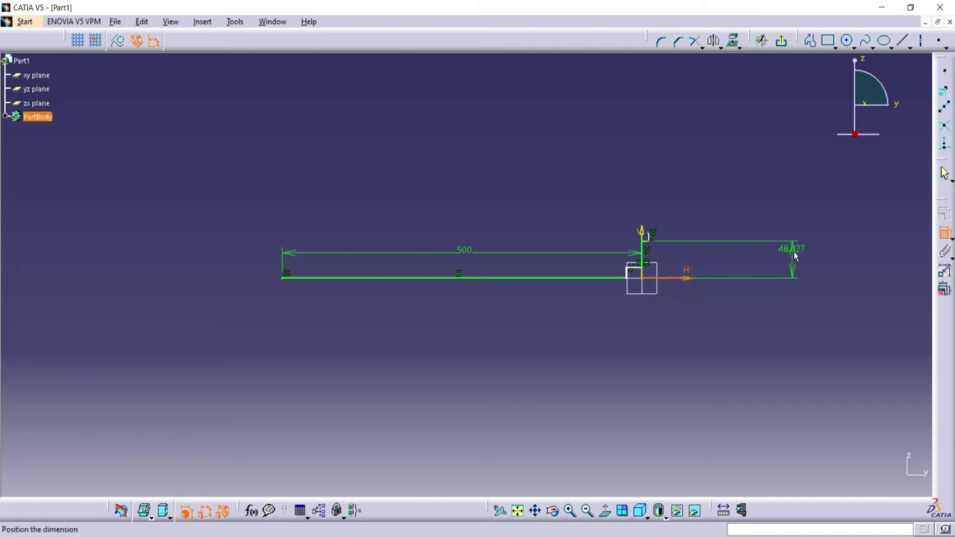
{"action": "left_click", "coordinate": [796, 257]}
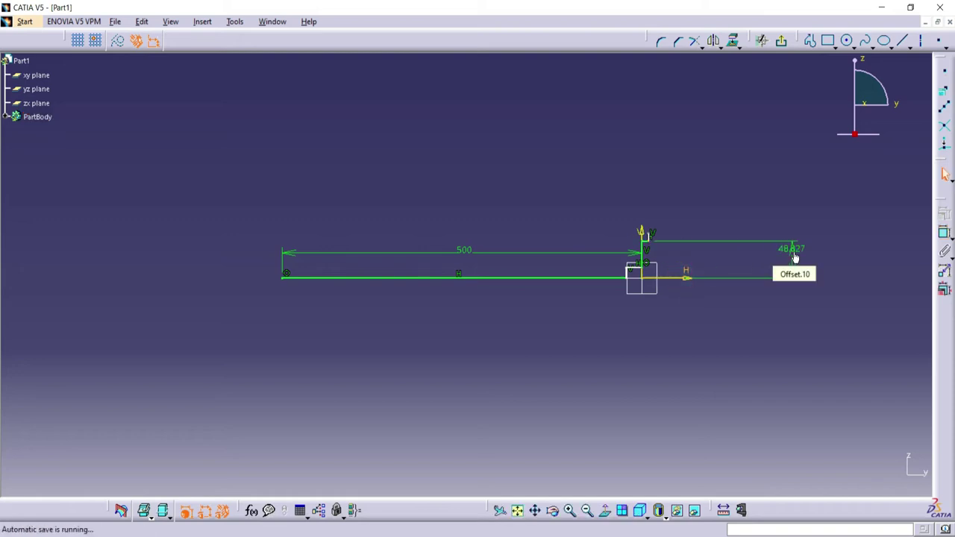
{"action": "double_click", "coordinate": [795, 256]}
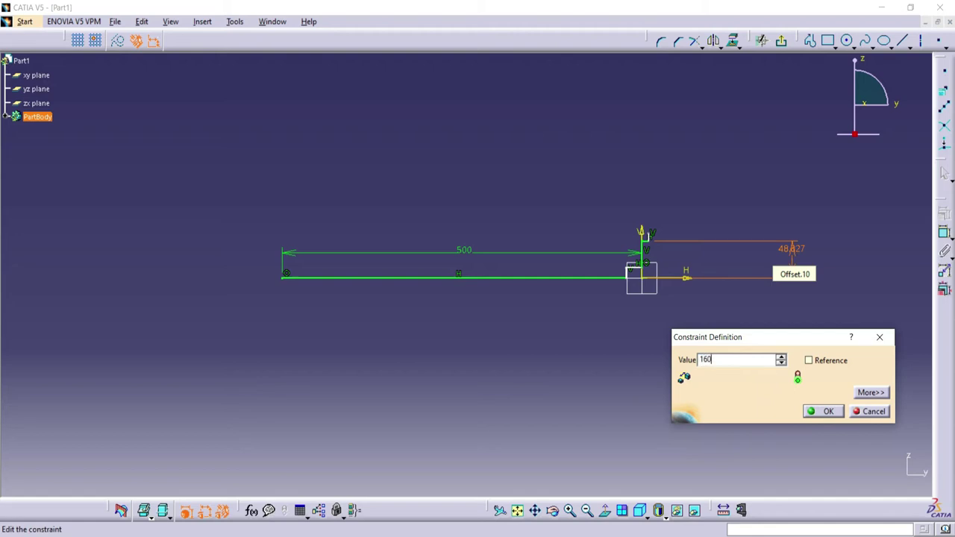
{"action": "key", "text": "Return"}
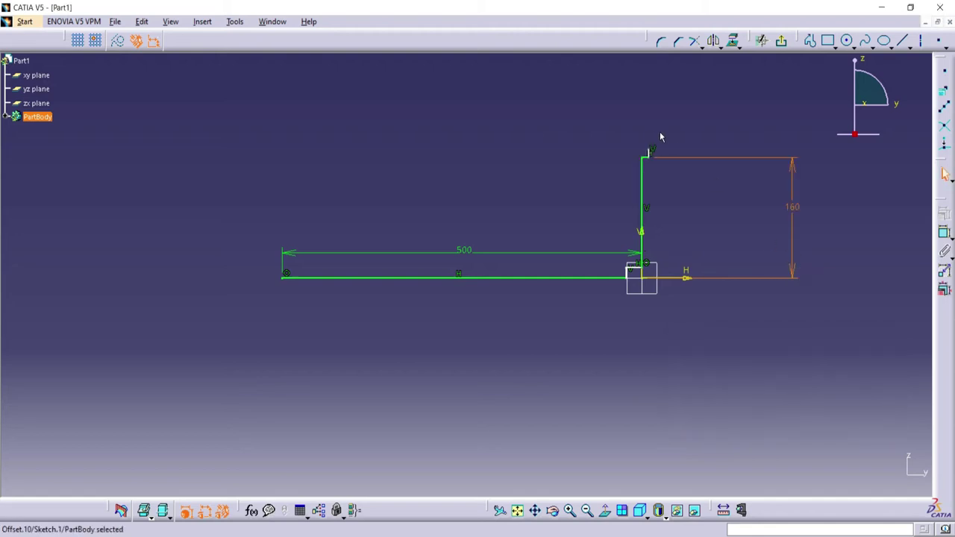
{"action": "left_click", "coordinate": [652, 151]}
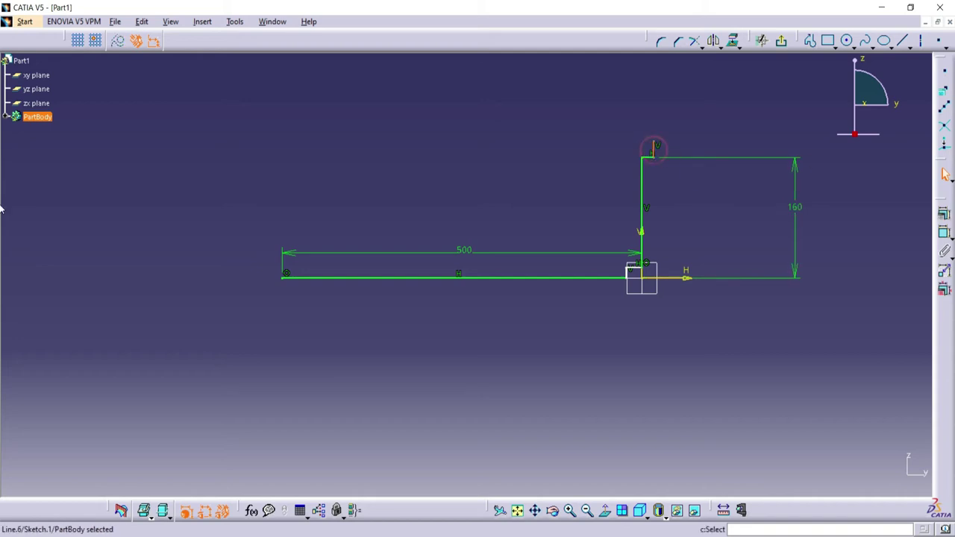
Dimension the short top vertical segment, setting it to 34.
{"action": "left_click", "coordinate": [943, 232]}
{"action": "left_click", "coordinate": [653, 147]}
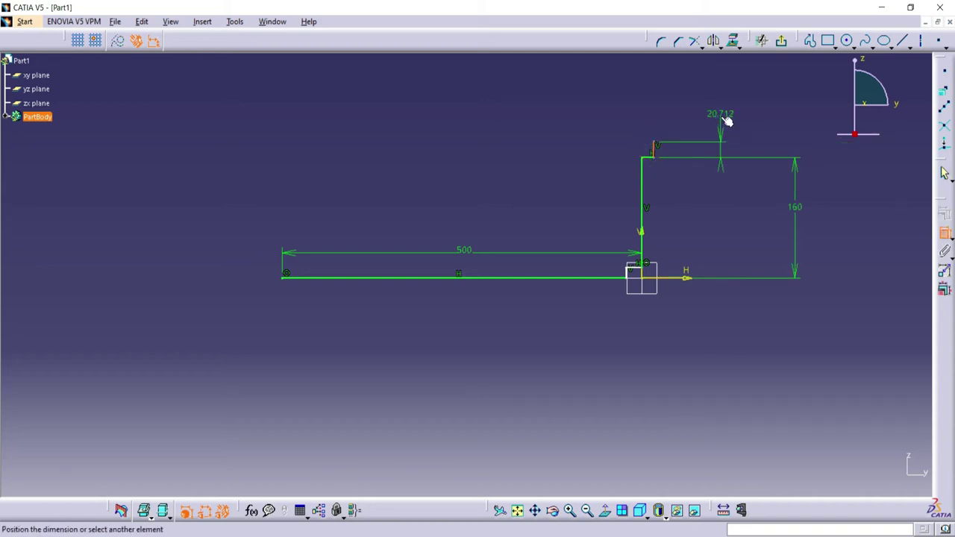
{"action": "left_click", "coordinate": [725, 119]}
{"action": "double_click", "coordinate": [722, 120]}
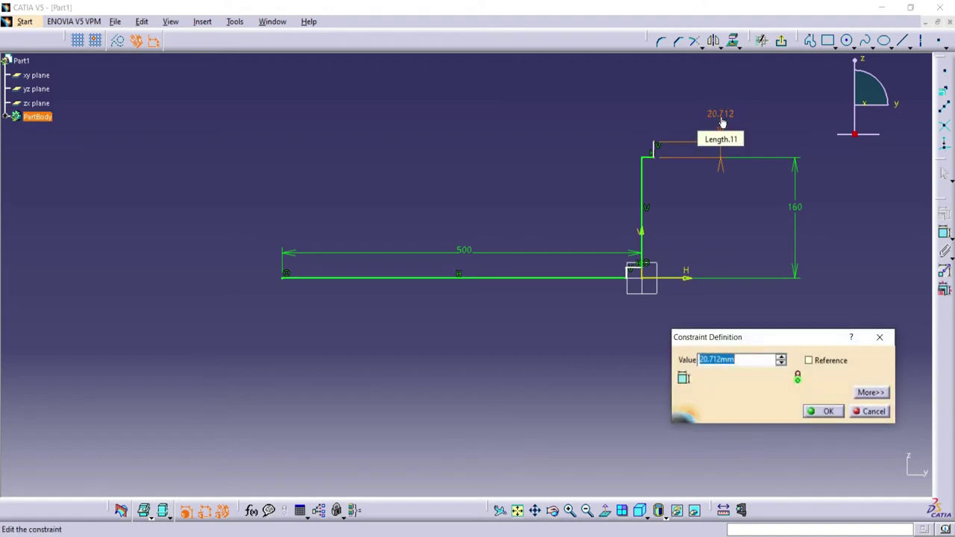
{"action": "type", "text": "34"}
{"action": "key", "text": "Return"}
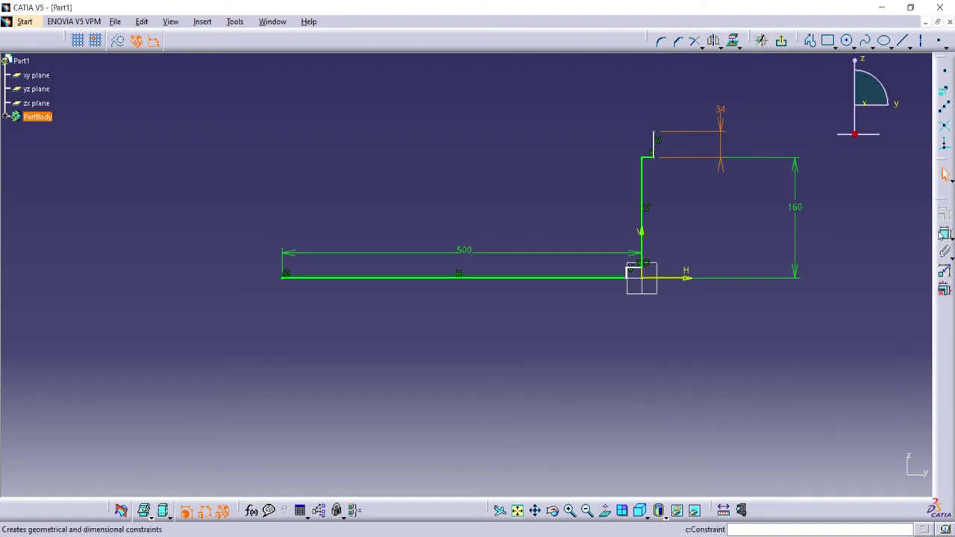
Dimension the short top horizontal stub to 40.
{"action": "left_click", "coordinate": [944, 231]}
{"action": "left_click", "coordinate": [654, 163]}
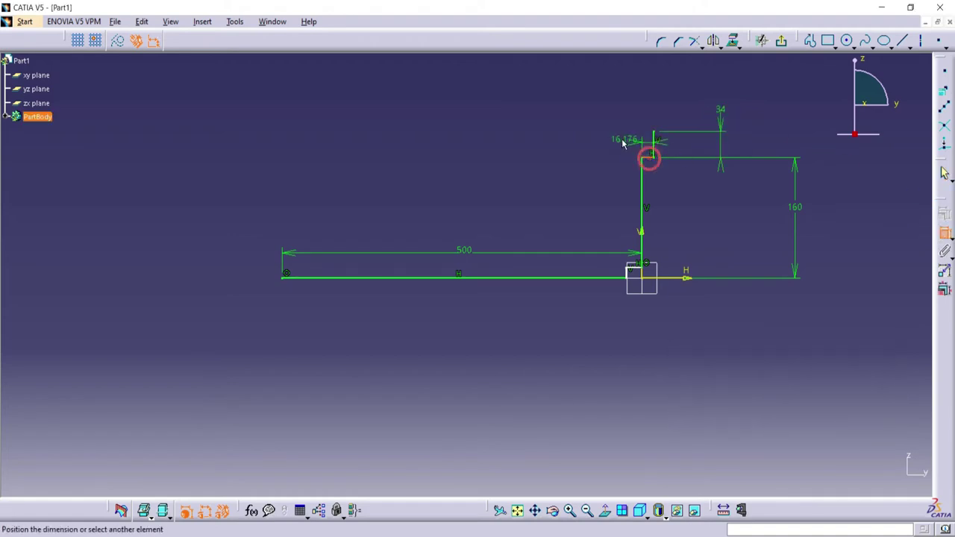
{"action": "left_click", "coordinate": [620, 141]}
{"action": "double_click", "coordinate": [621, 139]}
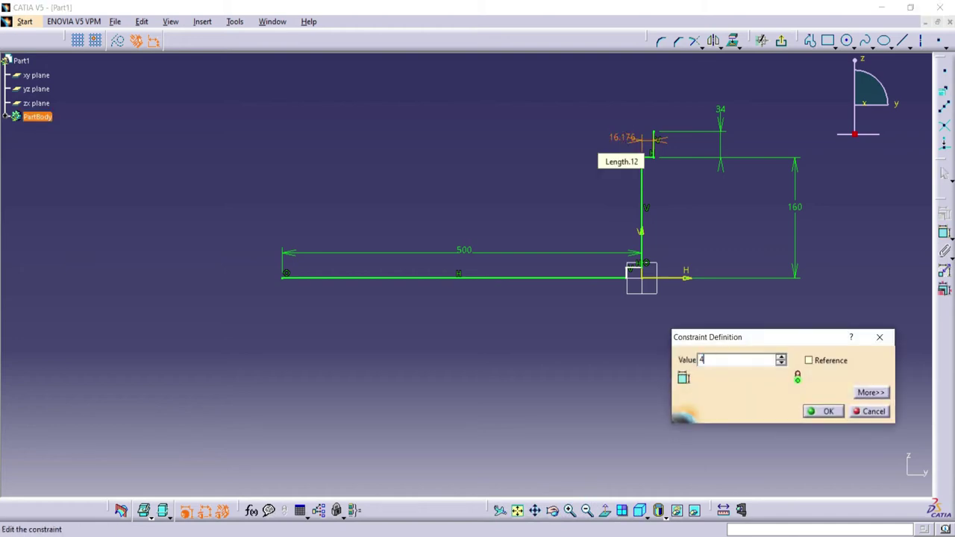
{"action": "key", "text": "Return"}
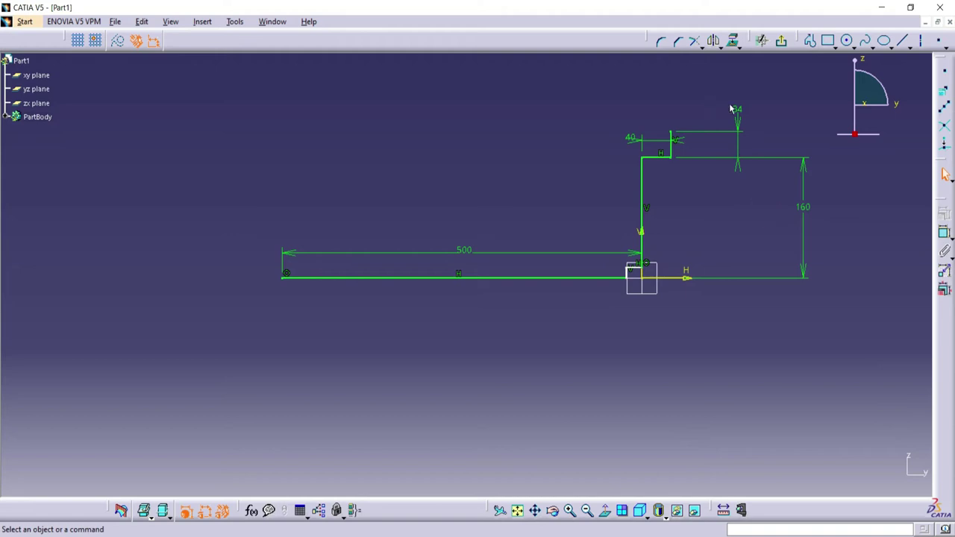
Change the top vertical segment's dimension from 34 to 35.
{"action": "double_click", "coordinate": [738, 126]}
{"action": "type", "text": "3"}
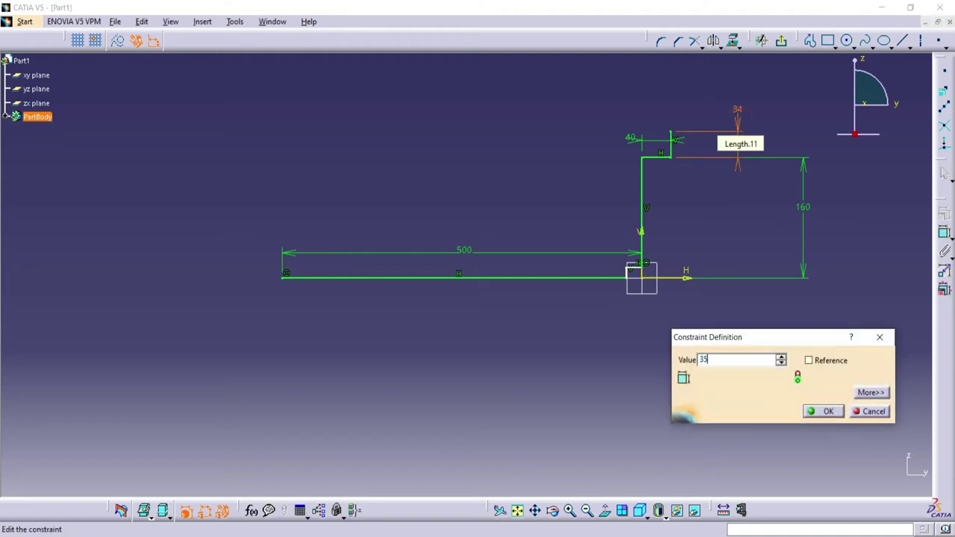
{"action": "type", "text": "5"}
{"action": "key", "text": "Return"}
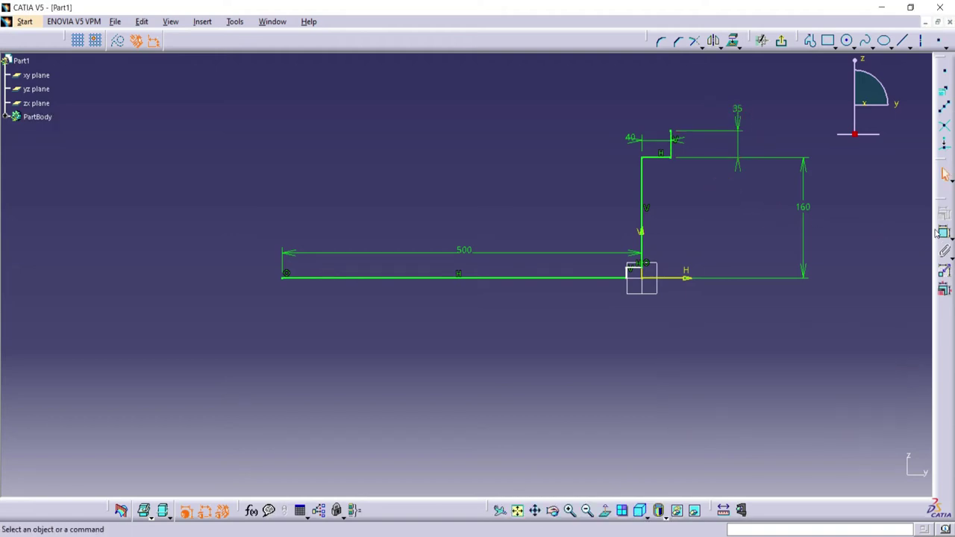
{"action": "left_click", "coordinate": [941, 232]}
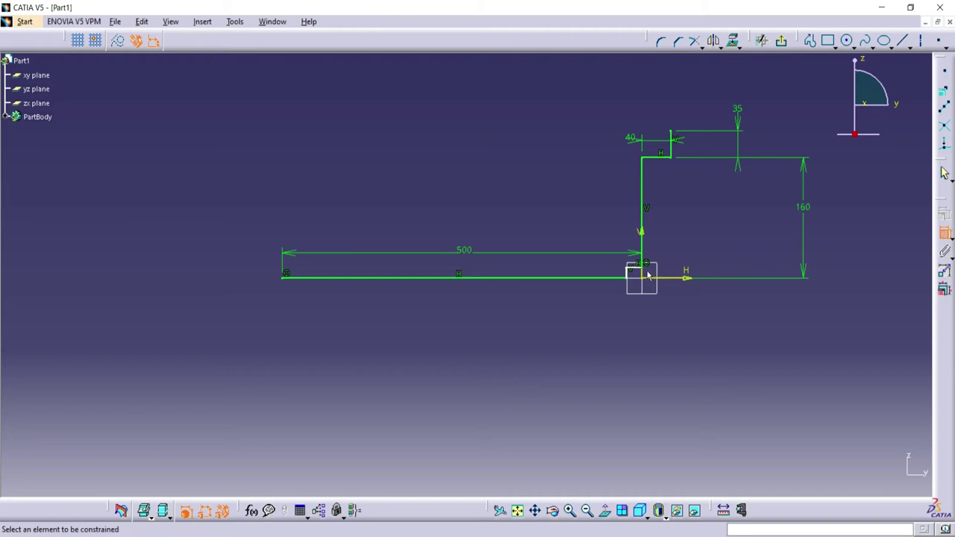
Dimension the lower step's start to 115 from the vertical line.
{"action": "left_click", "coordinate": [629, 275]}
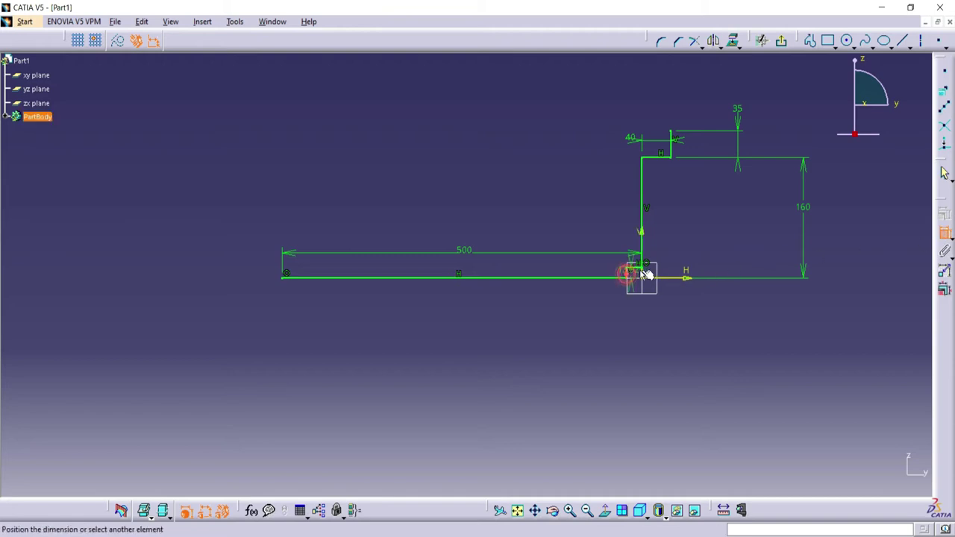
{"action": "left_click", "coordinate": [649, 274]}
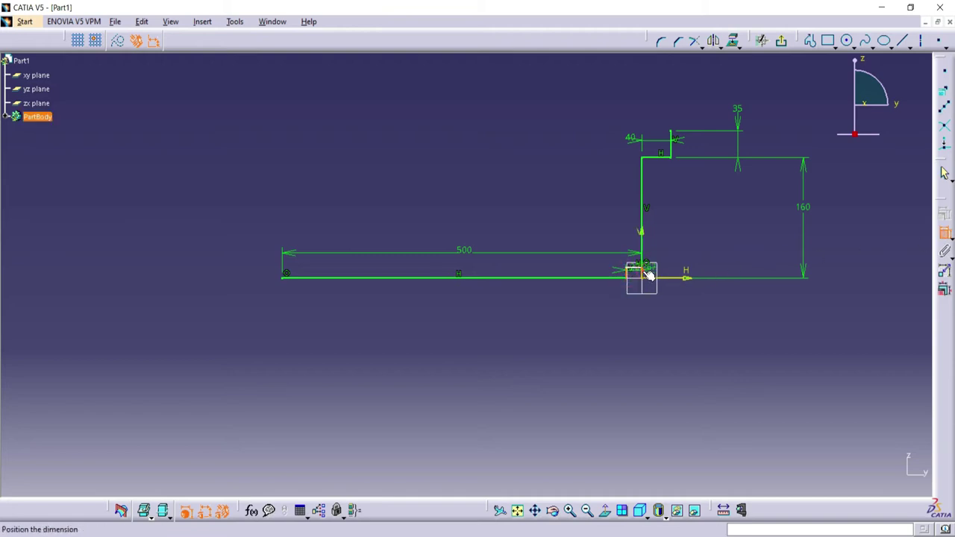
{"action": "left_click", "coordinate": [654, 360]}
{"action": "double_click", "coordinate": [654, 361]}
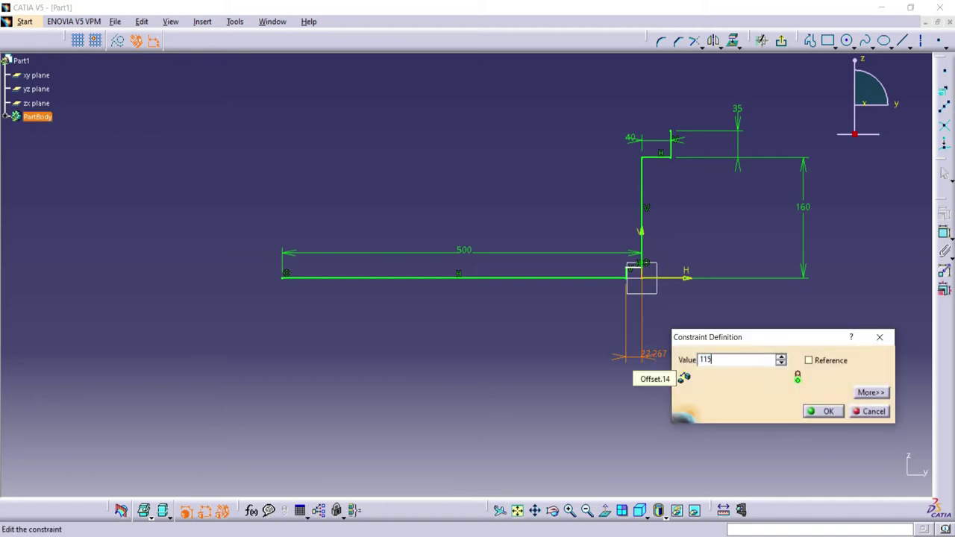
{"action": "key", "text": "Return"}
Set the step's rise dimension from 13.925 to 70.
{"action": "left_click", "coordinate": [944, 234]}
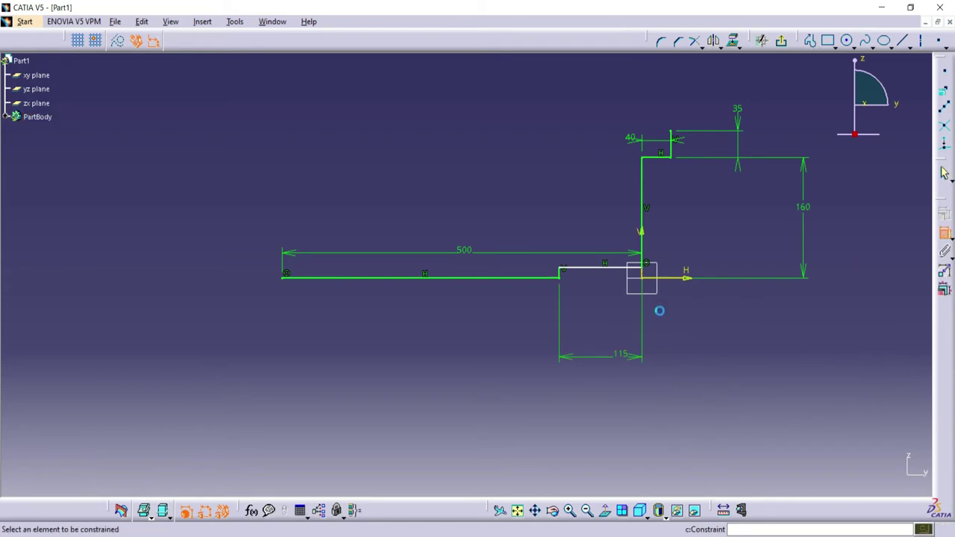
{"action": "left_click", "coordinate": [559, 273]}
{"action": "left_click", "coordinate": [503, 146]}
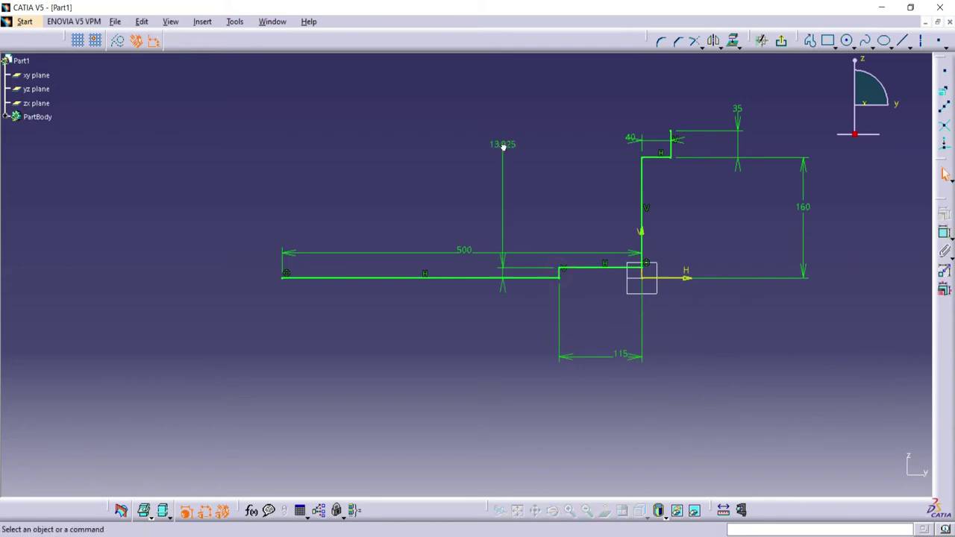
{"action": "double_click", "coordinate": [502, 145]}
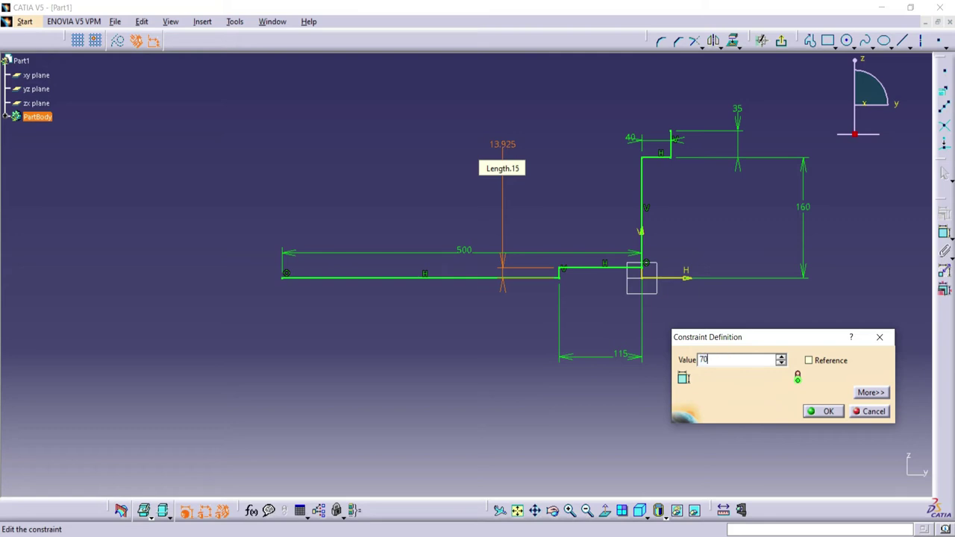
{"action": "key", "text": "Return"}
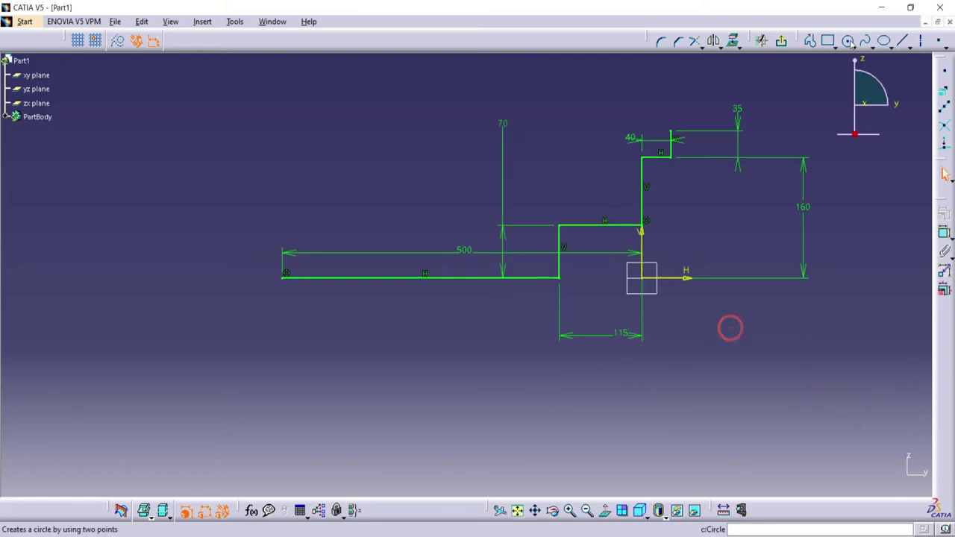
Close the profile with a spline from the base line's left end to the 40 stub, then exit the sketch.
{"action": "left_click", "coordinate": [865, 41]}
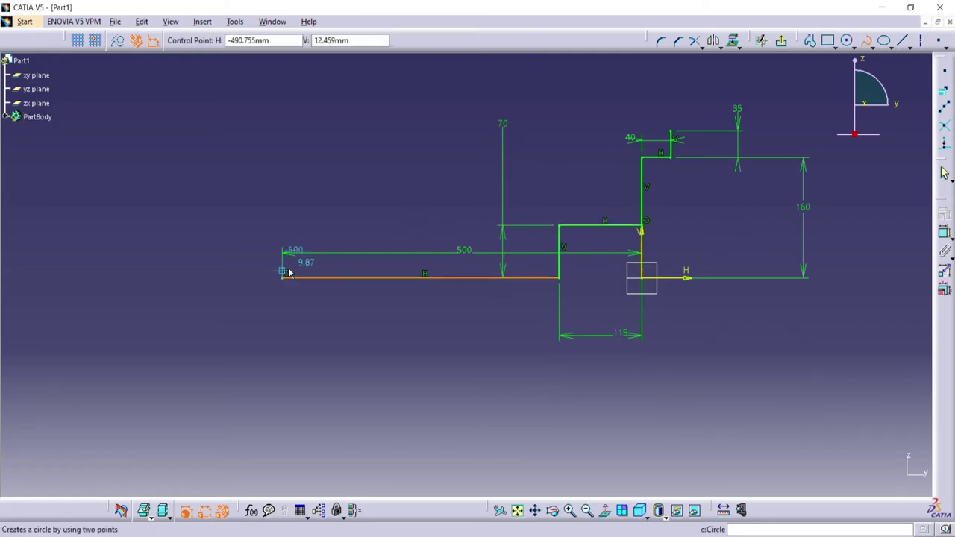
{"action": "left_click", "coordinate": [282, 277]}
{"action": "left_click", "coordinate": [405, 191]}
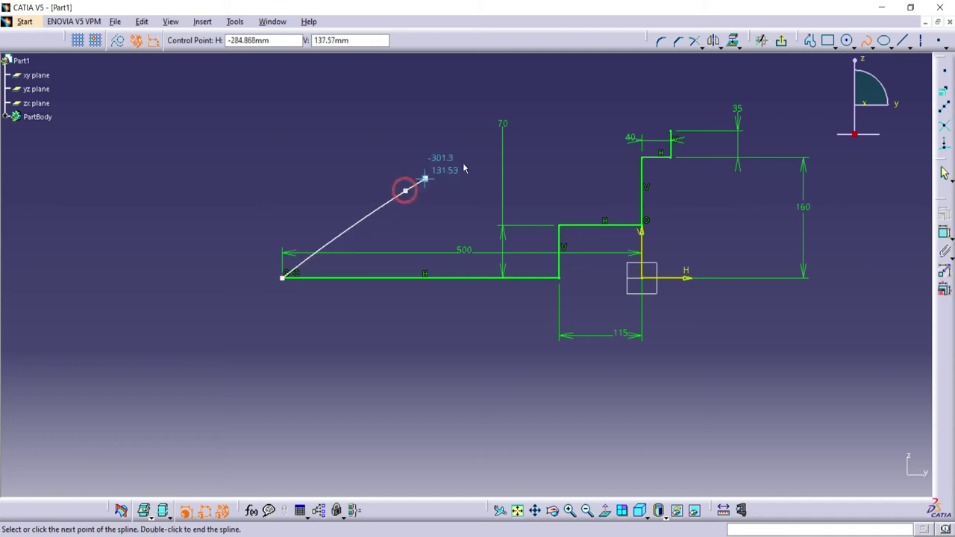
{"action": "left_click", "coordinate": [549, 143]}
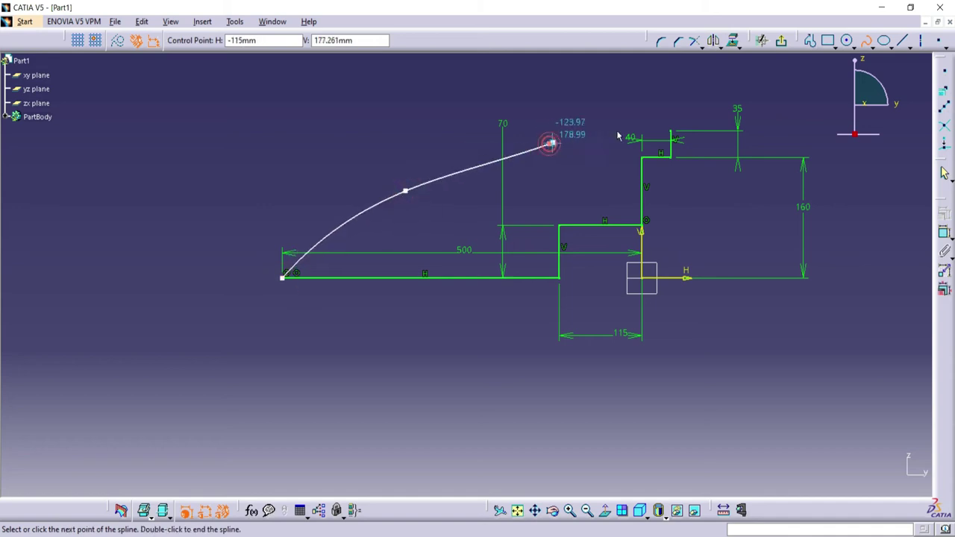
{"action": "double_click", "coordinate": [672, 131]}
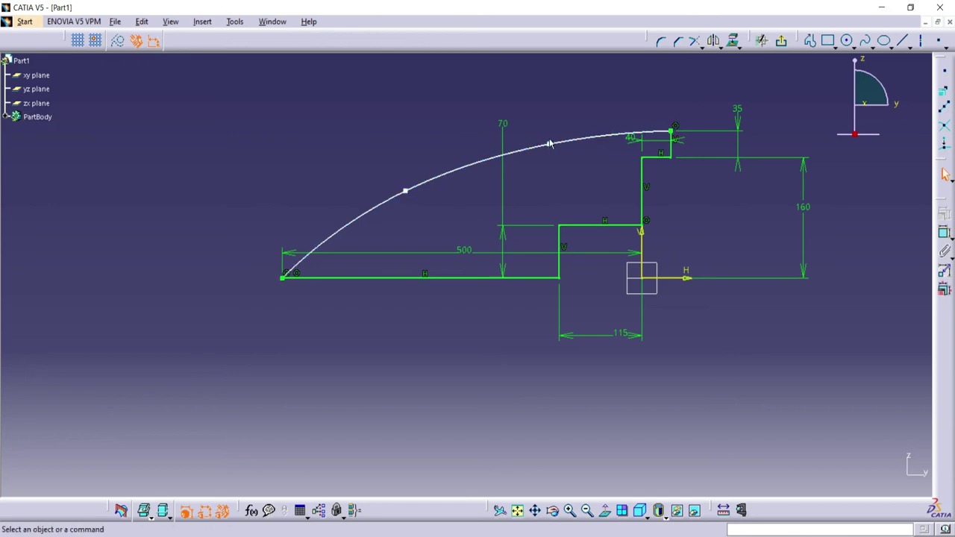
{"action": "left_click", "coordinate": [781, 41]}
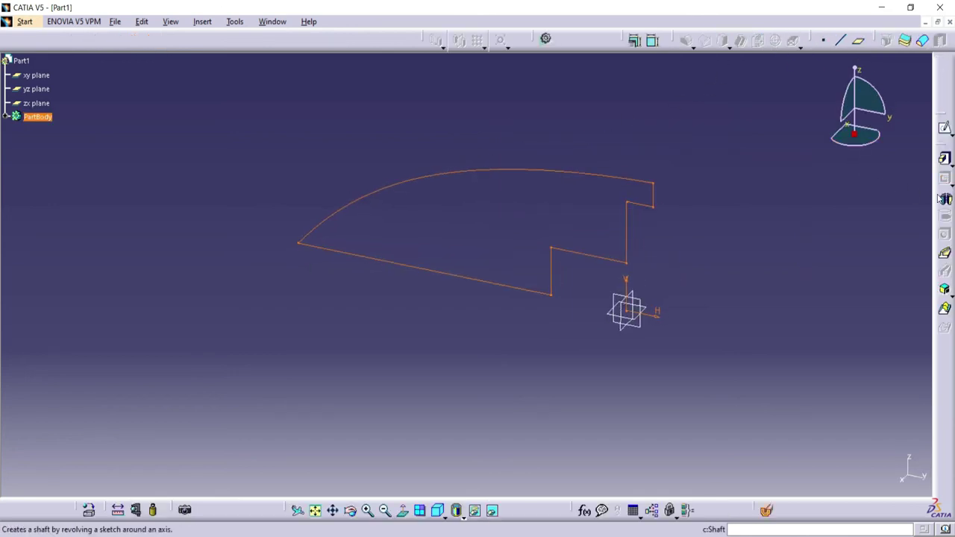
Revolve the sketch 360° about its horizontal axis with Shaft to form the hub.
{"action": "left_click", "coordinate": [945, 198]}
{"action": "left_click", "coordinate": [652, 318]}
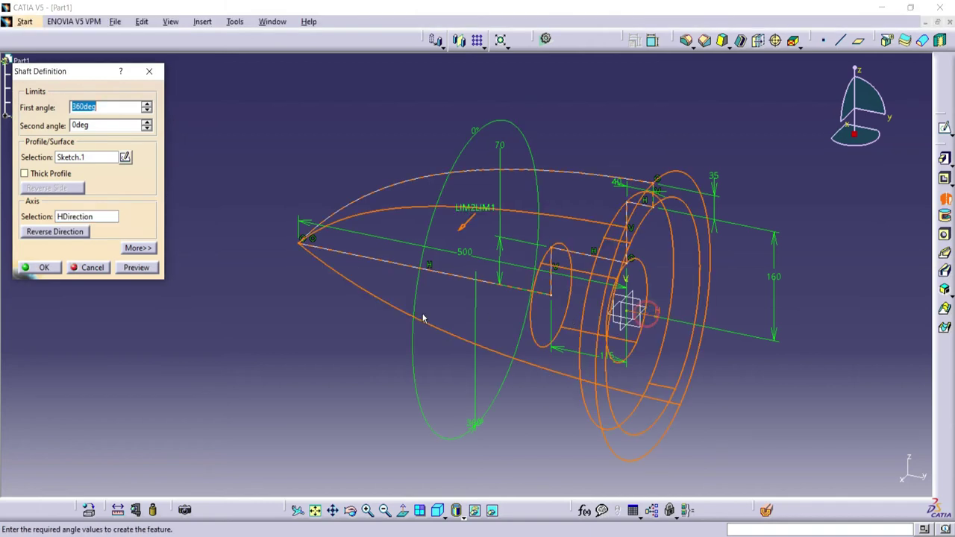
{"action": "left_click", "coordinate": [127, 268]}
{"action": "left_click", "coordinate": [45, 267]}
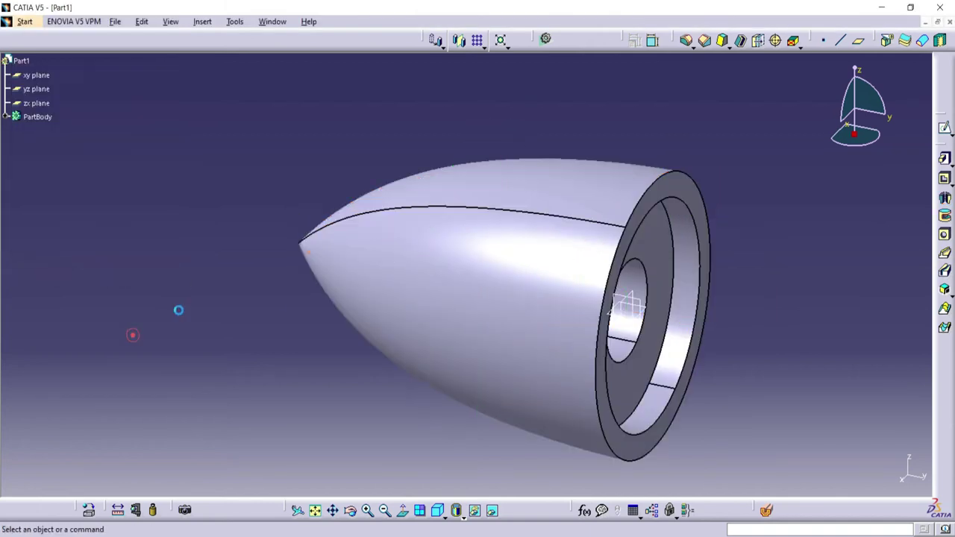
{"action": "middle_click_drag", "start_coordinate": [329, 426], "coordinate": [533, 252]}
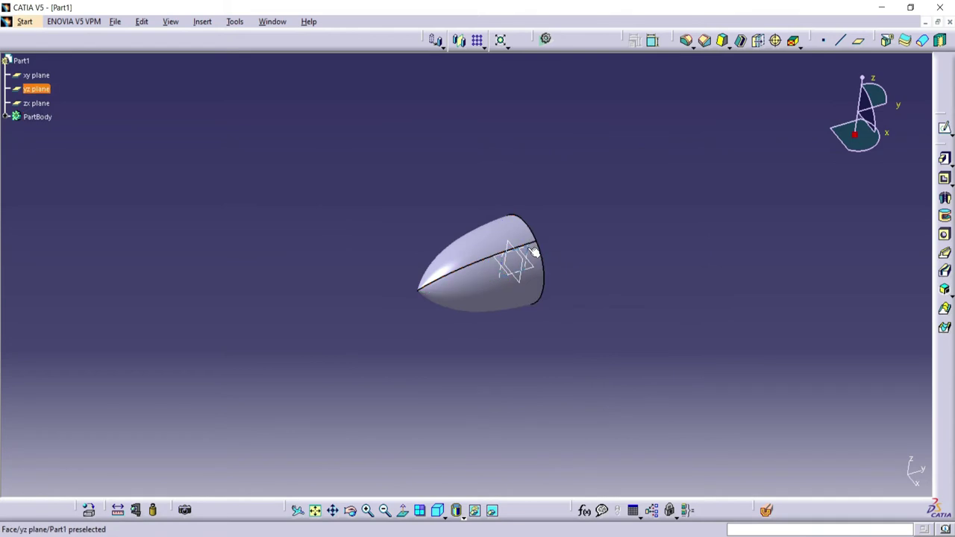
Add three planes offset from the yz plane: 400, 650, and a third entered as 90.
{"action": "left_click", "coordinate": [856, 43]}
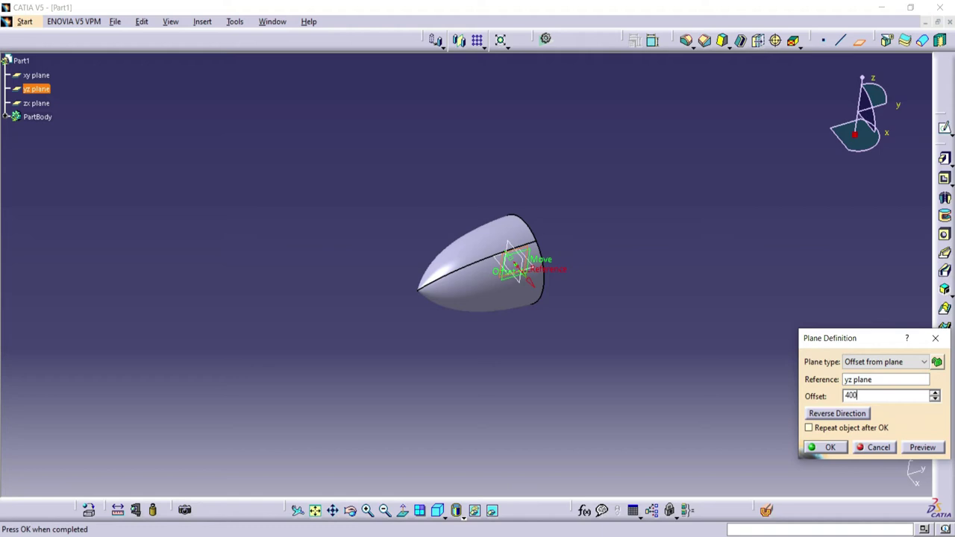
{"action": "key", "text": "Return"}
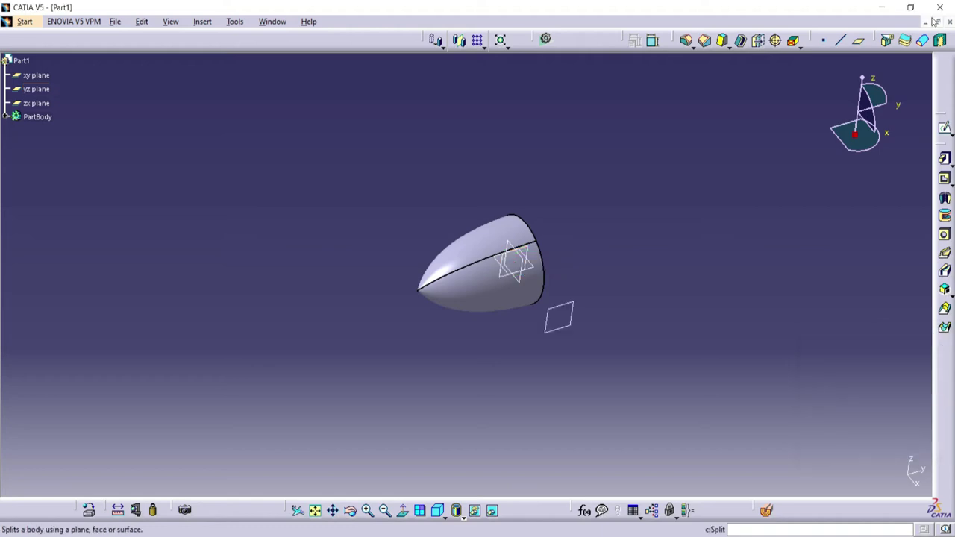
{"action": "left_click", "coordinate": [855, 43]}
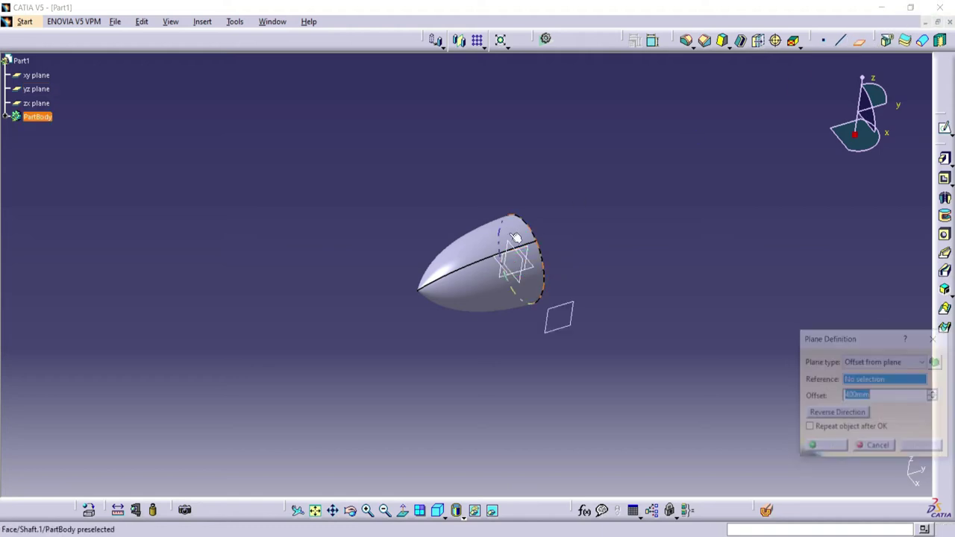
{"action": "left_click", "coordinate": [504, 279]}
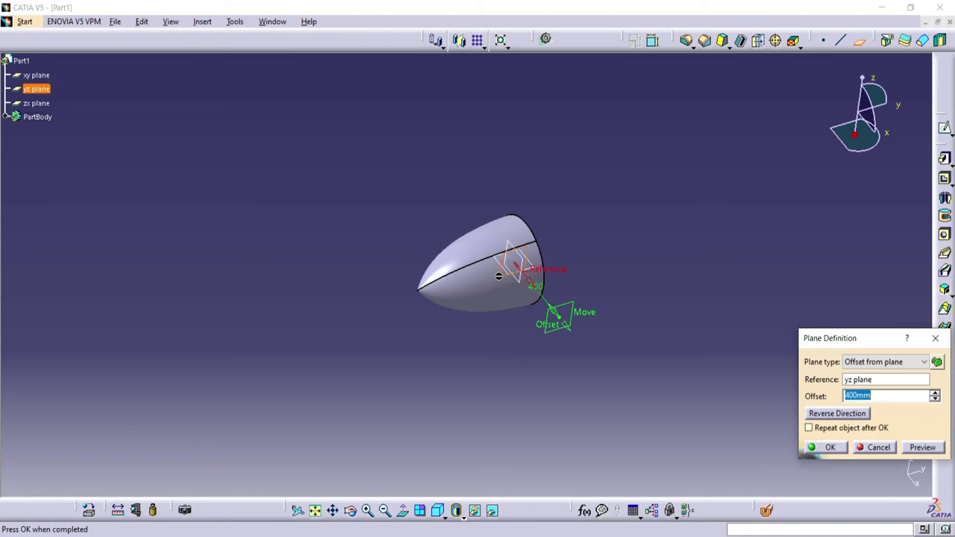
{"action": "key", "text": "Return"}
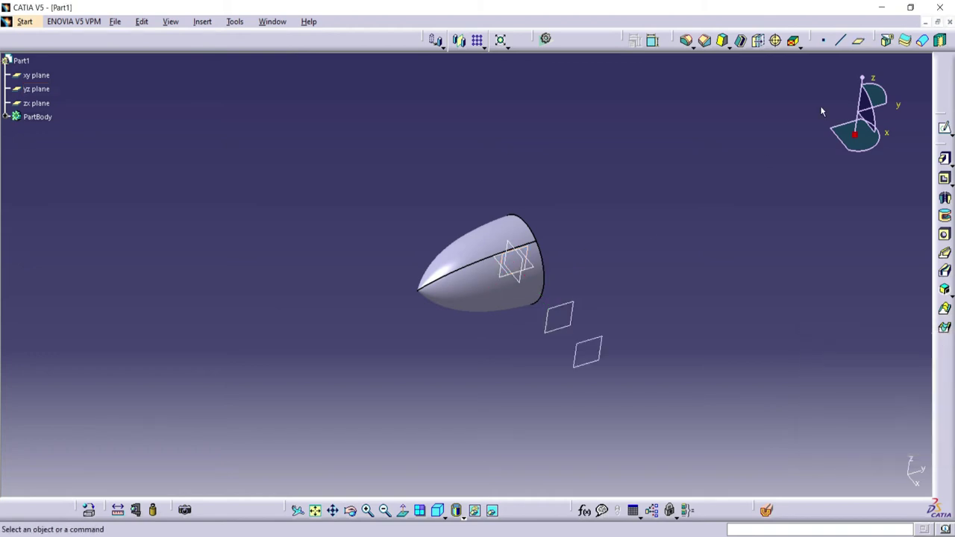
{"action": "left_click", "coordinate": [515, 262]}
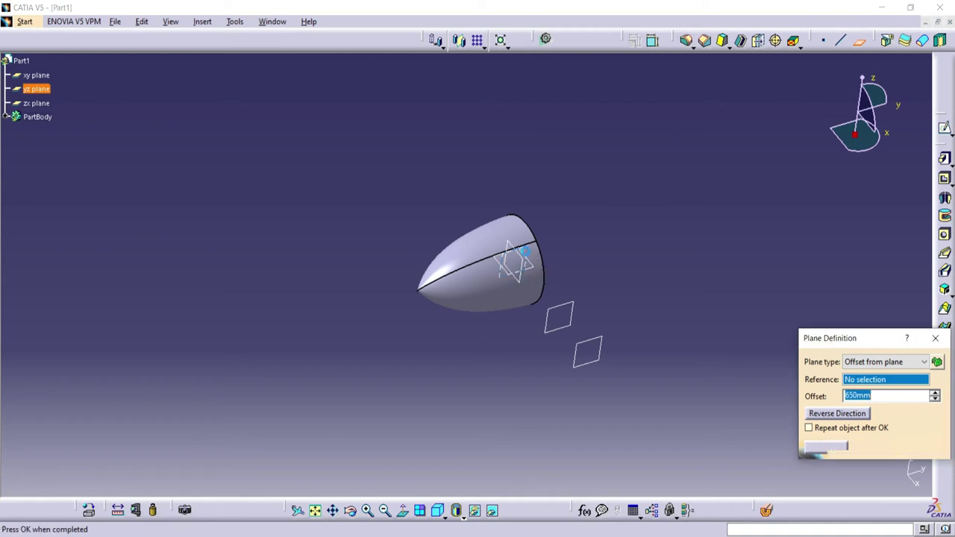
{"action": "type", "text": "900"}
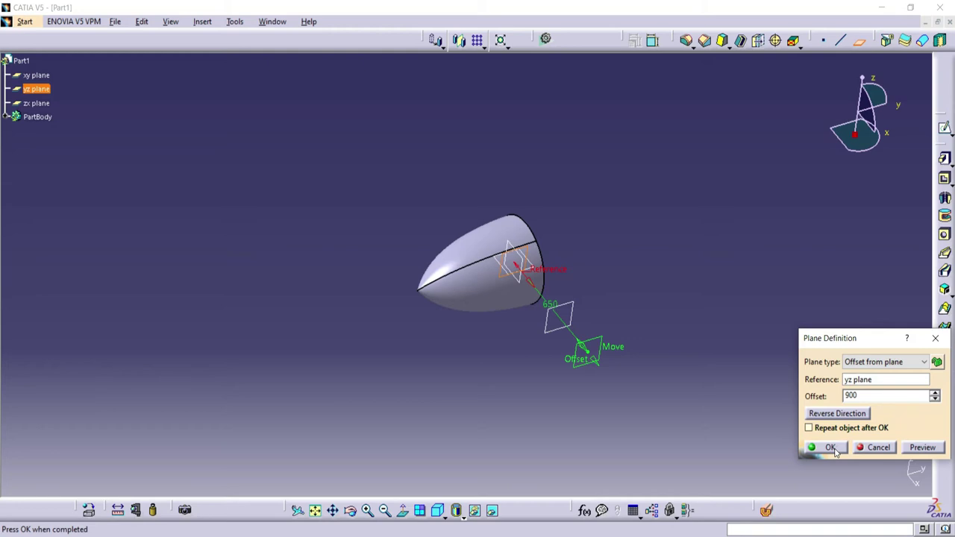
{"action": "left_click", "coordinate": [830, 447]}
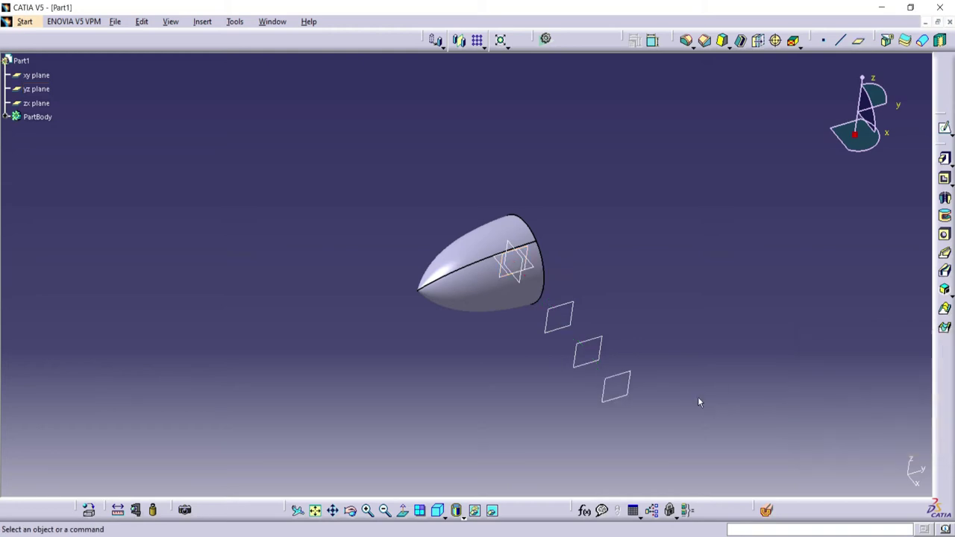
{"action": "left_click", "coordinate": [592, 273]}
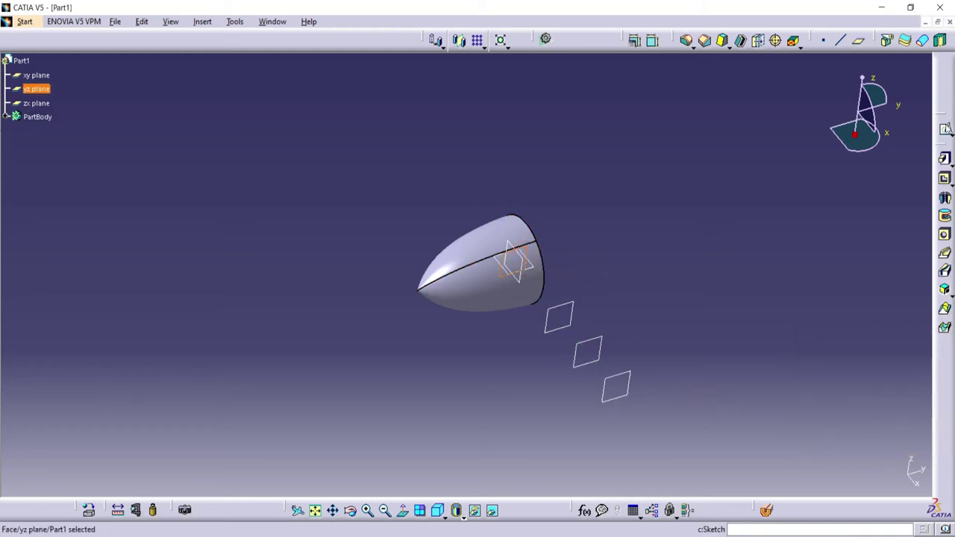
Start a sketch on the yz plane and draw a horizontal line from the origin toward the nose.
{"action": "left_click", "coordinate": [943, 158]}
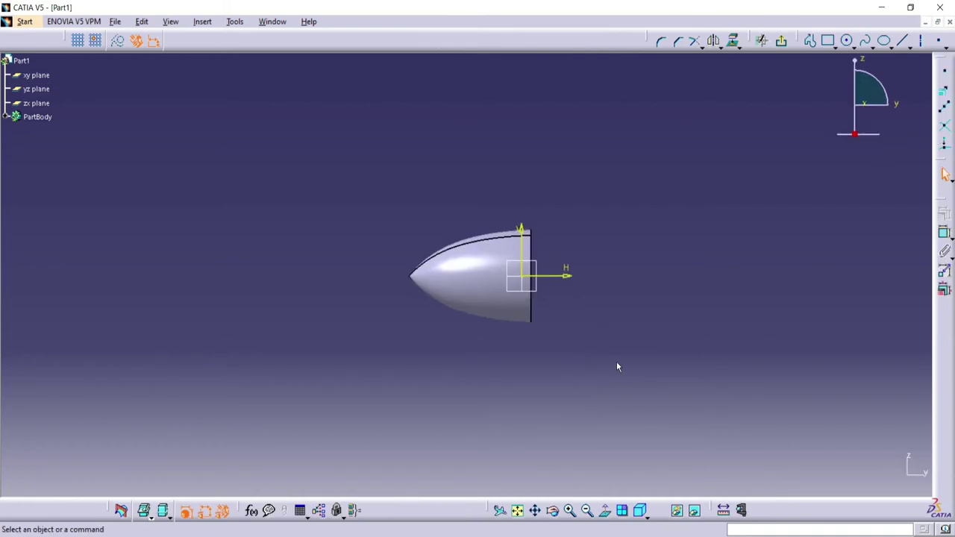
{"action": "left_click", "coordinate": [571, 510]}
{"action": "left_click", "coordinate": [570, 510]}
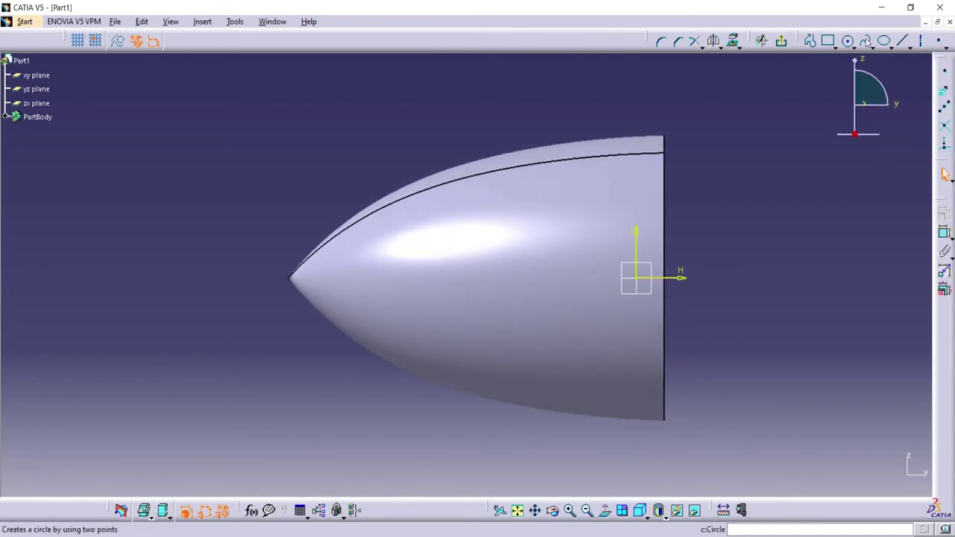
{"action": "left_click", "coordinate": [902, 41]}
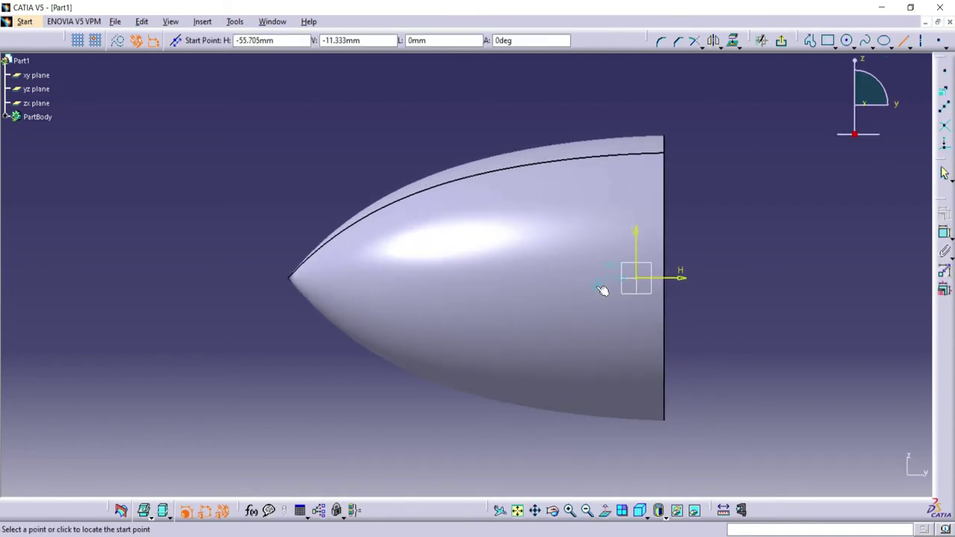
{"action": "left_click", "coordinate": [642, 279]}
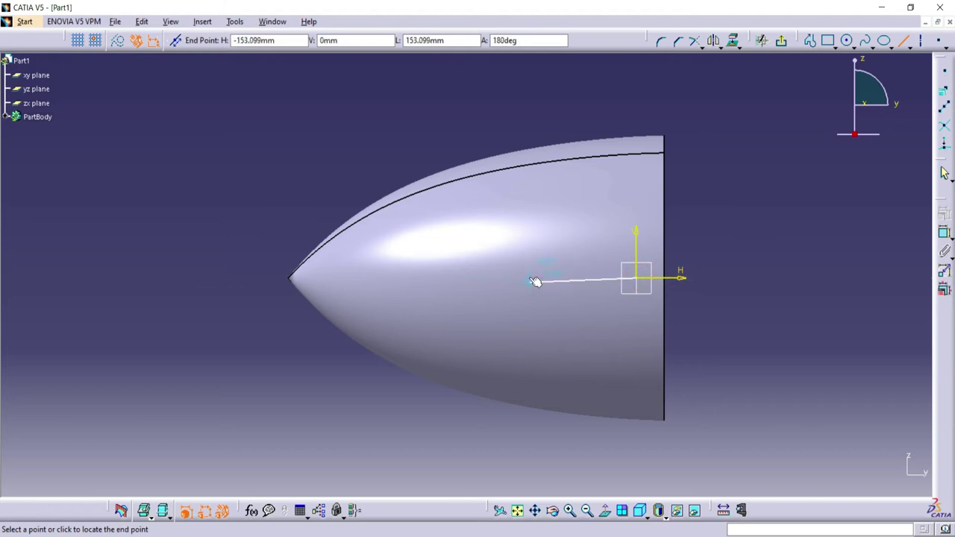
{"action": "left_click", "coordinate": [535, 280]}
Dimension the line to 100 mm and exit the sketch.
{"action": "left_click", "coordinate": [943, 233]}
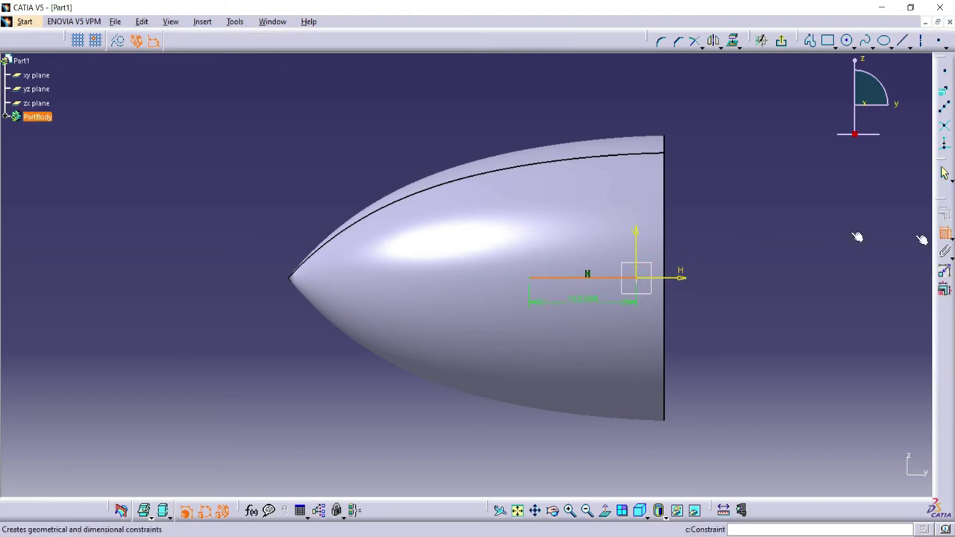
{"action": "left_click", "coordinate": [677, 127]}
{"action": "double_click", "coordinate": [678, 127]}
{"action": "type", "text": "1"}
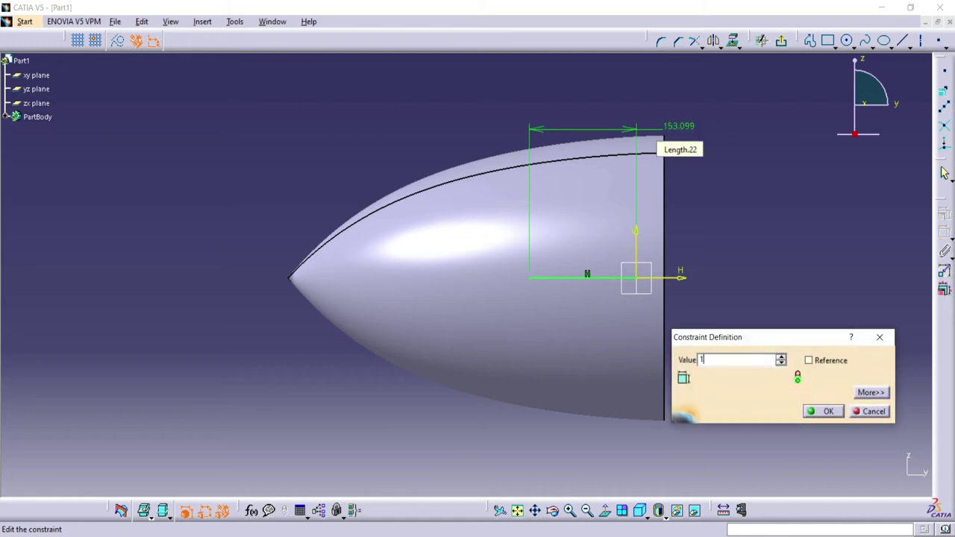
{"action": "type", "text": "00"}
{"action": "key", "text": "Return"}
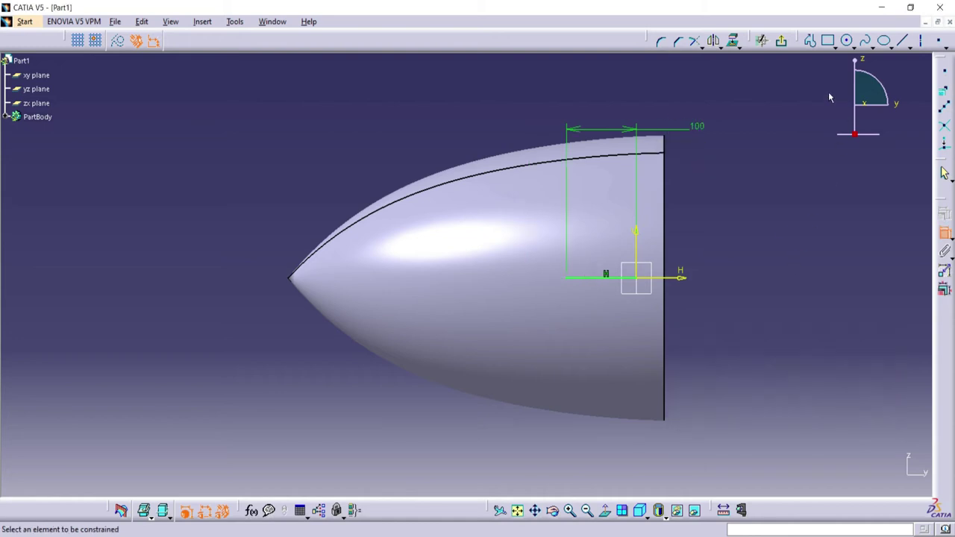
{"action": "left_click", "coordinate": [779, 42]}
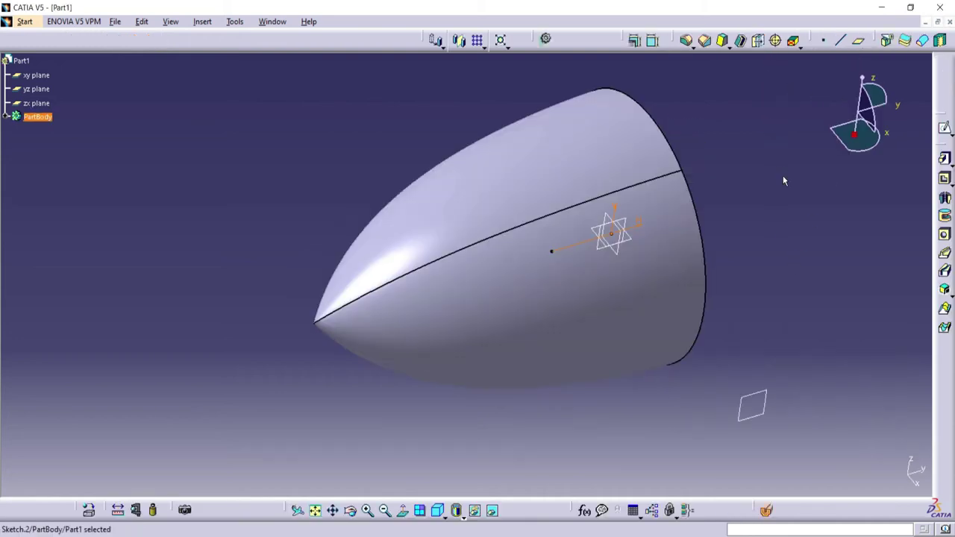
Open a sketch on Plane.1 and draw a spline from near the origin down to a lower end point.
{"action": "left_click", "coordinate": [756, 346]}
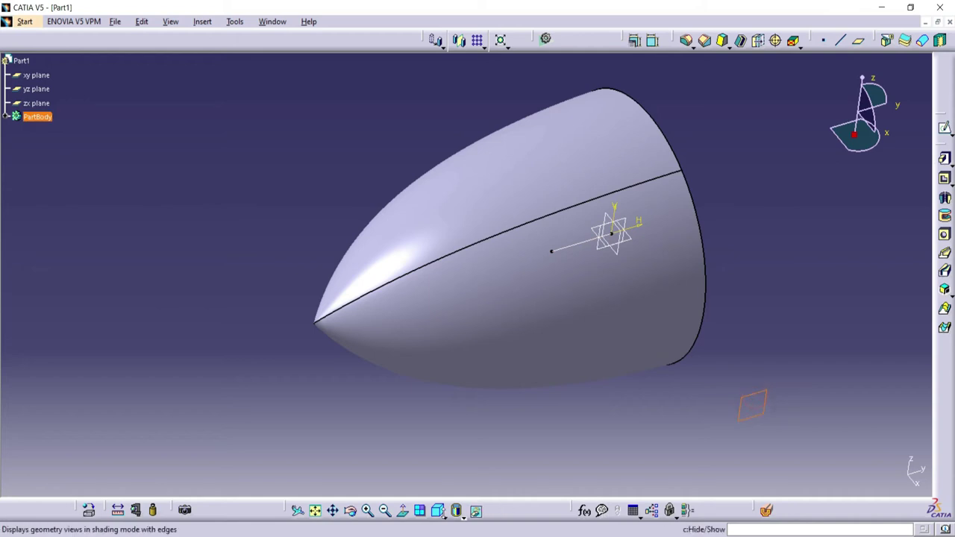
{"action": "scroll", "coordinate": [753, 403], "scroll_direction": "down", "scroll_amount": 2}
{"action": "left_click", "coordinate": [669, 367]}
{"action": "left_click", "coordinate": [944, 130]}
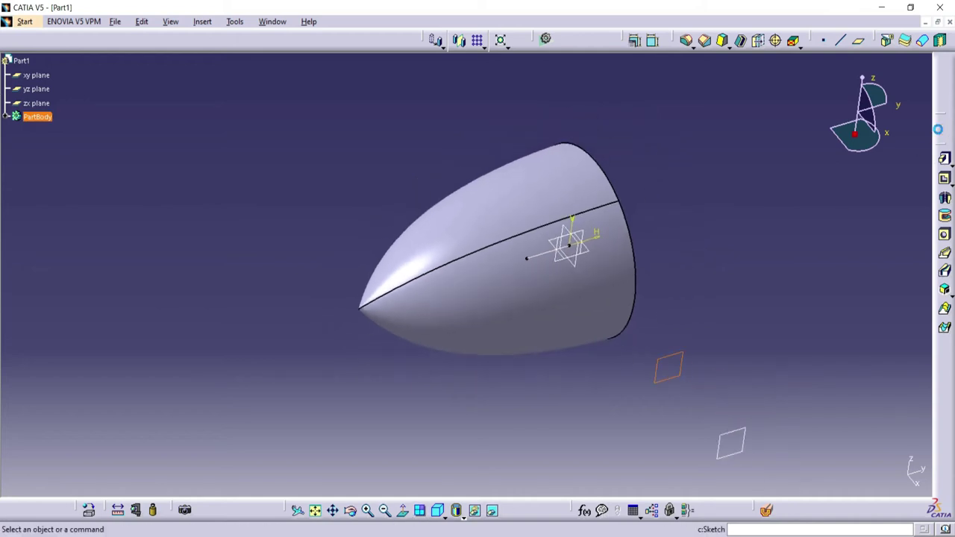
{"action": "left_click", "coordinate": [570, 511]}
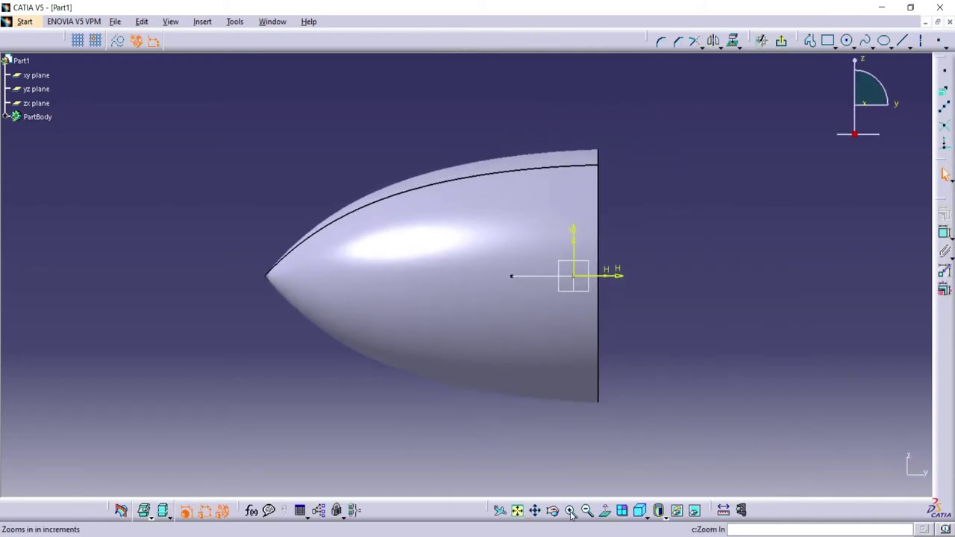
{"action": "left_click", "coordinate": [864, 41]}
{"action": "left_click", "coordinate": [627, 267]}
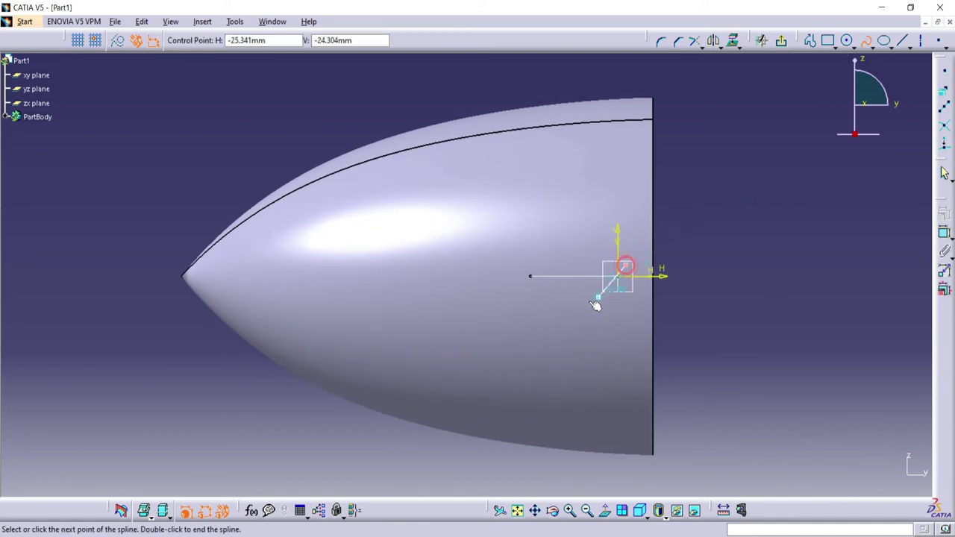
{"action": "double_click", "coordinate": [491, 309]}
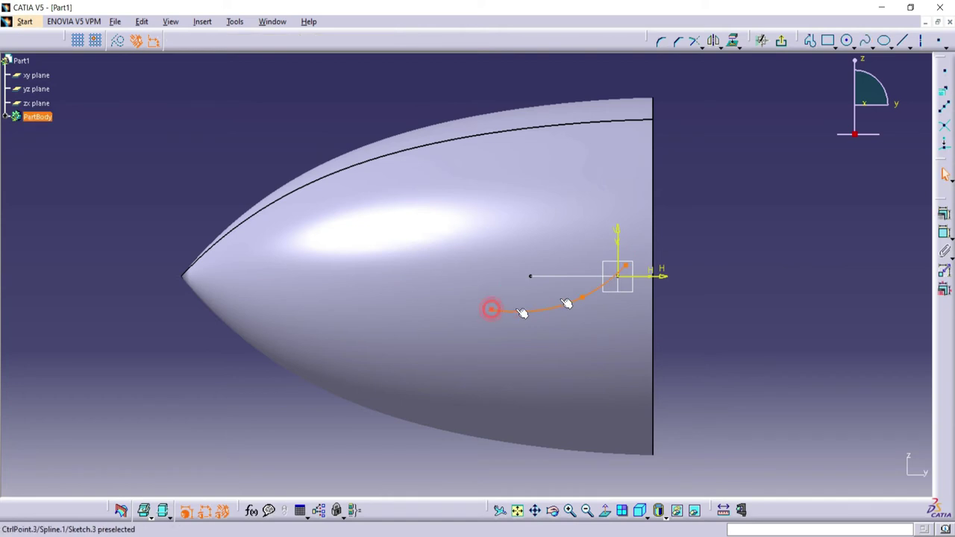
Dimension the spline's first point 6 from the H axis and 8 from the V axis.
{"action": "left_click", "coordinate": [633, 267]}
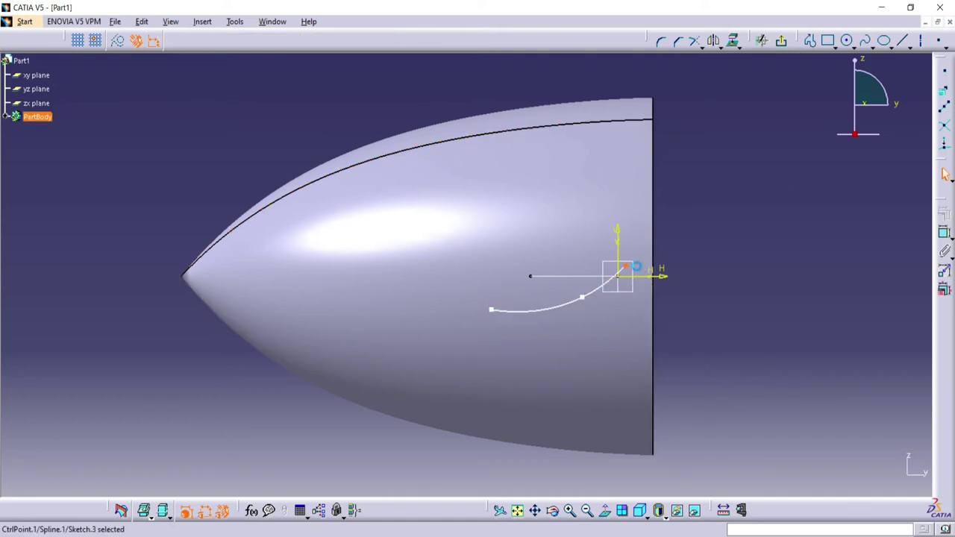
{"action": "left_click", "coordinate": [942, 232]}
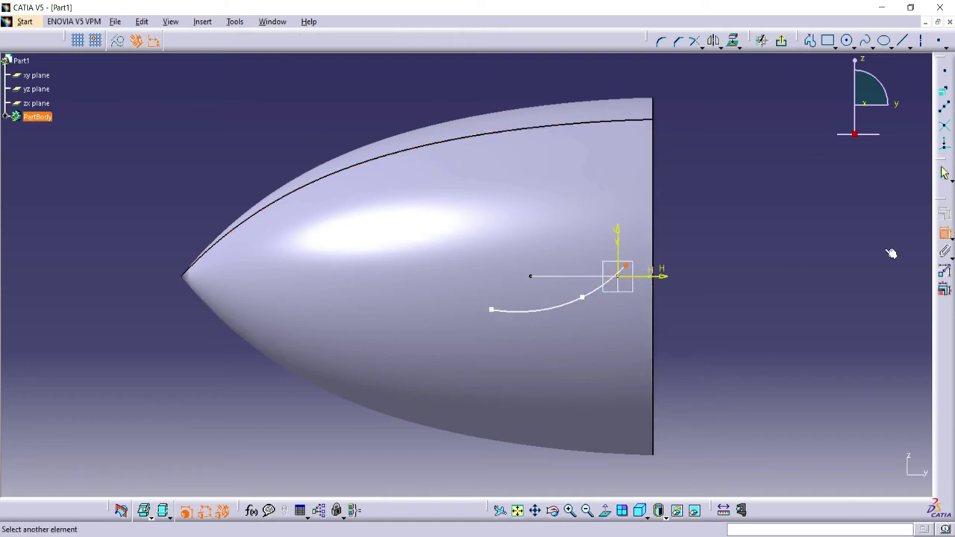
{"action": "left_click", "coordinate": [664, 281]}
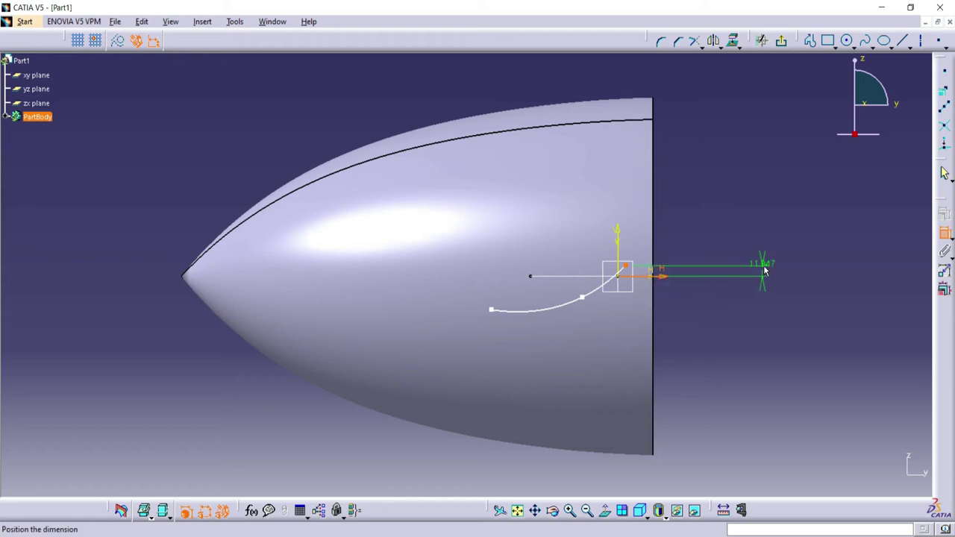
{"action": "left_click", "coordinate": [763, 268]}
{"action": "double_click", "coordinate": [764, 272]}
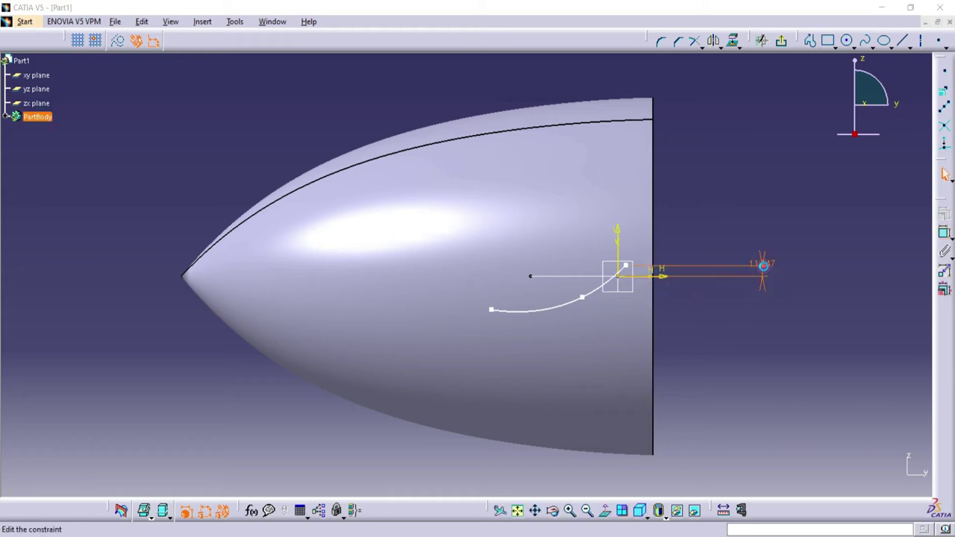
{"action": "key", "text": "Return"}
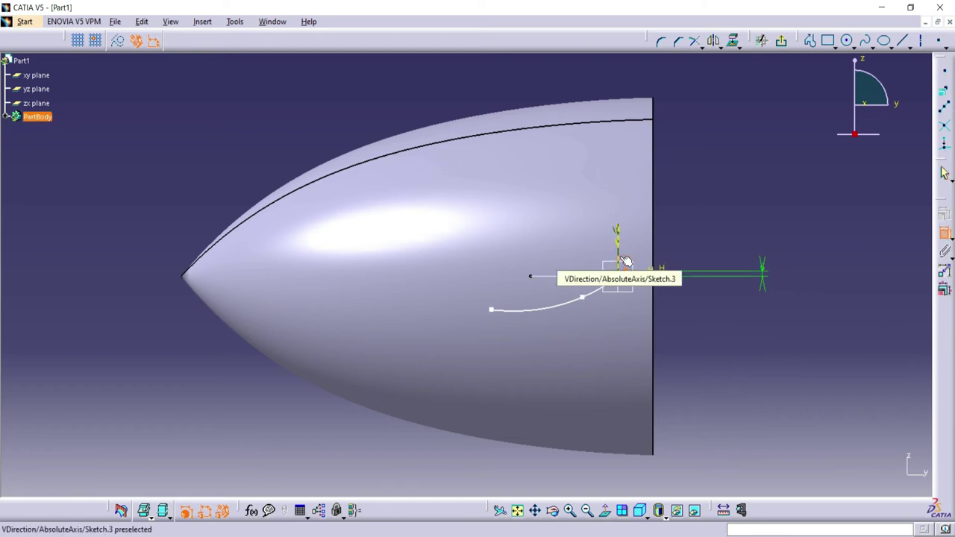
{"action": "left_click", "coordinate": [625, 261]}
{"action": "left_click", "coordinate": [776, 234]}
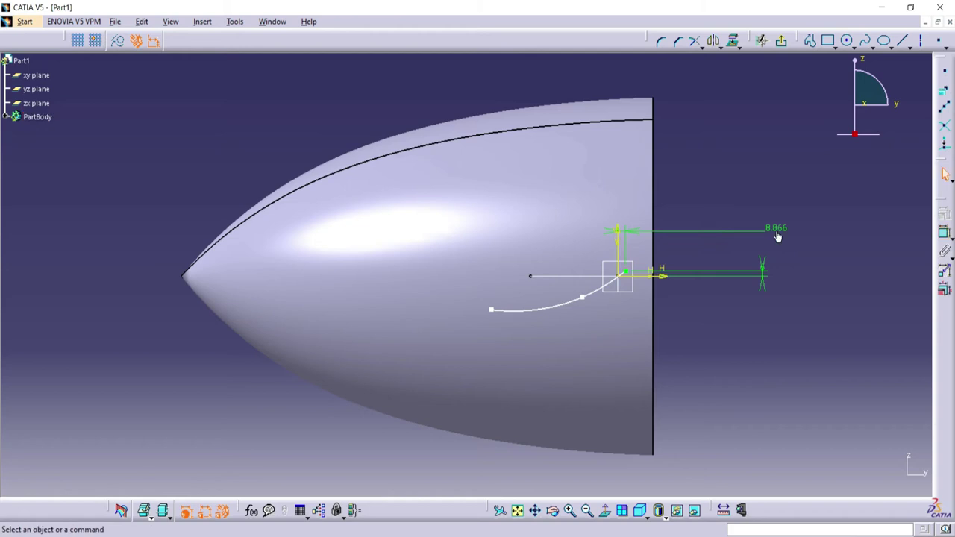
{"action": "double_click", "coordinate": [777, 236]}
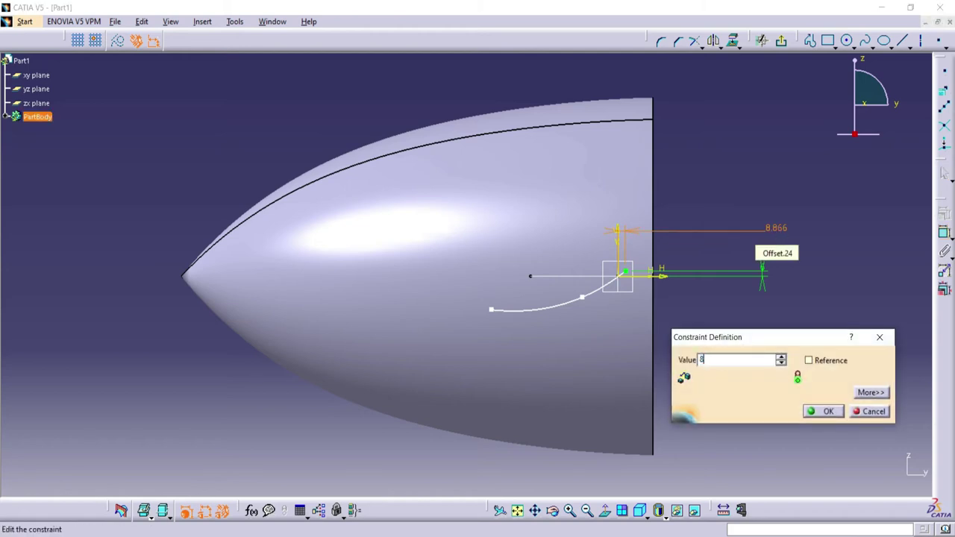
{"action": "key", "text": "Return"}
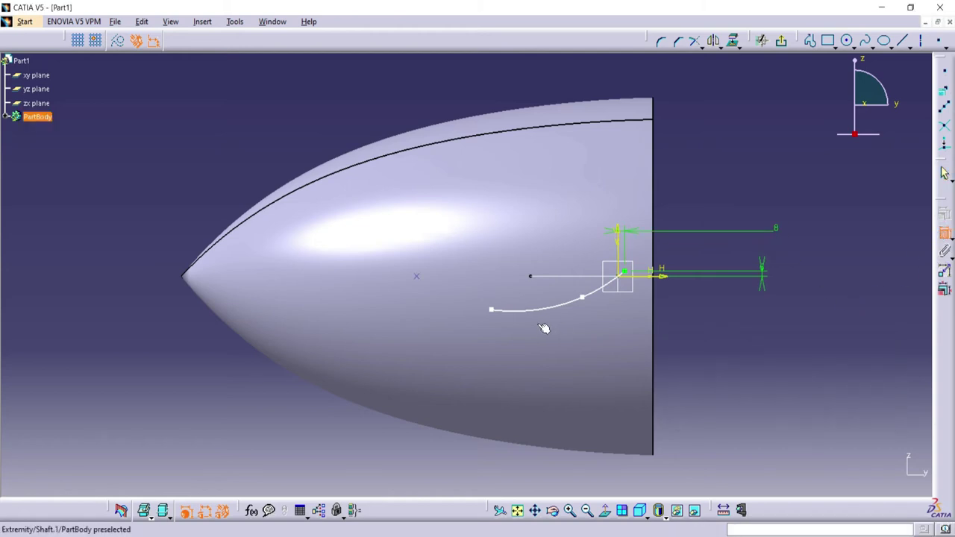
Dimension the spline's middle point at 41.02 and drag it up onto the horizontal line.
{"action": "left_click", "coordinate": [582, 298]}
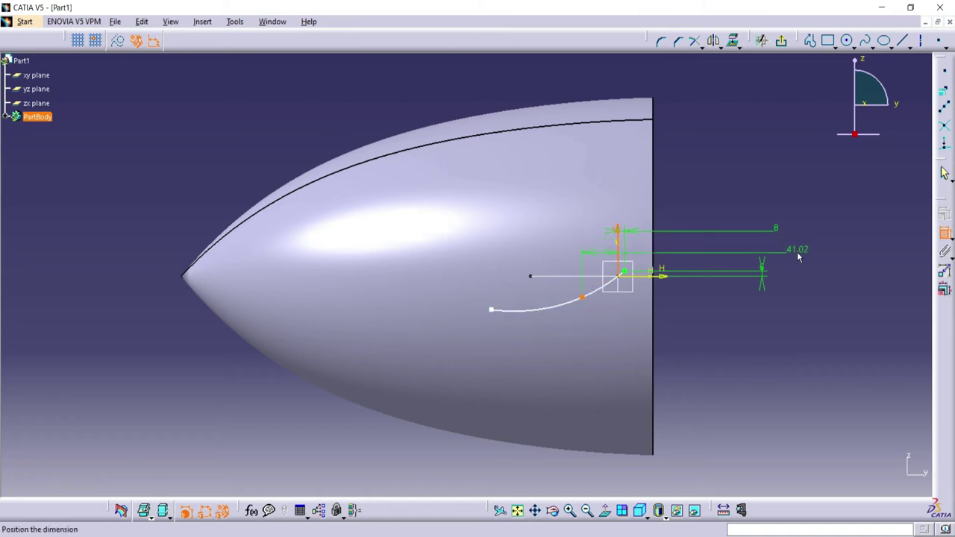
{"action": "left_click", "coordinate": [796, 252]}
{"action": "double_click", "coordinate": [795, 252]}
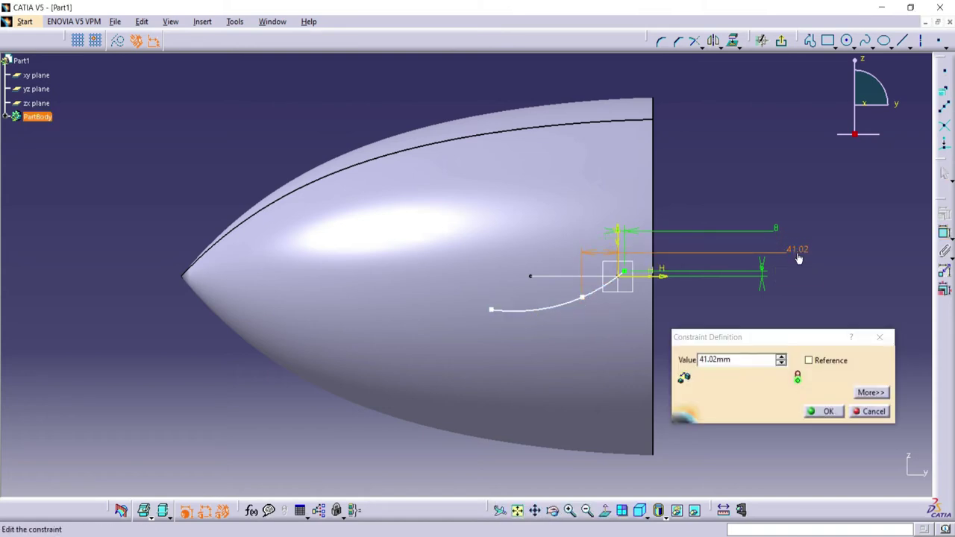
{"action": "key", "text": "Return"}
{"action": "left_click_drag", "start_coordinate": [580, 301], "coordinate": [582, 276]}
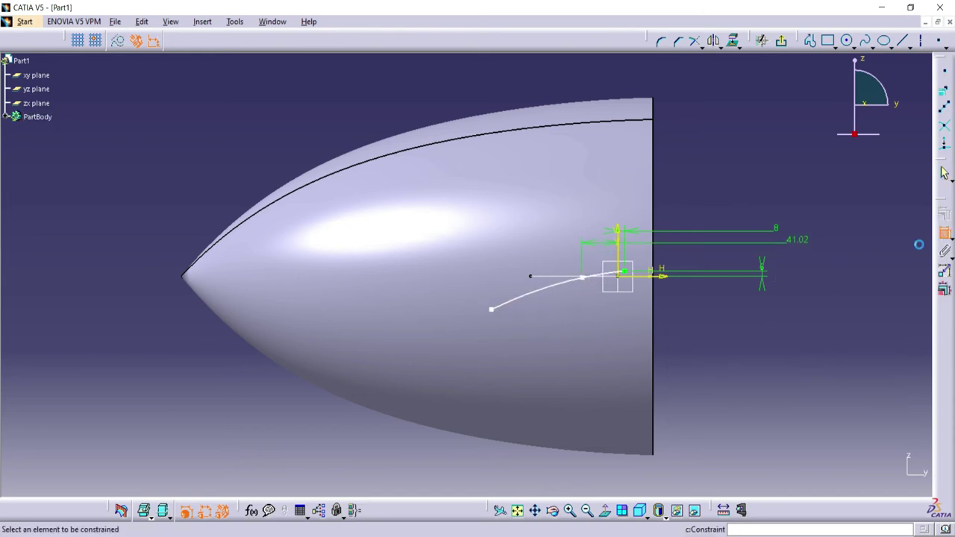
Fix the spline's lower end point 127 mm from the V axis.
{"action": "left_click", "coordinate": [491, 309]}
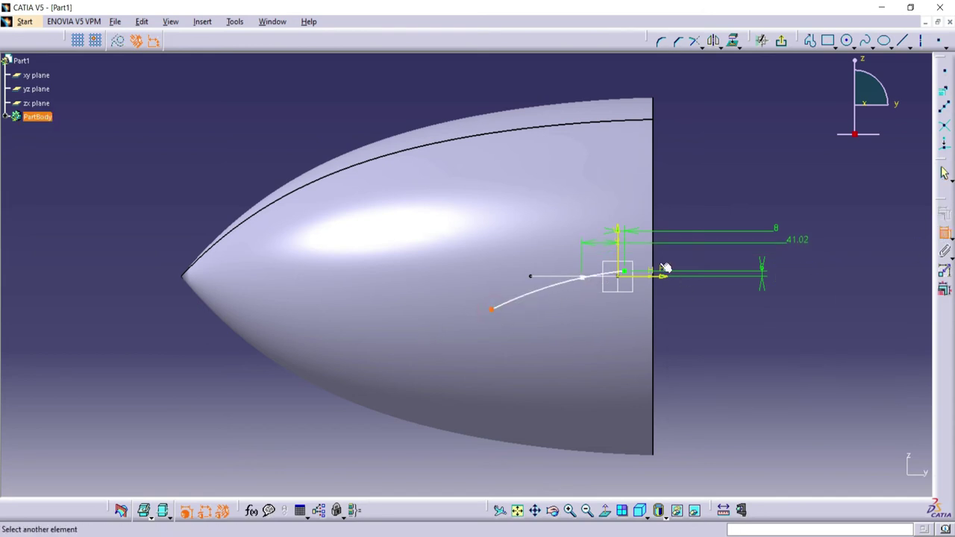
{"action": "left_click", "coordinate": [620, 258]}
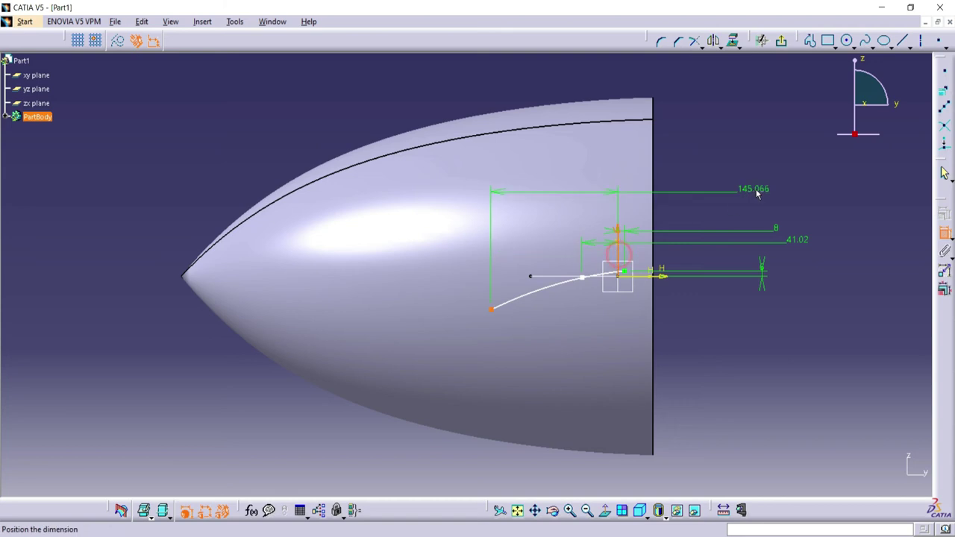
{"action": "left_click", "coordinate": [756, 188]}
{"action": "double_click", "coordinate": [755, 189]}
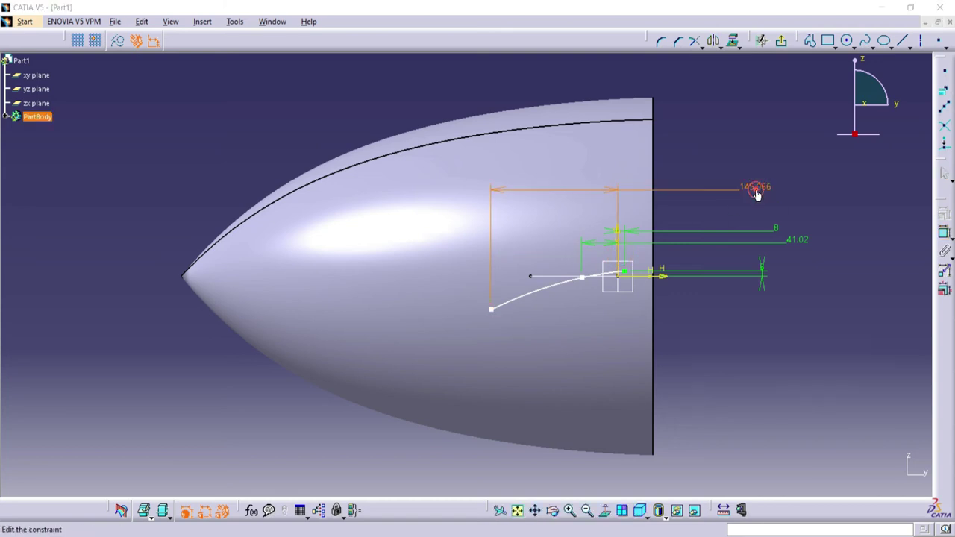
{"action": "type", "text": "127"}
{"action": "key", "text": "Return"}
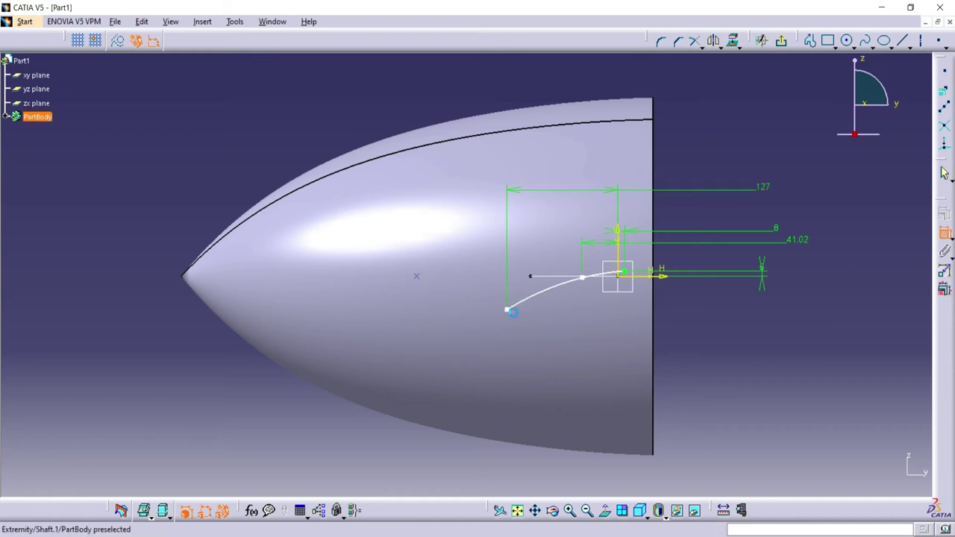
Set a 43 vertical dimension on the spline's upper point and exit to the 3D part.
{"action": "left_click", "coordinate": [507, 308]}
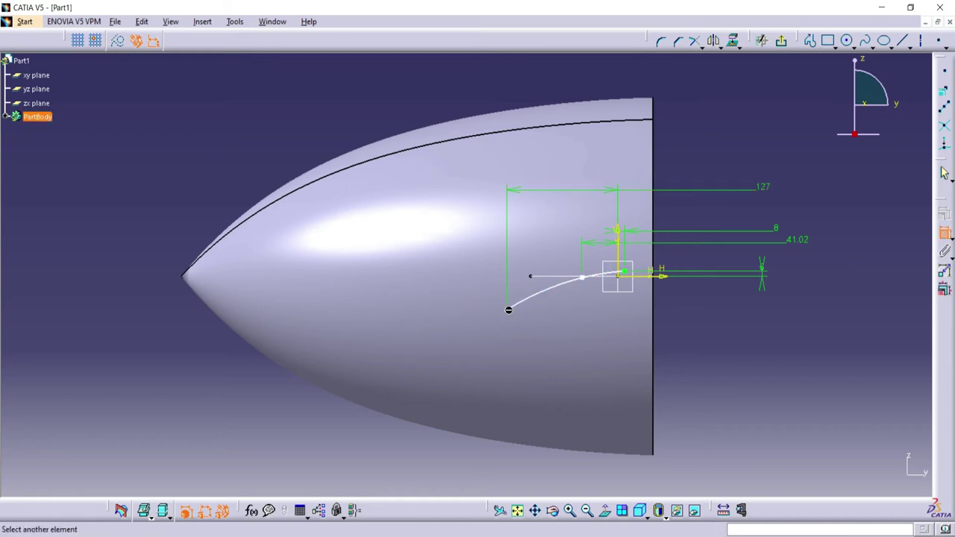
{"action": "left_click", "coordinate": [625, 275]}
{"action": "left_click", "coordinate": [807, 218]}
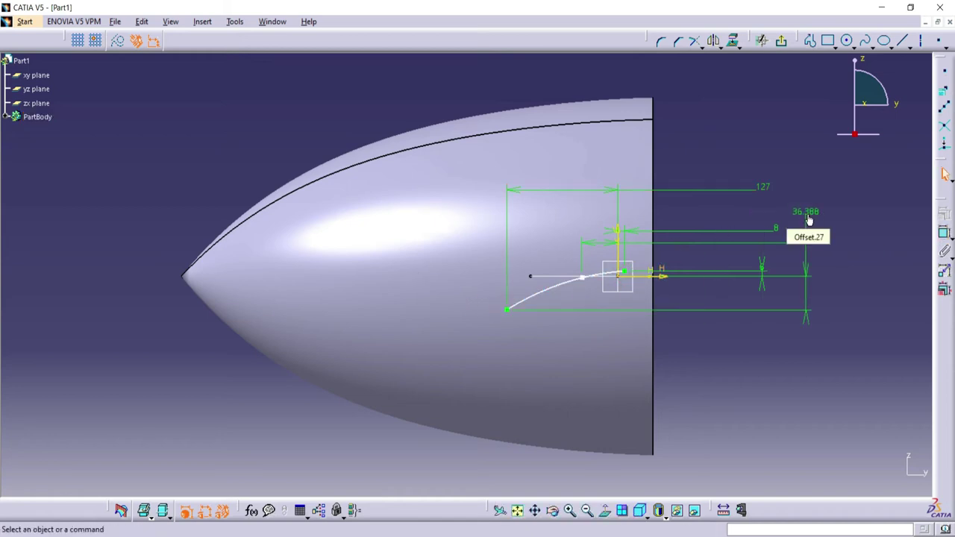
{"action": "double_click", "coordinate": [809, 217]}
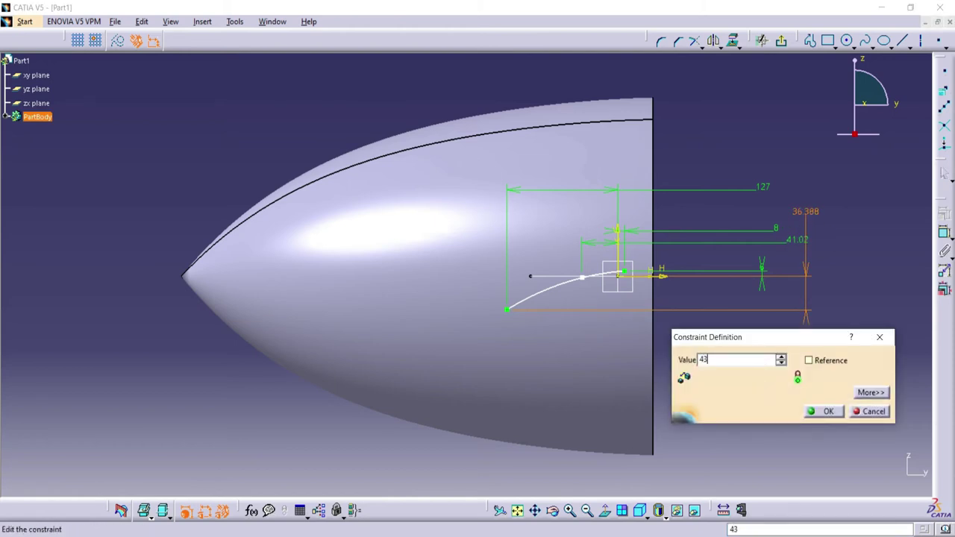
{"action": "left_click", "coordinate": [840, 414]}
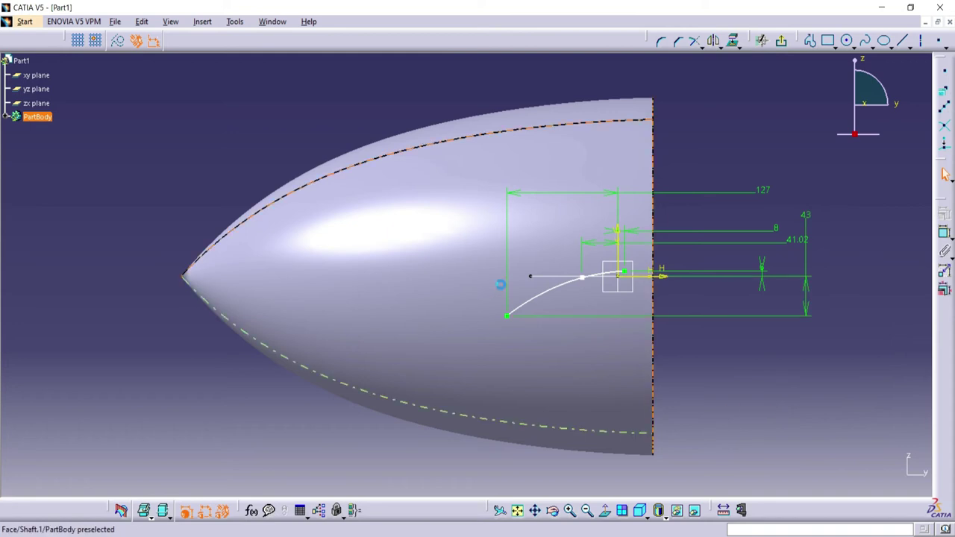
{"action": "left_click", "coordinate": [781, 41]}
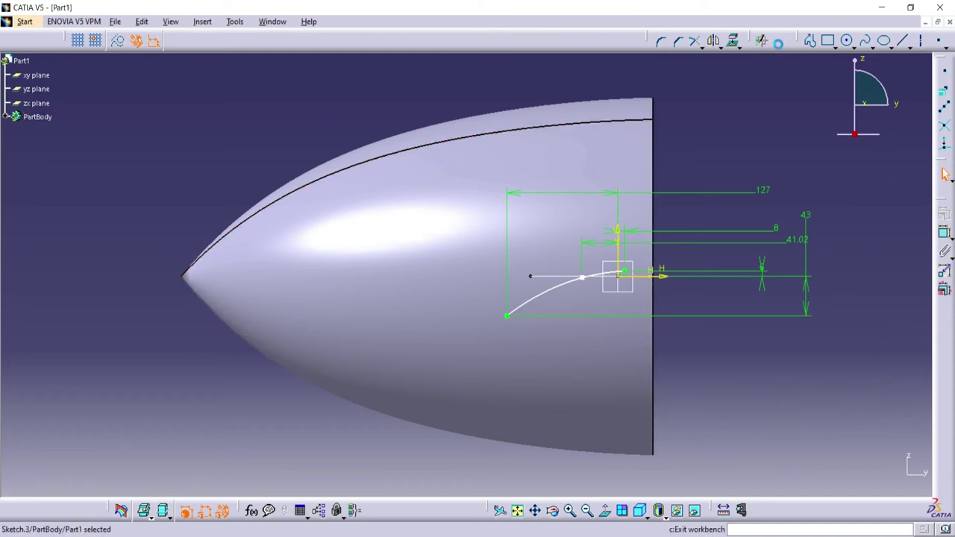
Sketch on Plane.2 a three-point spline rising from the first curve's lower end toward the origin.
{"action": "left_click", "coordinate": [385, 511]}
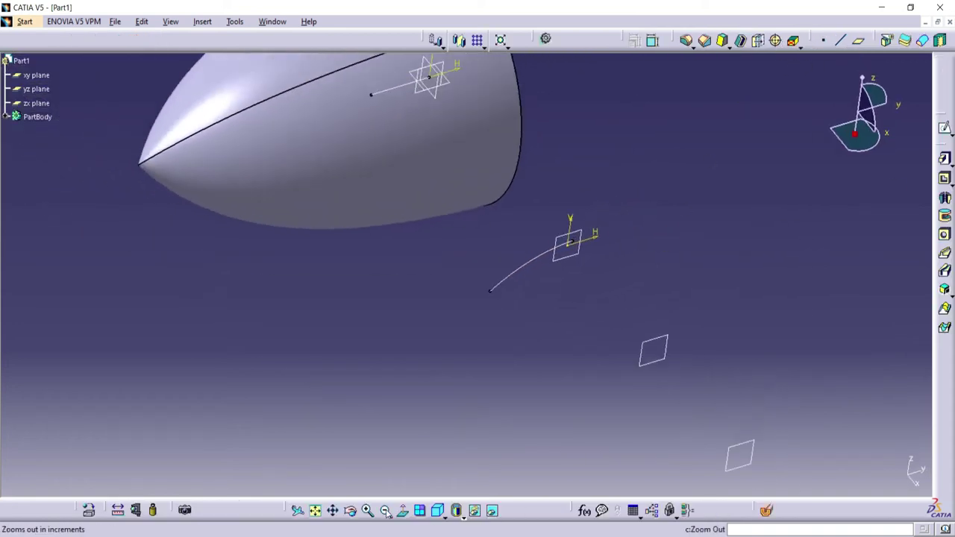
{"action": "left_click", "coordinate": [576, 313]}
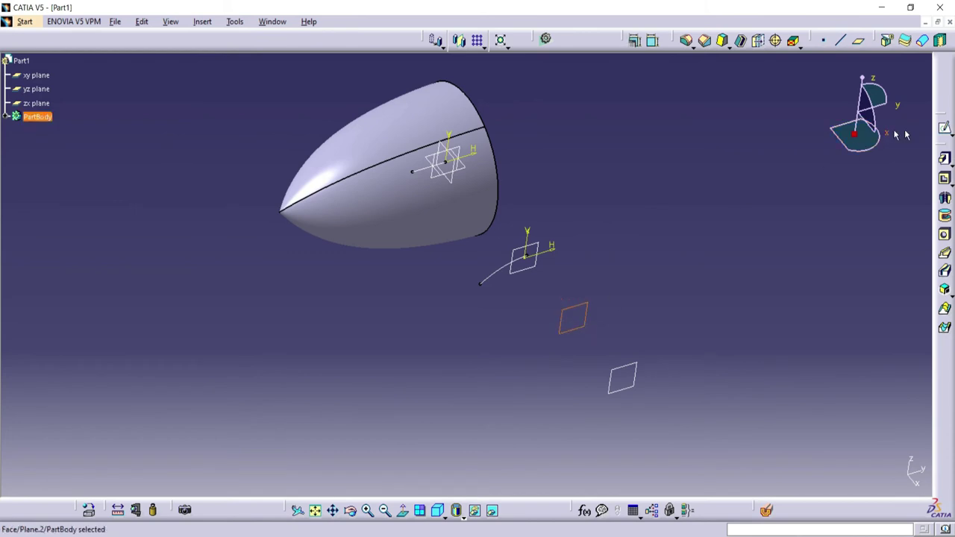
{"action": "left_click", "coordinate": [944, 129]}
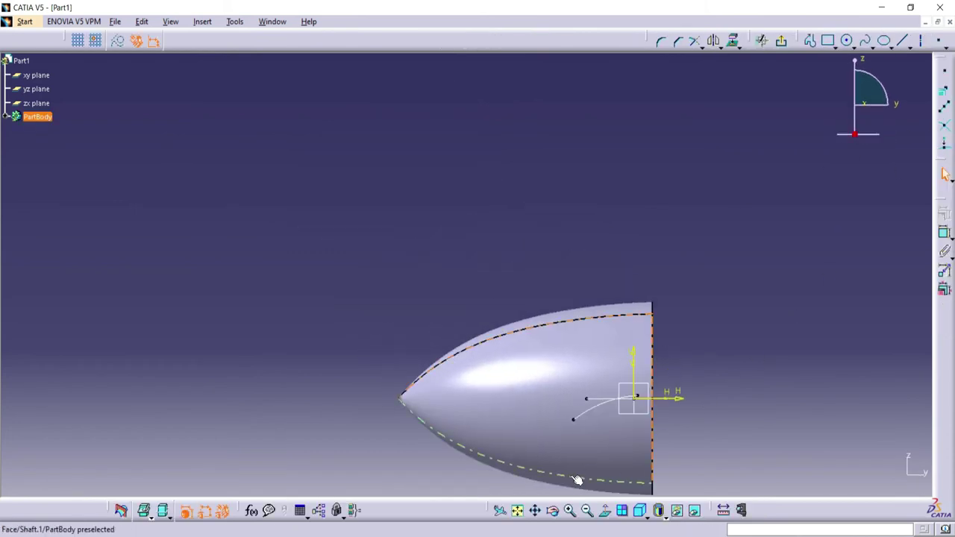
{"action": "left_click", "coordinate": [569, 510]}
{"action": "left_click", "coordinate": [569, 510]}
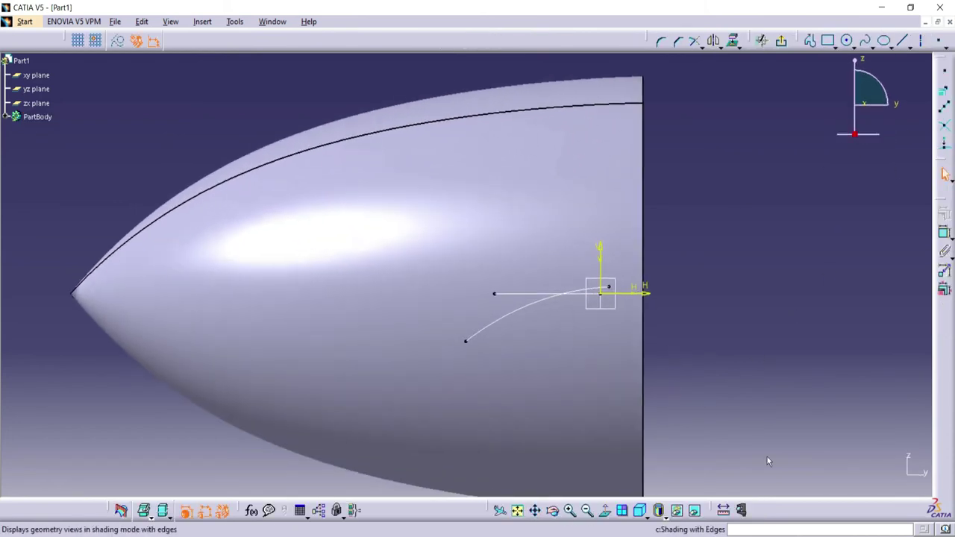
{"action": "left_click", "coordinate": [865, 40]}
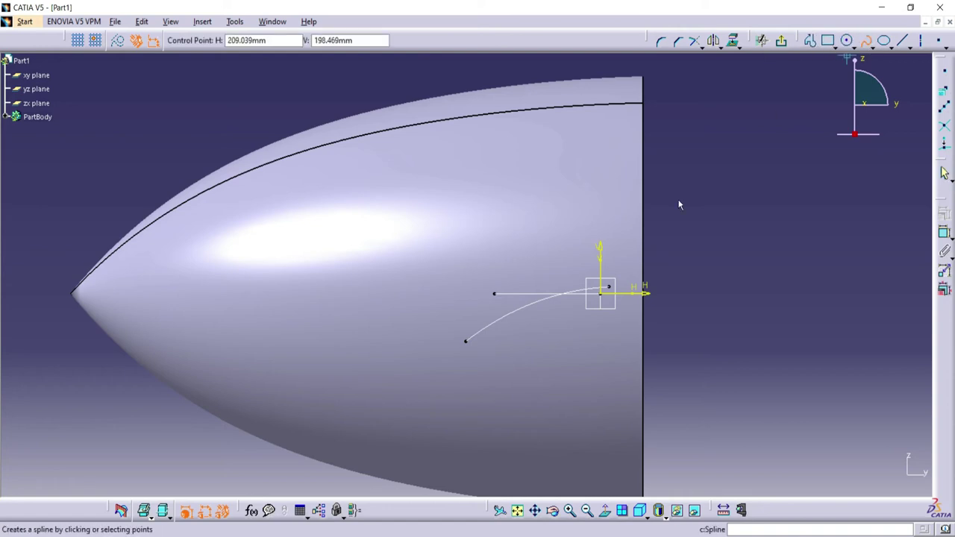
{"action": "left_click", "coordinate": [461, 346]}
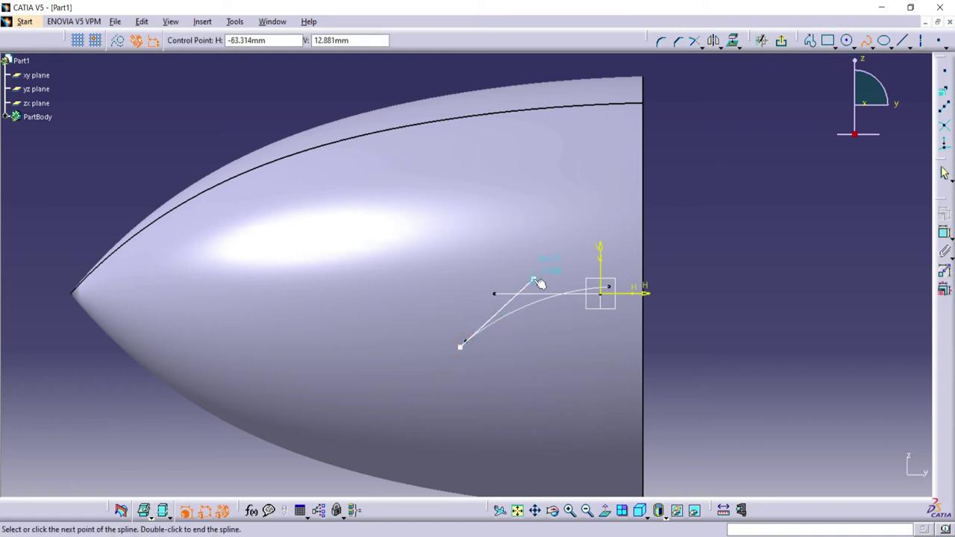
{"action": "left_click", "coordinate": [533, 279]}
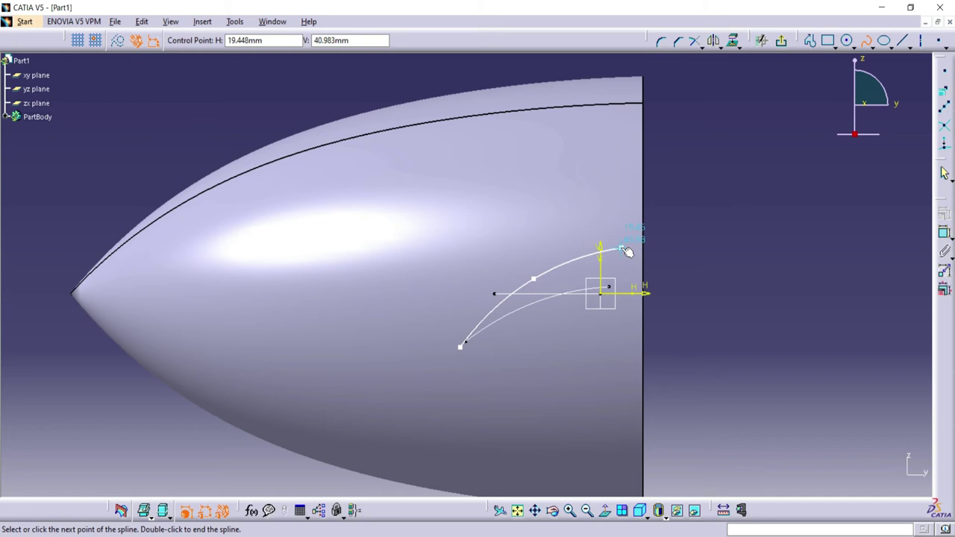
{"action": "left_click", "coordinate": [623, 247]}
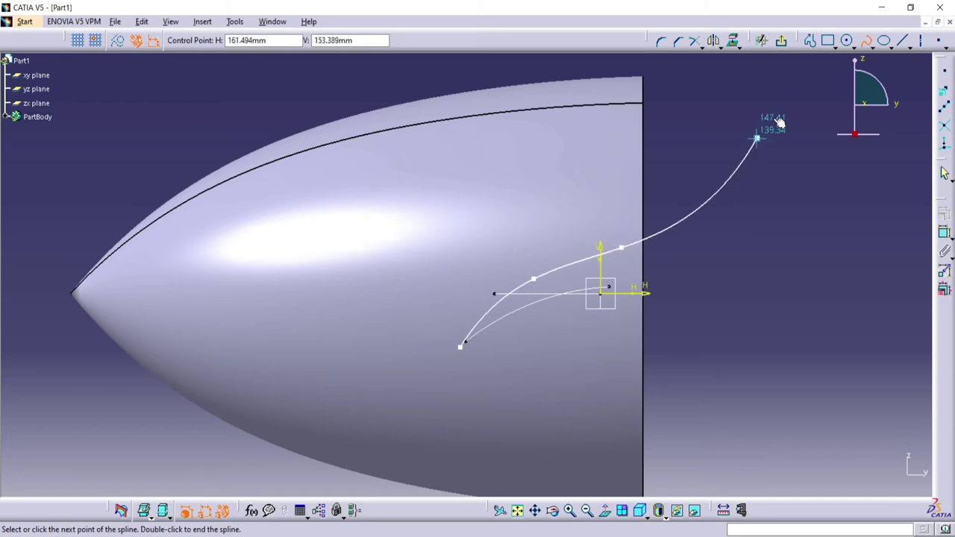
{"action": "left_click", "coordinate": [865, 41]}
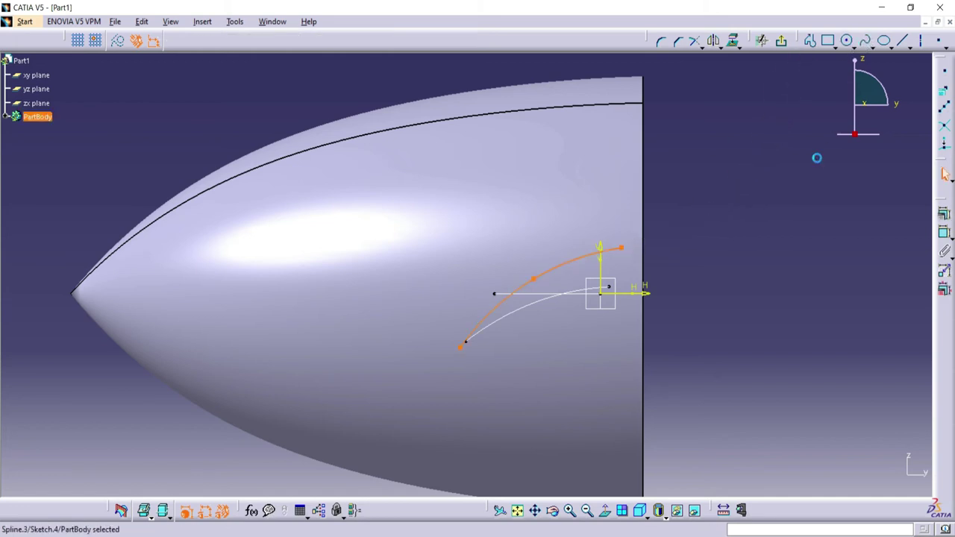
Dimension the spline's end point 43 from the vertical axis.
{"action": "left_click", "coordinate": [943, 231]}
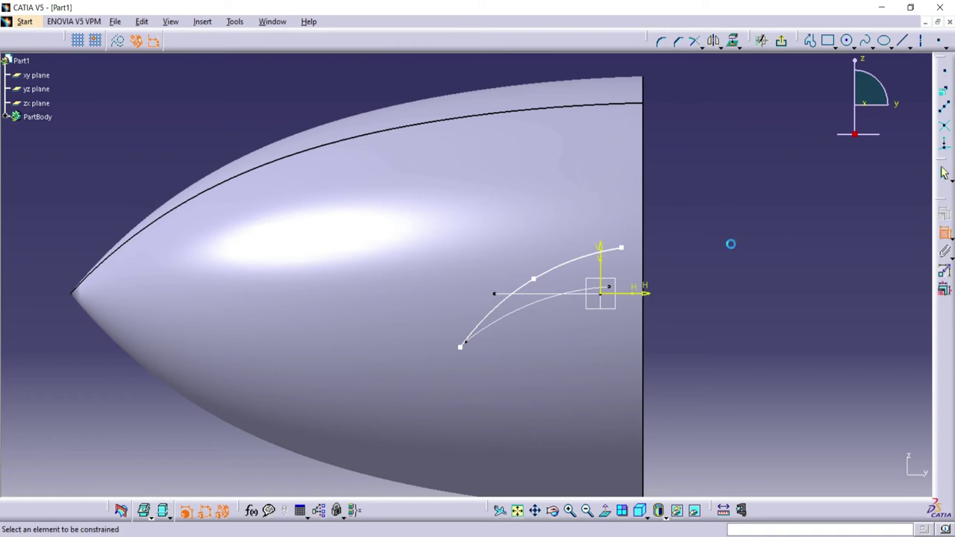
{"action": "left_click", "coordinate": [621, 247]}
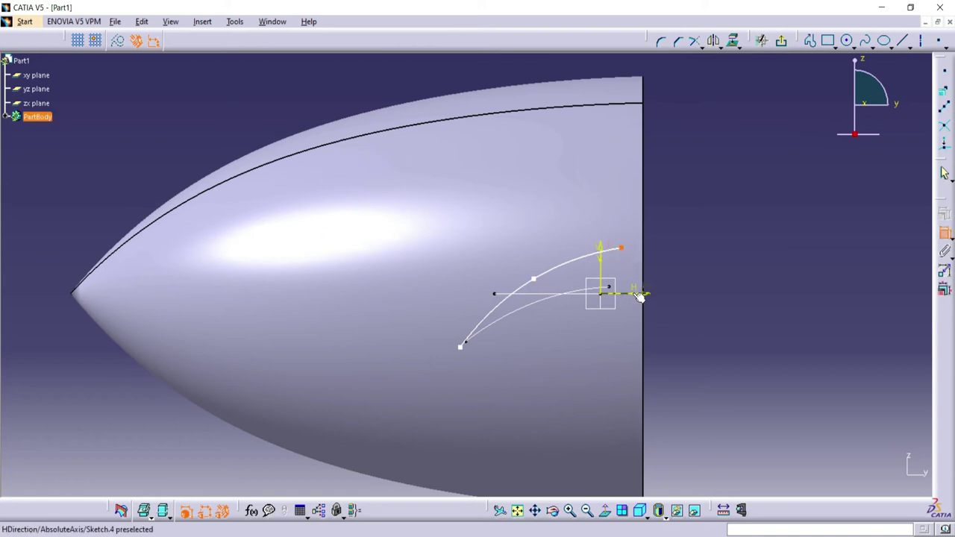
{"action": "left_click", "coordinate": [603, 270]}
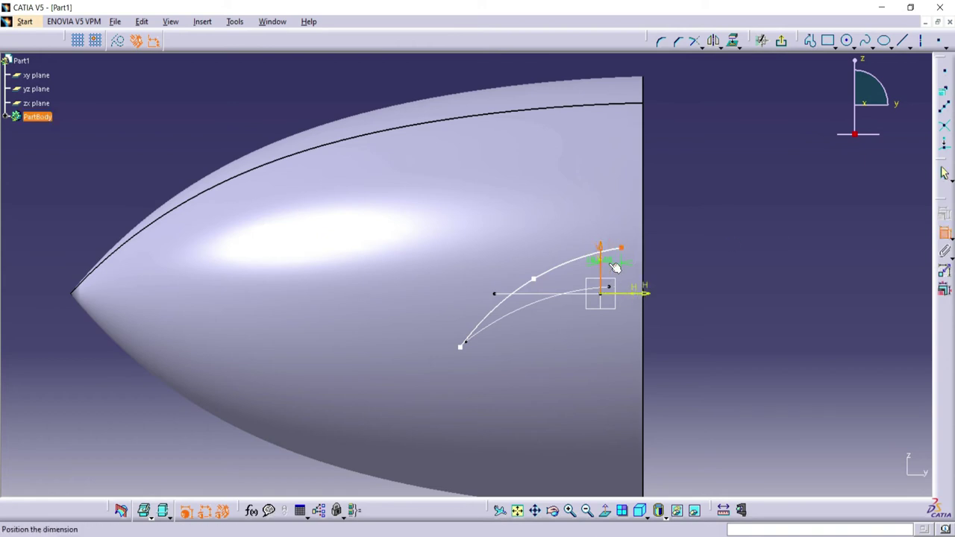
{"action": "left_click", "coordinate": [773, 206]}
{"action": "double_click", "coordinate": [773, 206]}
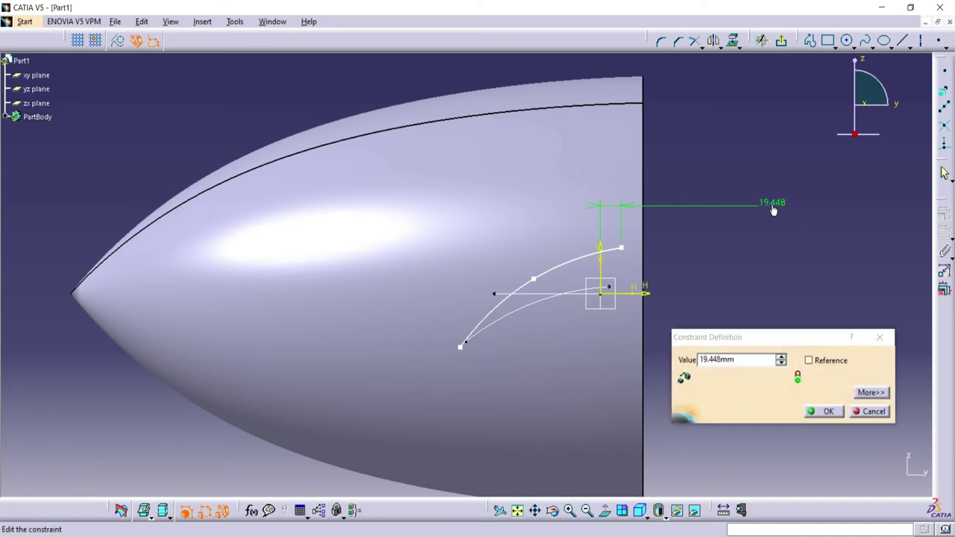
{"action": "double_click", "coordinate": [702, 360]}
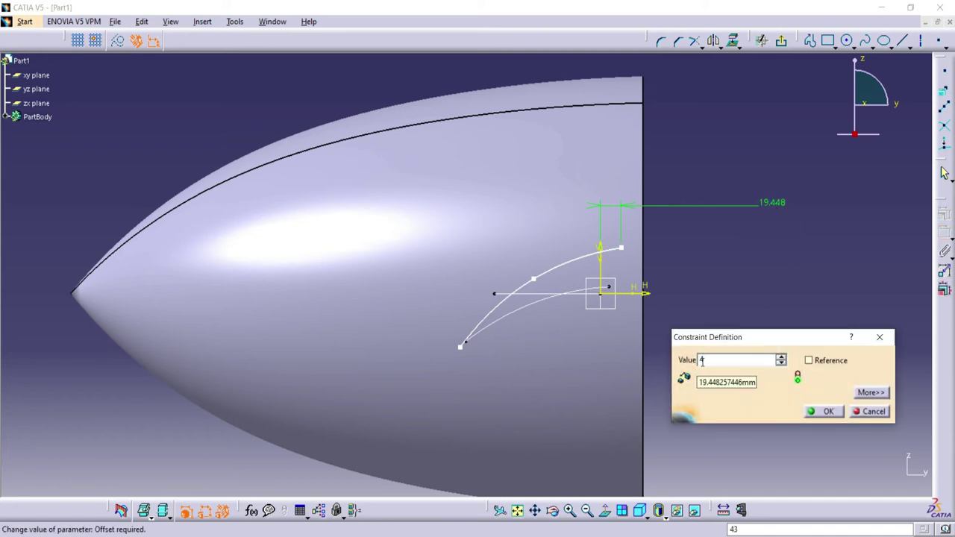
{"action": "left_click", "coordinate": [828, 412]}
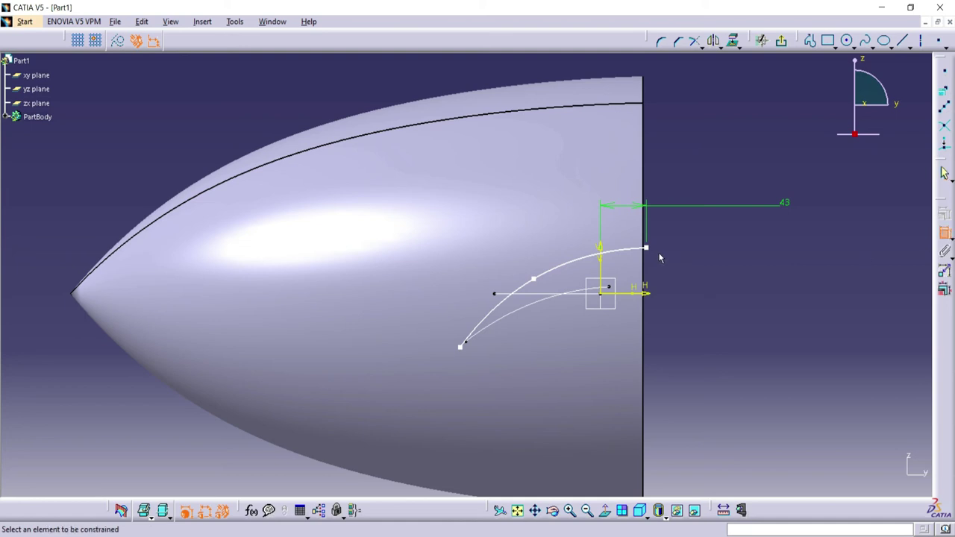
Dimension the same end point 150 above the horizontal axis.
{"action": "left_click", "coordinate": [648, 251]}
{"action": "left_click", "coordinate": [646, 293]}
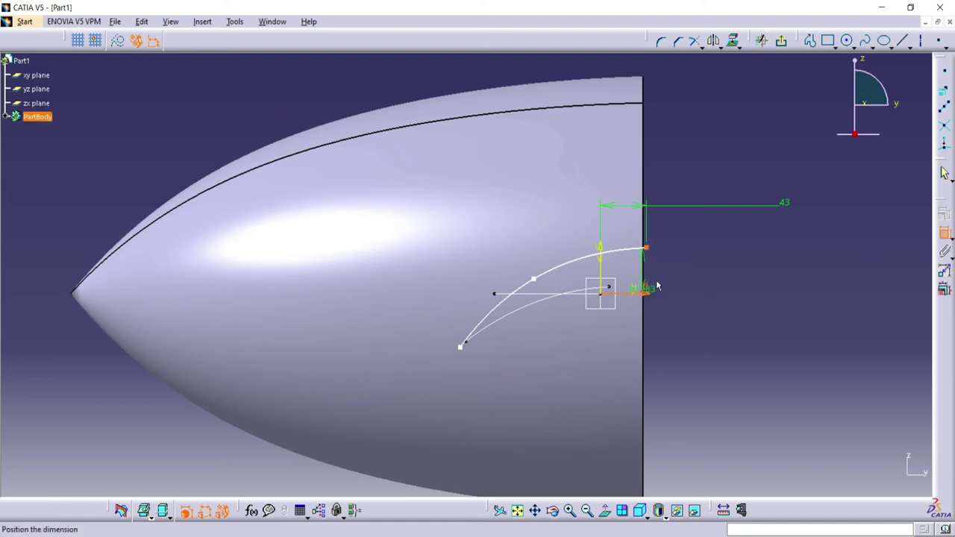
{"action": "left_click", "coordinate": [743, 256]}
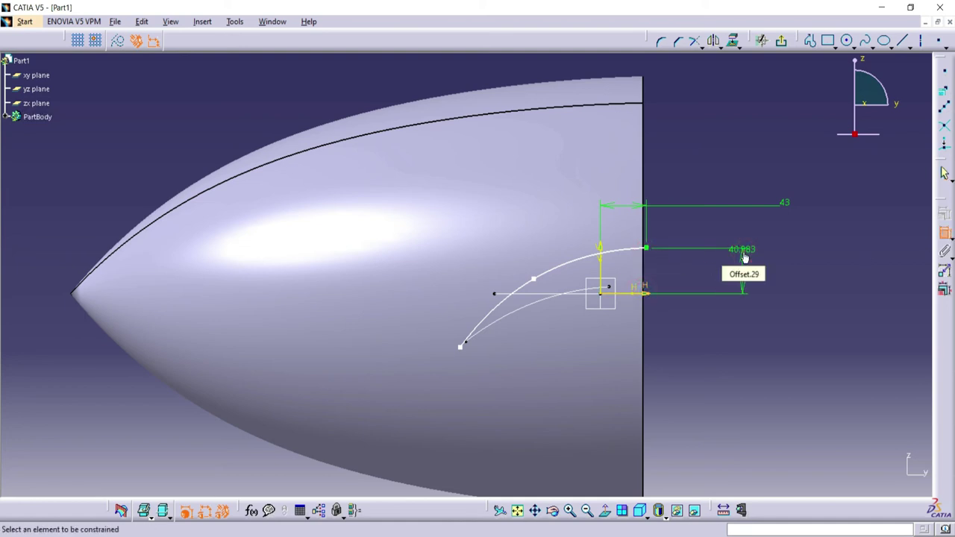
{"action": "double_click", "coordinate": [744, 255]}
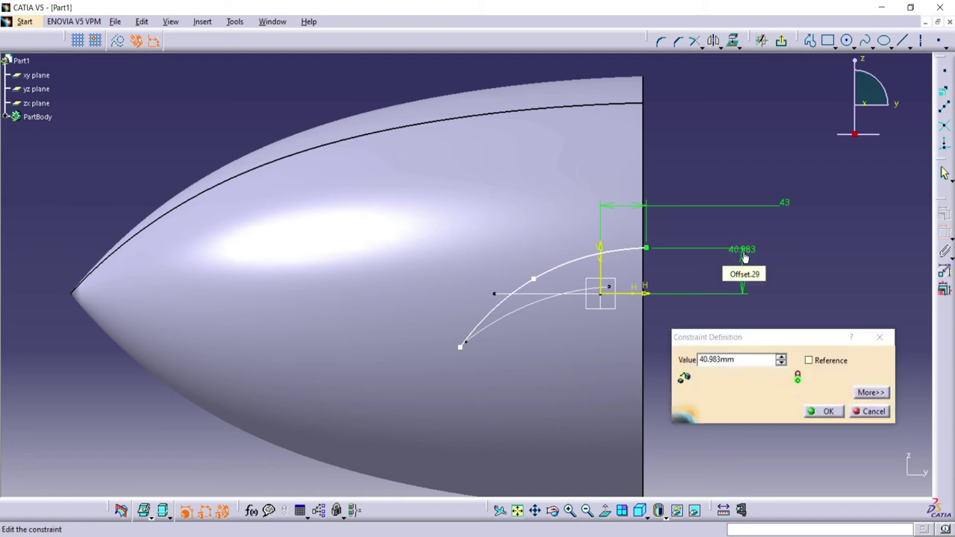
{"action": "double_click", "coordinate": [744, 359]}
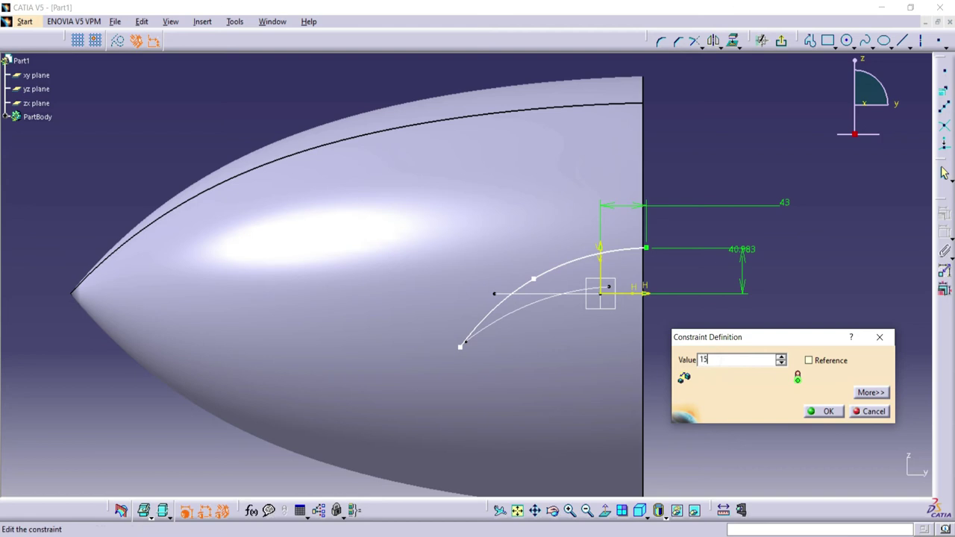
{"action": "left_click", "coordinate": [827, 411]}
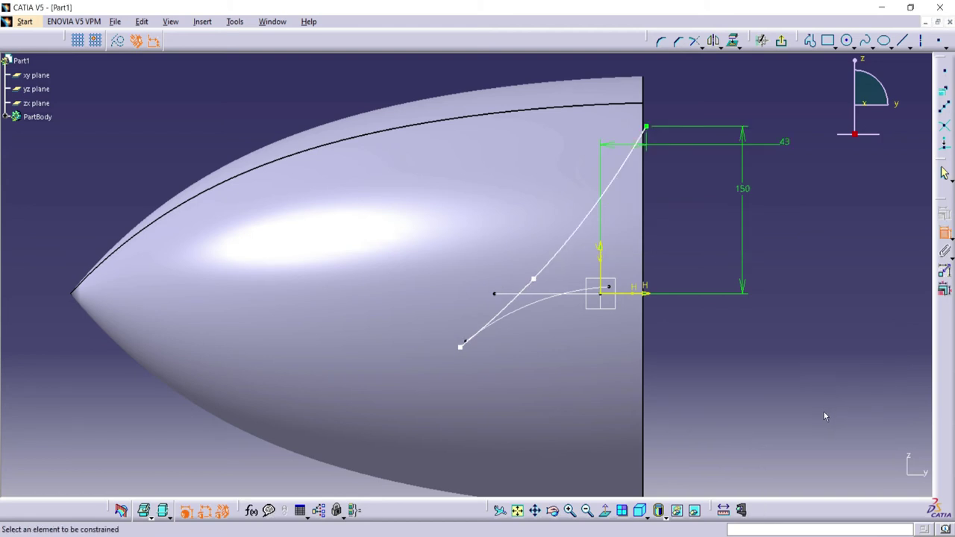
Dimension the spline's middle point at 40 horizontally and 57 from the H axis.
{"action": "left_click", "coordinate": [532, 281]}
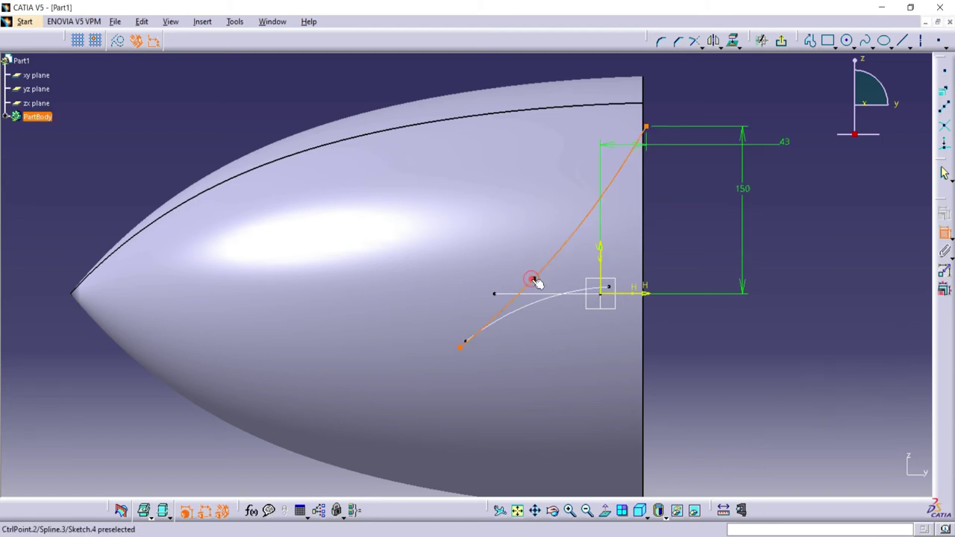
{"action": "key", "text": "Escape"}
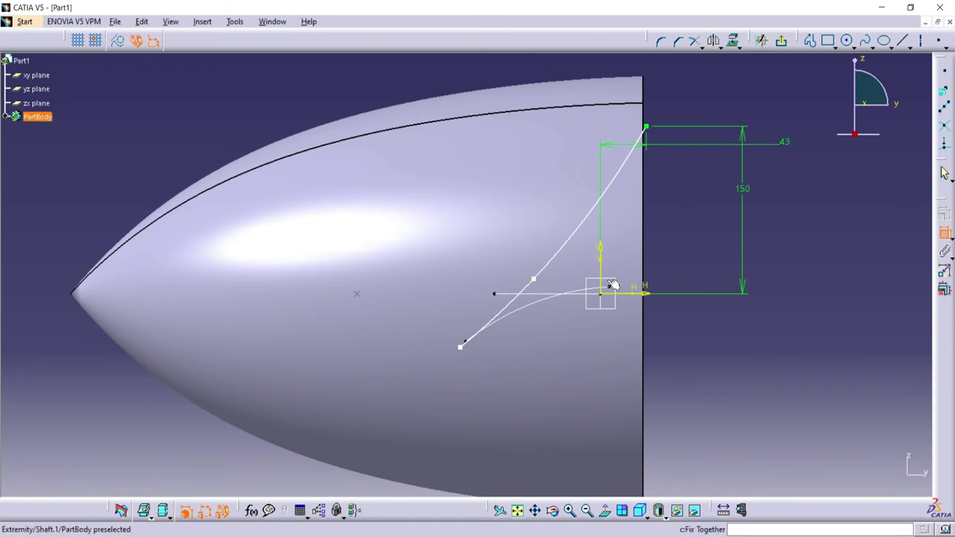
{"action": "left_click", "coordinate": [534, 279]}
{"action": "left_click", "coordinate": [704, 209]}
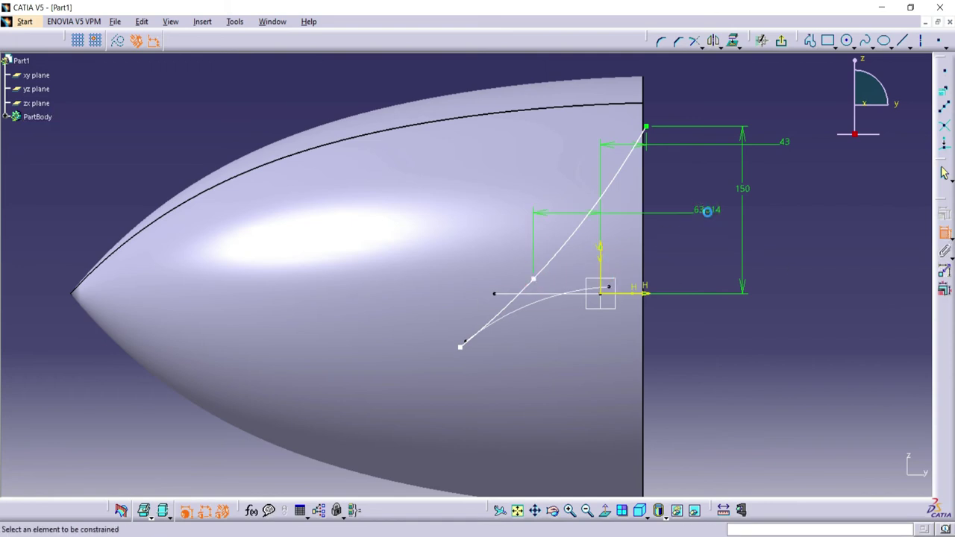
{"action": "double_click", "coordinate": [708, 211]}
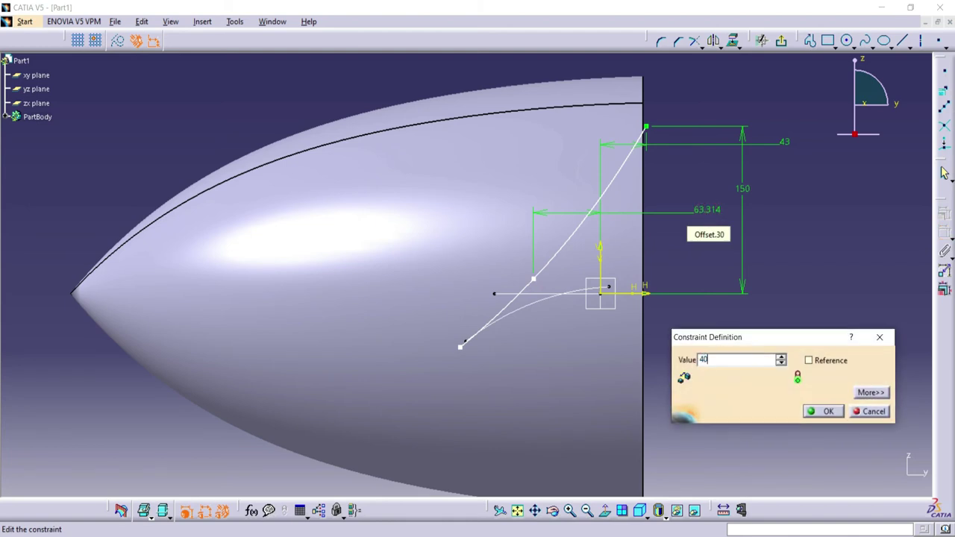
{"action": "key", "text": "Return"}
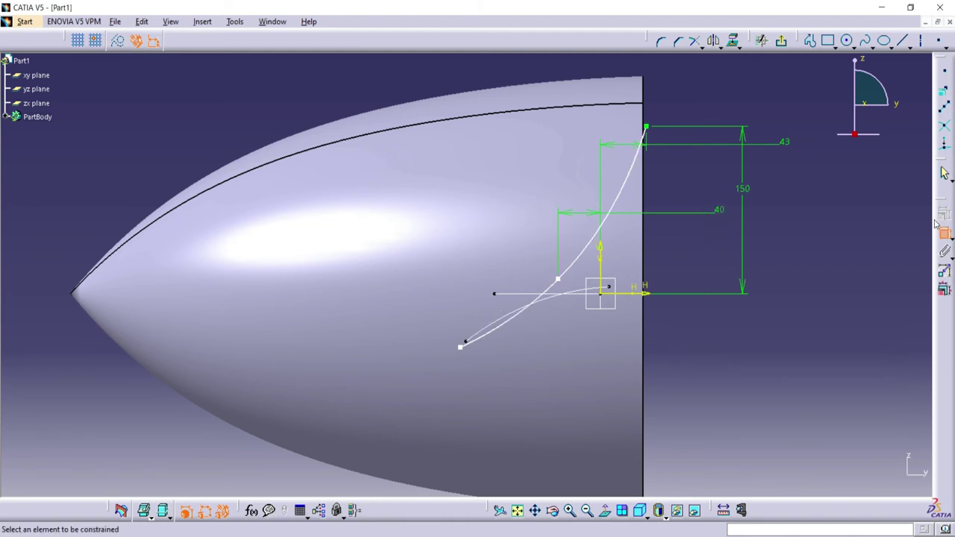
{"action": "left_click", "coordinate": [558, 279]}
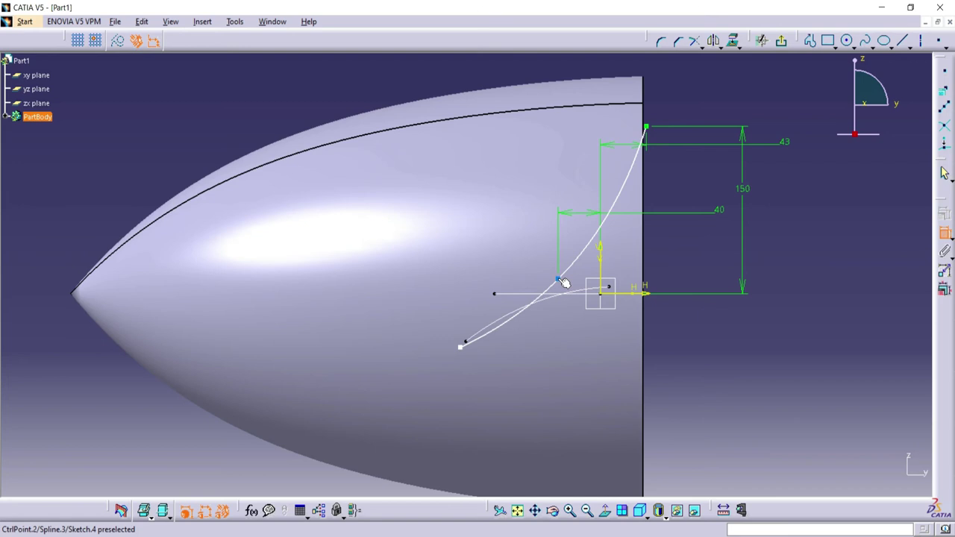
{"action": "left_click", "coordinate": [622, 296]}
{"action": "left_click", "coordinate": [706, 355]}
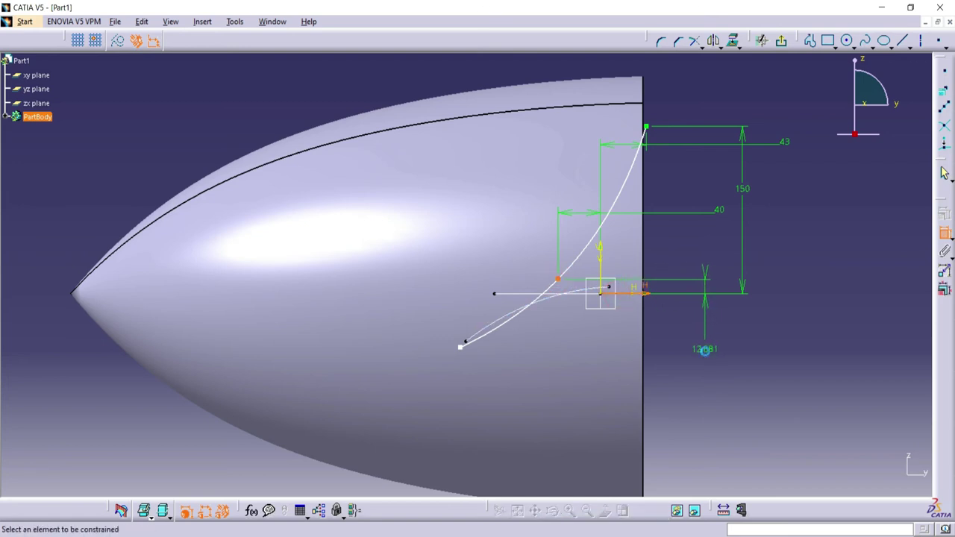
{"action": "double_click", "coordinate": [706, 352]}
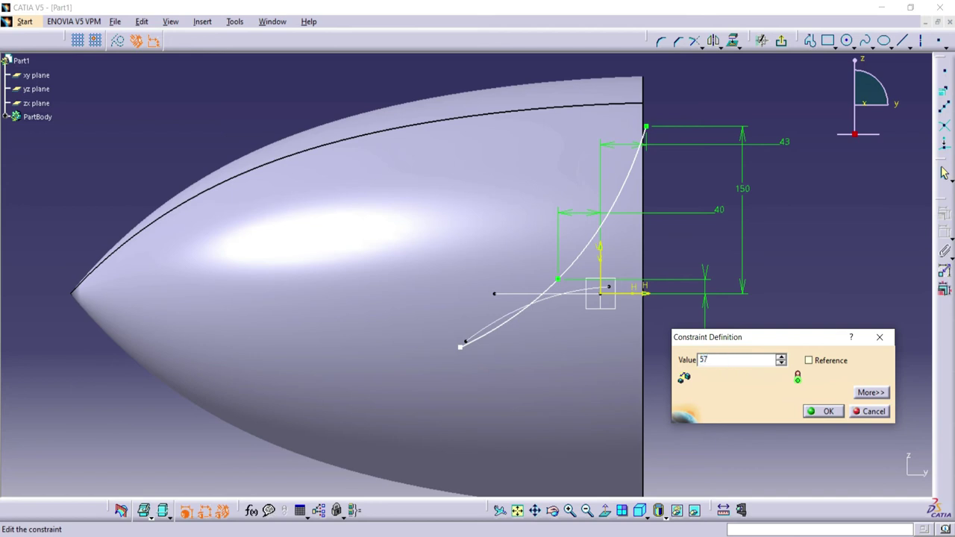
{"action": "key", "text": "Return"}
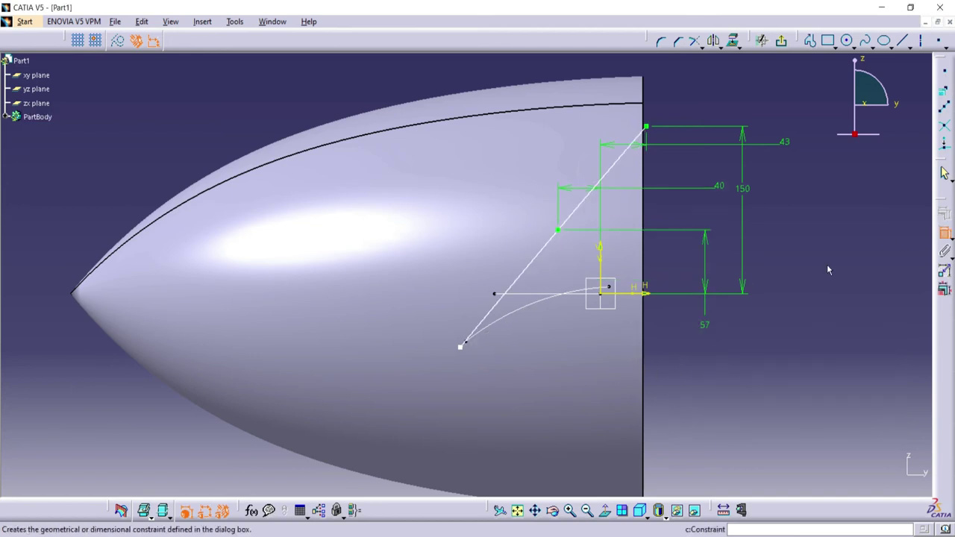
Dimension the lower endpoint 73 from the V axis and 89 from the H axis, then exit the sketch.
{"action": "left_click", "coordinate": [463, 347]}
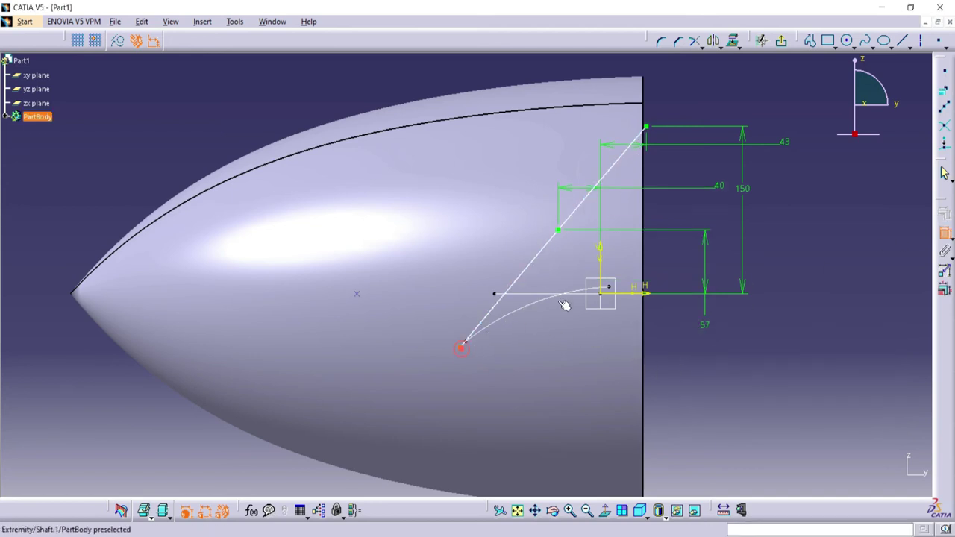
{"action": "left_click", "coordinate": [609, 258]}
{"action": "left_click", "coordinate": [770, 373]}
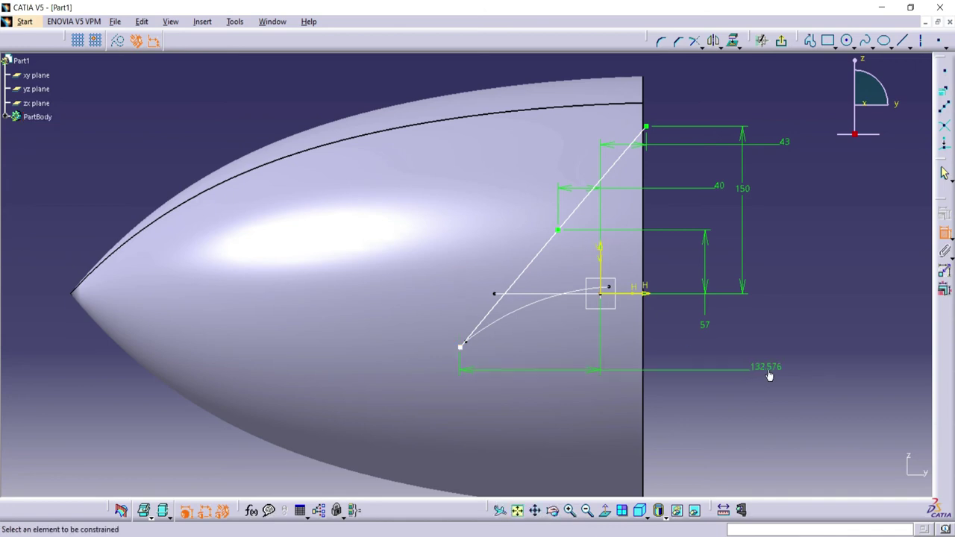
{"action": "double_click", "coordinate": [769, 373]}
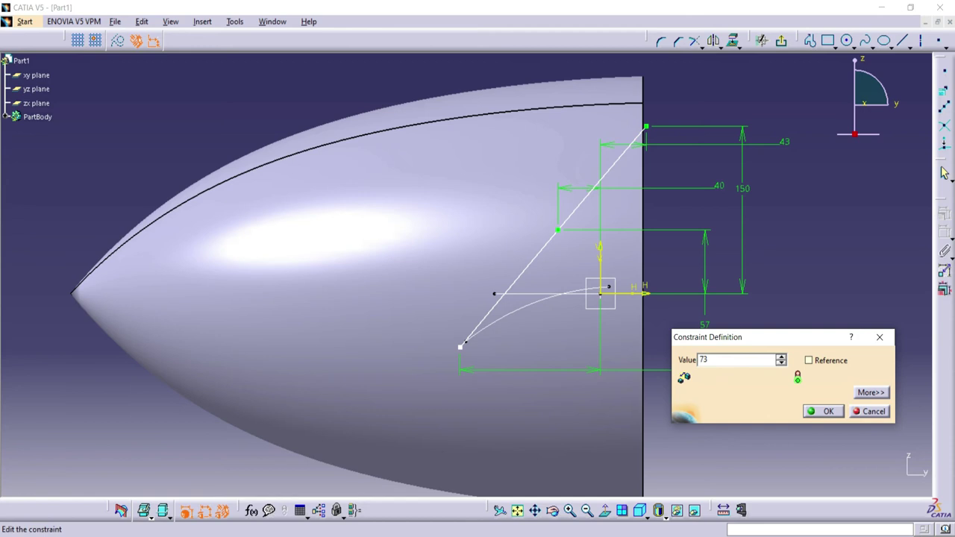
{"action": "key", "text": "Return"}
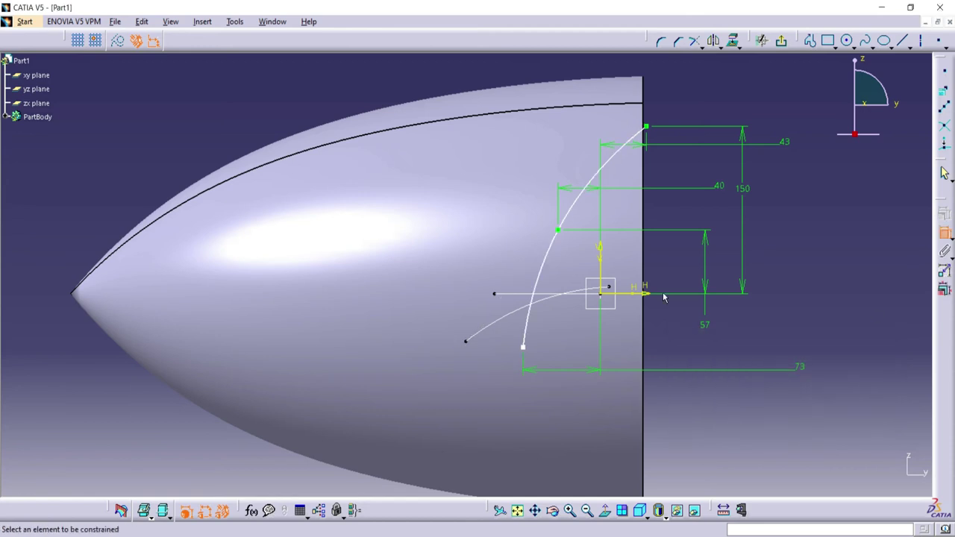
{"action": "left_click", "coordinate": [525, 349]}
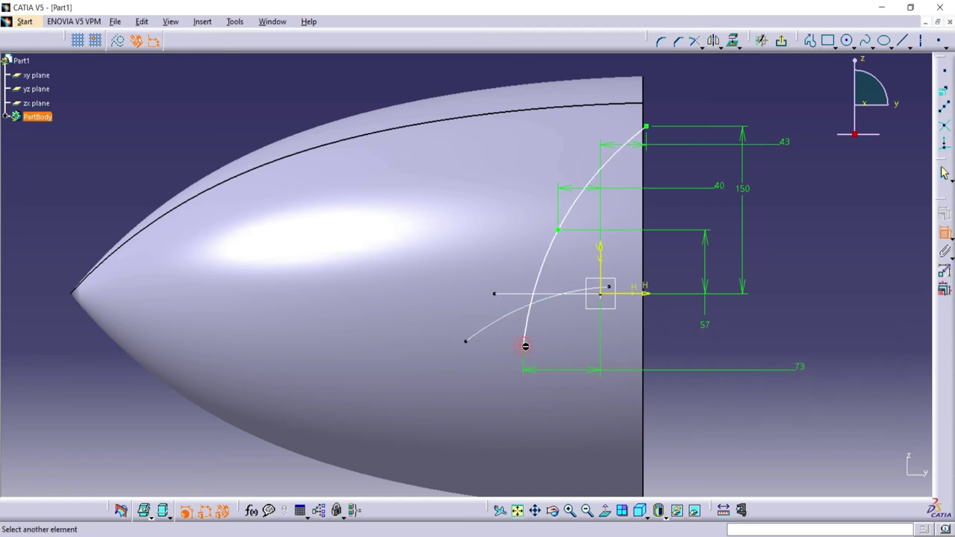
{"action": "left_click", "coordinate": [623, 295]}
{"action": "left_click", "coordinate": [796, 339]}
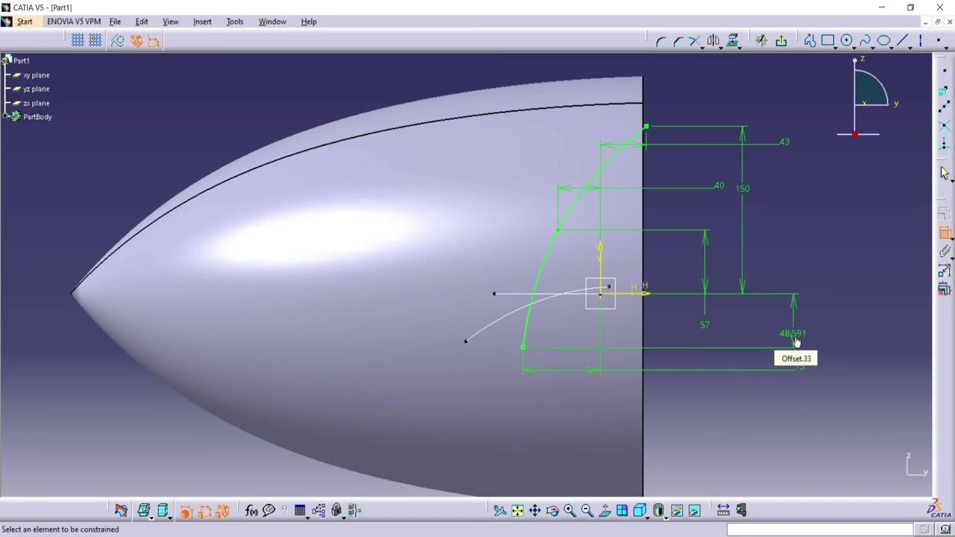
{"action": "double_click", "coordinate": [794, 335]}
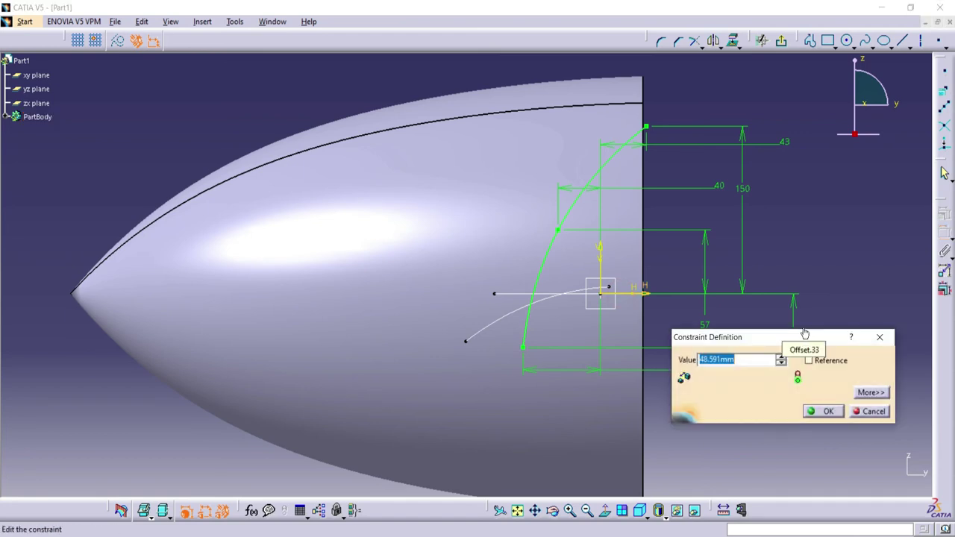
{"action": "left_click", "coordinate": [828, 411]}
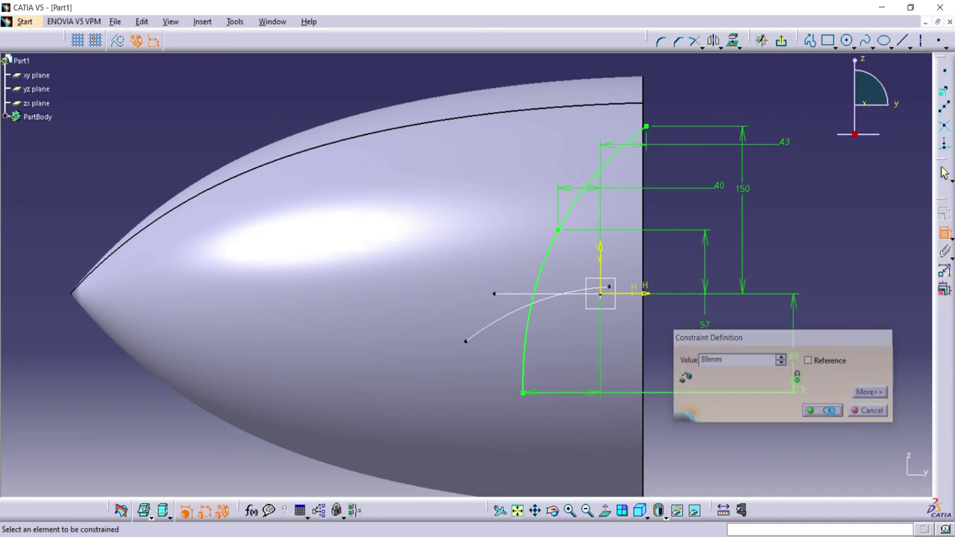
{"action": "left_click", "coordinate": [950, 238]}
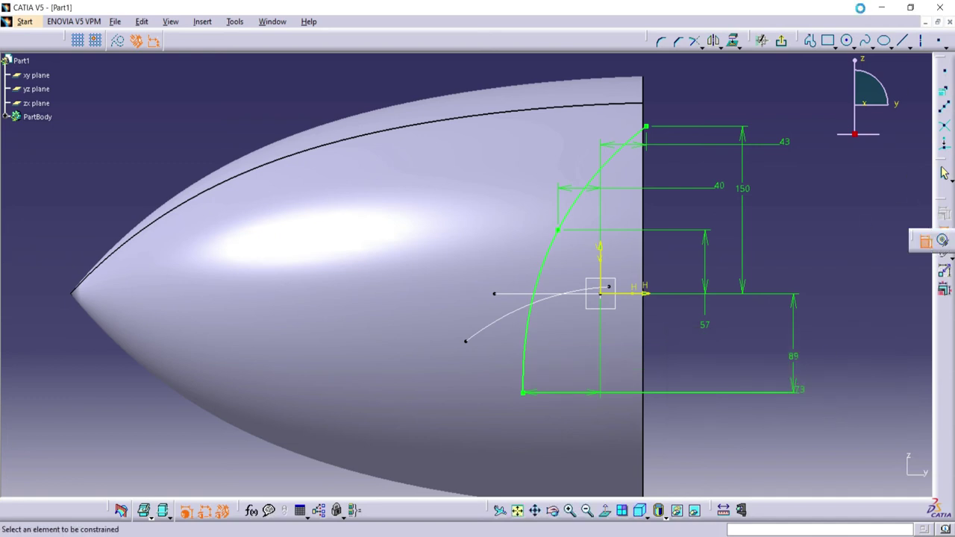
{"action": "left_click", "coordinate": [785, 41]}
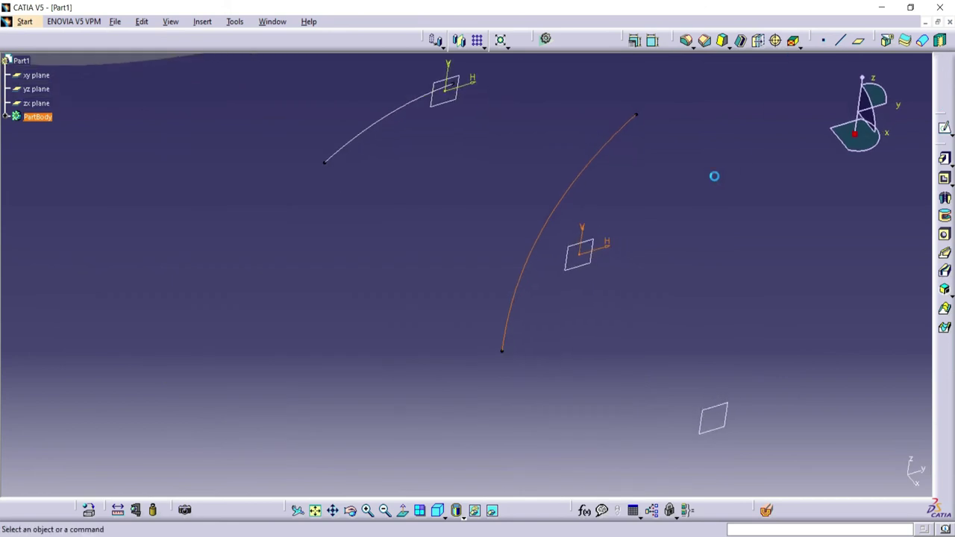
Sketch on Plane.3 a three-point spline from lower left of the origin past the hub's rear edge.
{"action": "scroll", "coordinate": [589, 330], "scroll_direction": "down", "scroll_amount": 3}
{"action": "left_click", "coordinate": [589, 329]}
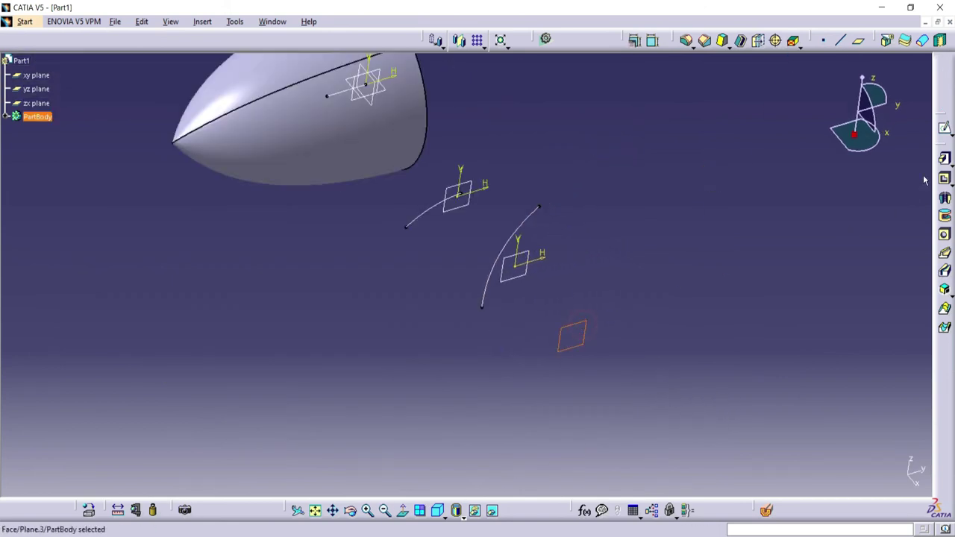
{"action": "left_click", "coordinate": [943, 129]}
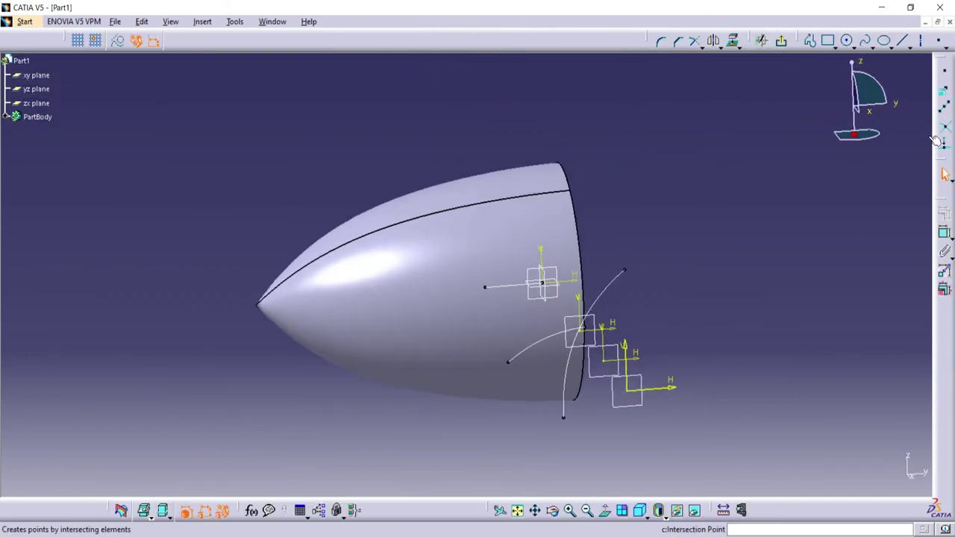
{"action": "middle_click_drag", "start_coordinate": [601, 403], "coordinate": [468, 249]}
{"action": "scroll", "coordinate": [489, 347], "scroll_direction": "up", "scroll_amount": 2}
{"action": "left_click", "coordinate": [865, 40]}
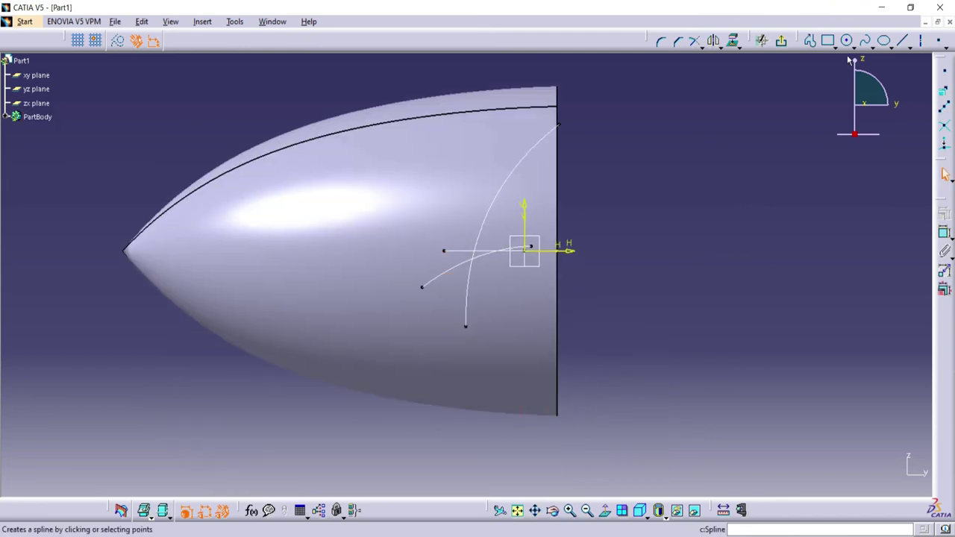
{"action": "left_click", "coordinate": [430, 308]}
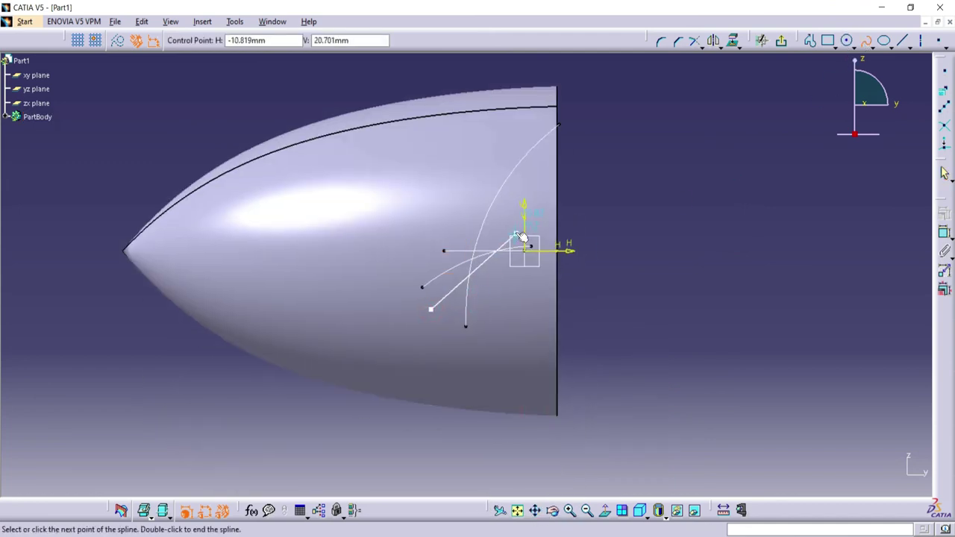
{"action": "left_click", "coordinate": [514, 233]}
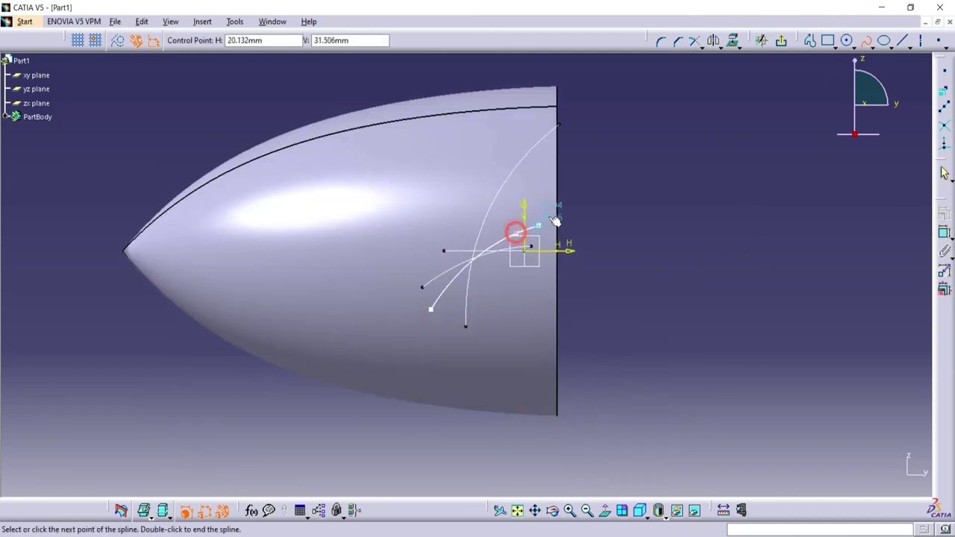
{"action": "left_click", "coordinate": [568, 164]}
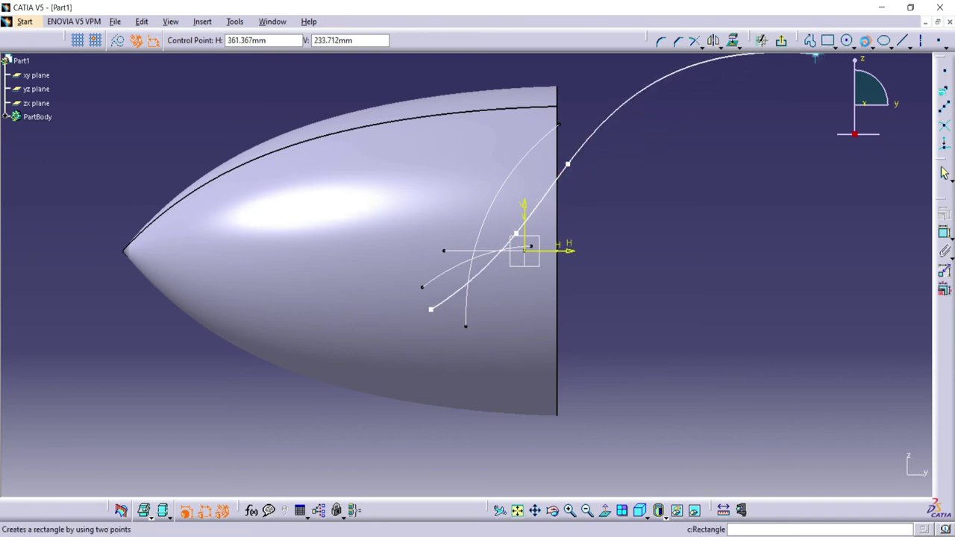
{"action": "left_click", "coordinate": [753, 166]}
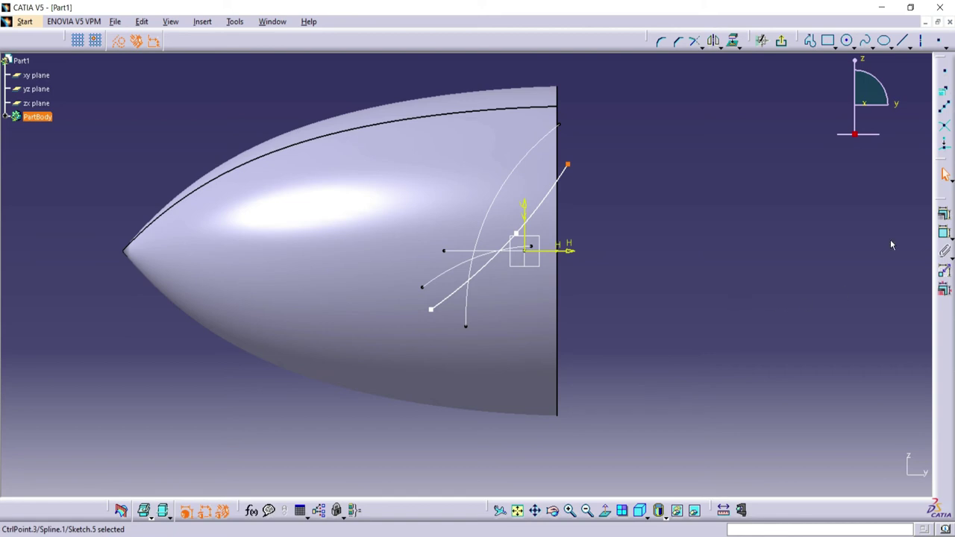
Dimension the spline's top point 45 from the V axis and 120 above the H axis.
{"action": "left_click", "coordinate": [945, 236]}
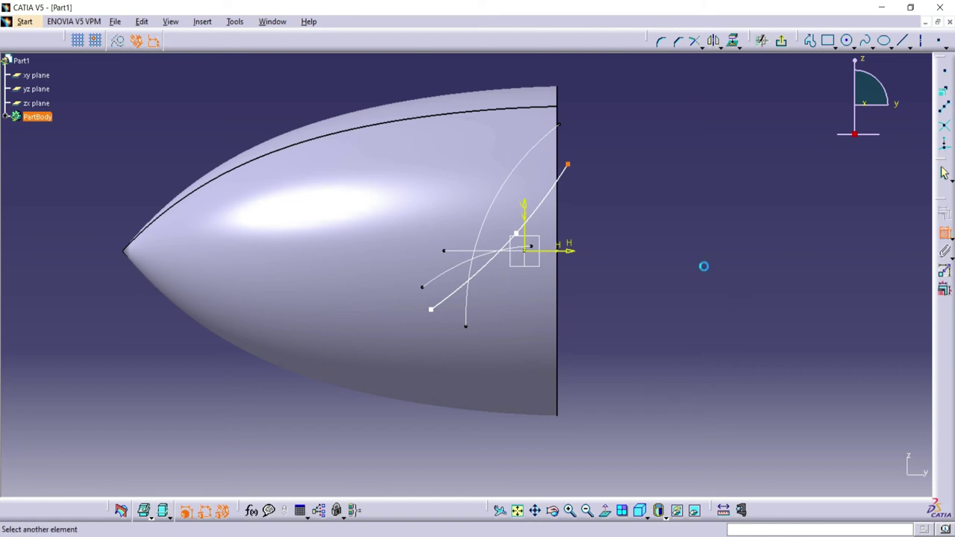
{"action": "left_click", "coordinate": [524, 216]}
{"action": "left_click", "coordinate": [717, 162]}
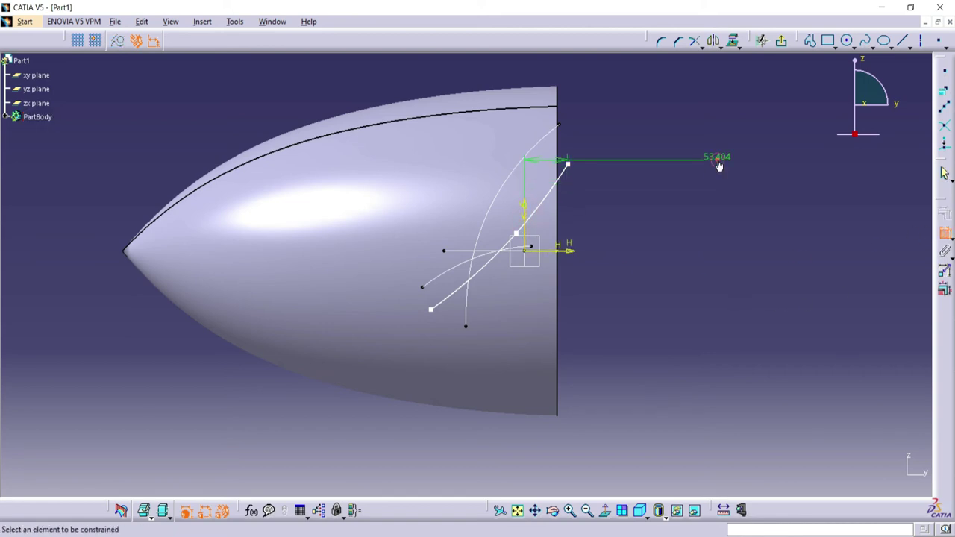
{"action": "double_click", "coordinate": [718, 164]}
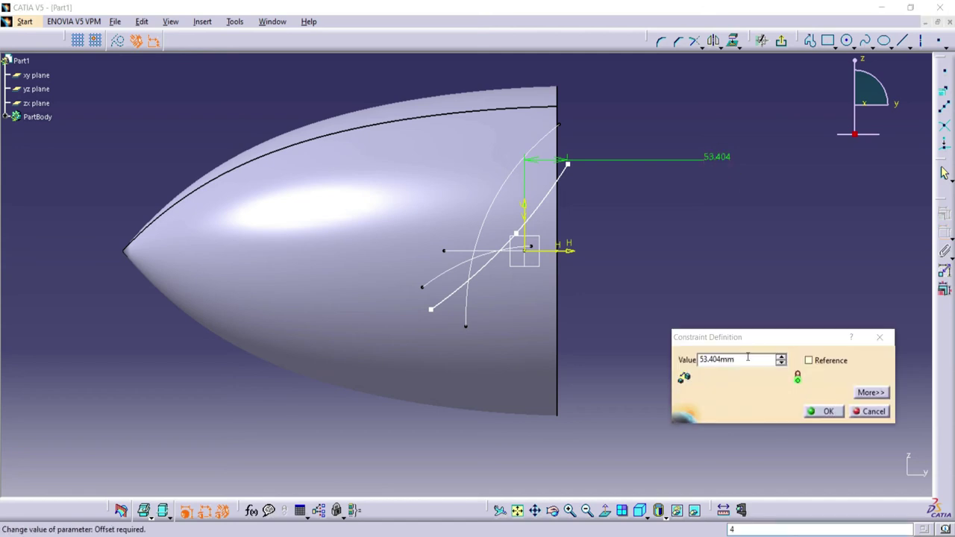
{"action": "left_click", "coordinate": [676, 365]}
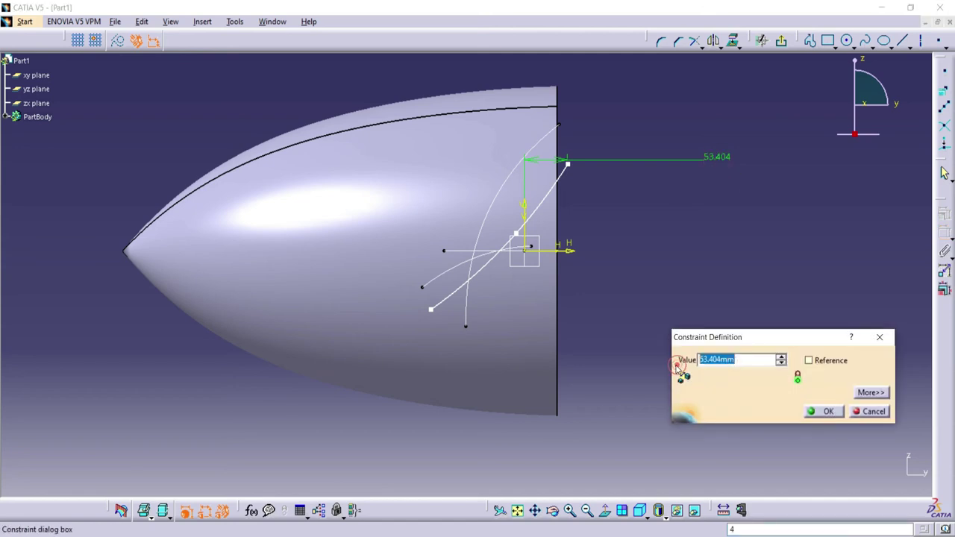
{"action": "left_click", "coordinate": [830, 412]}
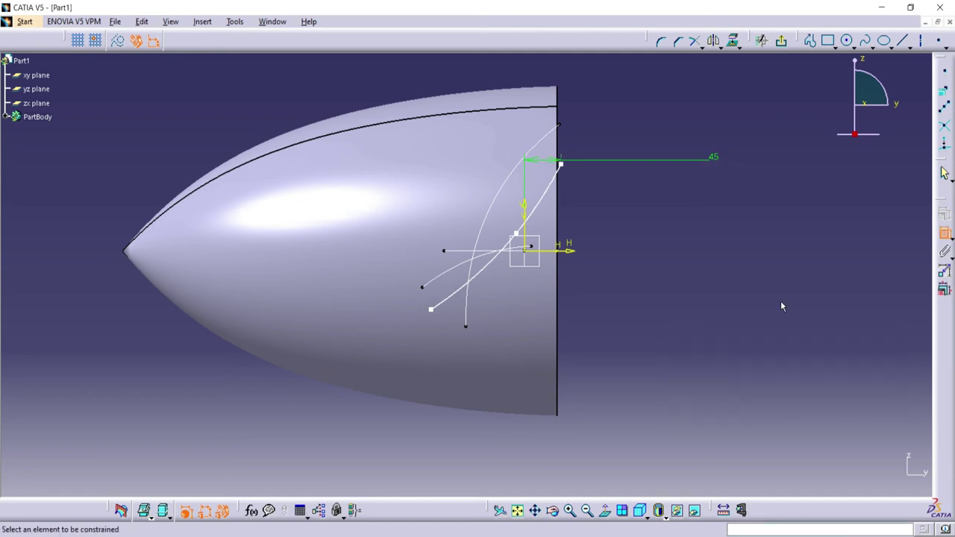
{"action": "left_click", "coordinate": [560, 163]}
{"action": "left_click", "coordinate": [569, 251]}
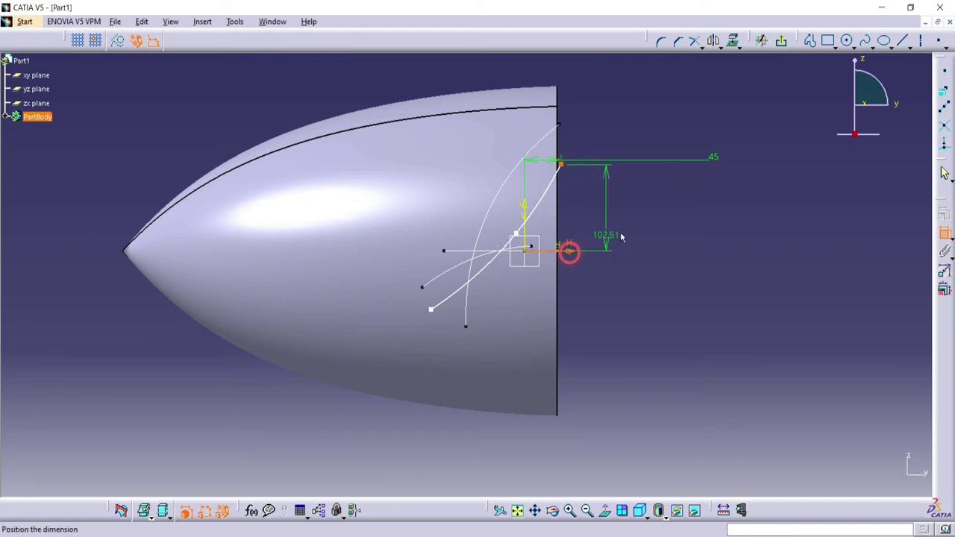
{"action": "left_click", "coordinate": [669, 223]}
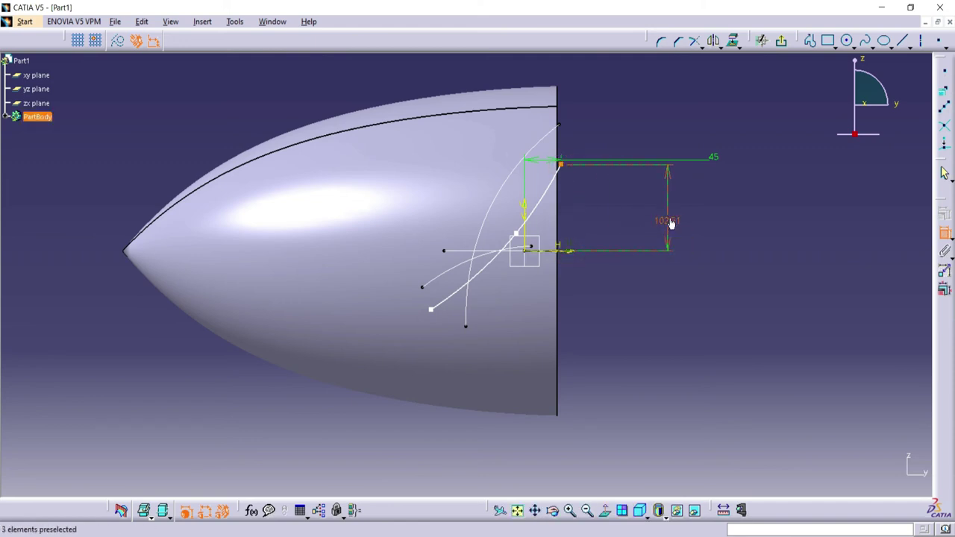
{"action": "double_click", "coordinate": [670, 222]}
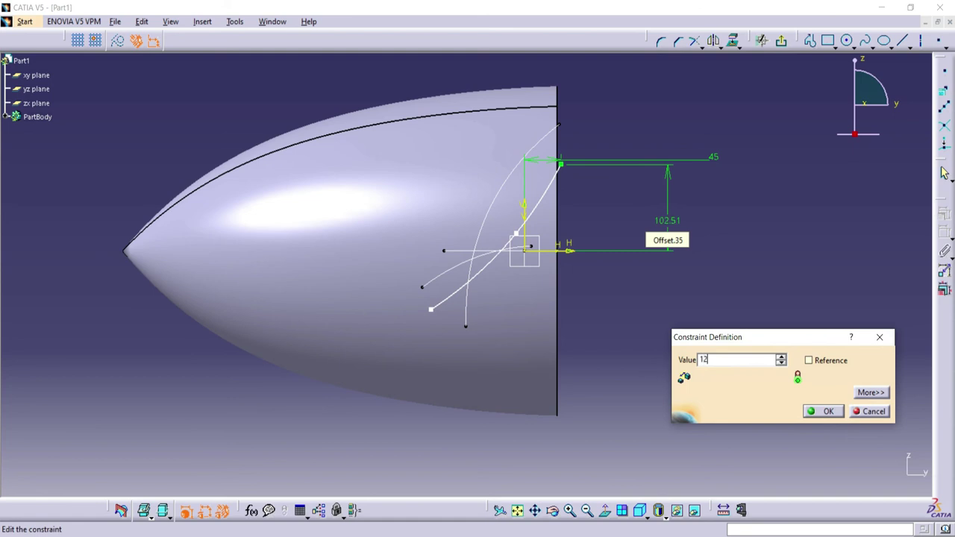
{"action": "key", "text": "Return"}
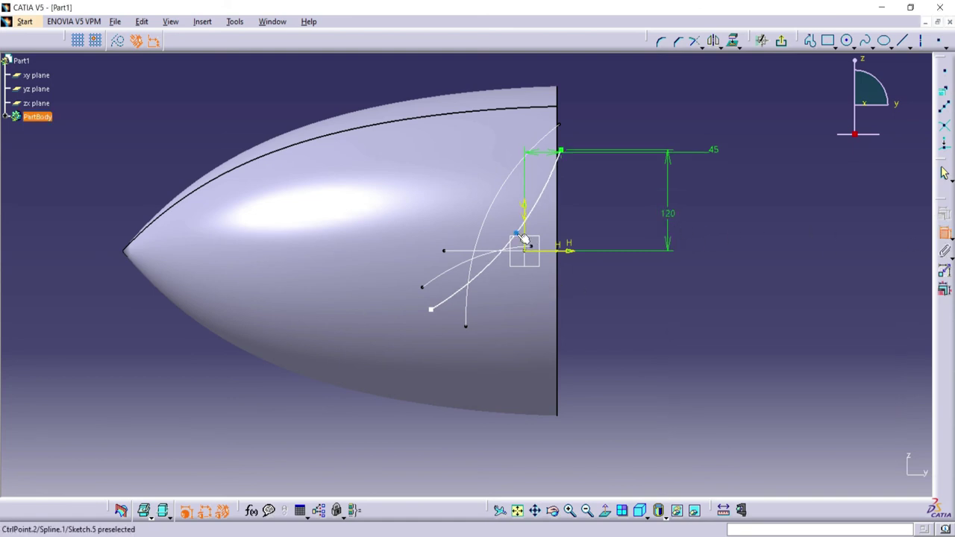
Fix the second point 26 mm from the H axis.
{"action": "left_click", "coordinate": [547, 255]}
{"action": "left_click", "coordinate": [731, 232]}
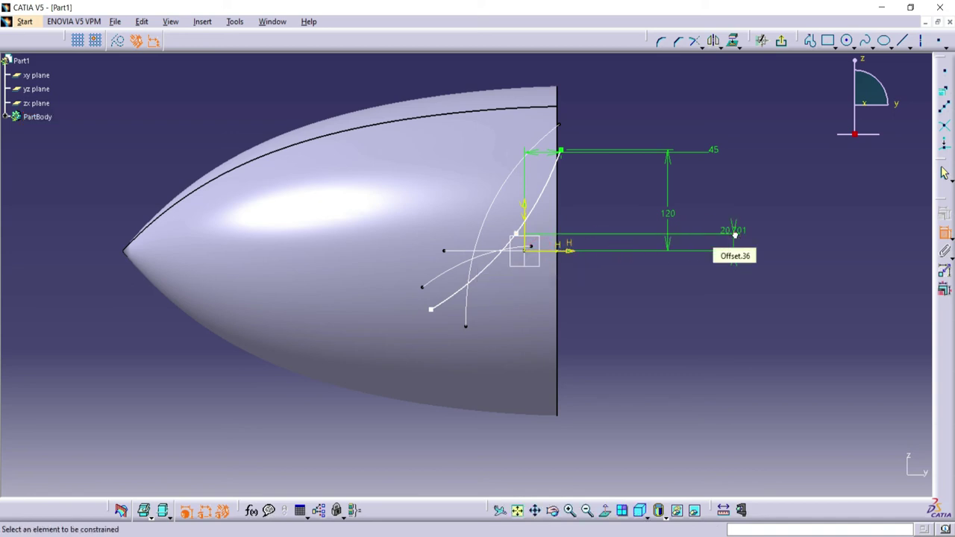
{"action": "double_click", "coordinate": [735, 235]}
{"action": "type", "text": "26"}
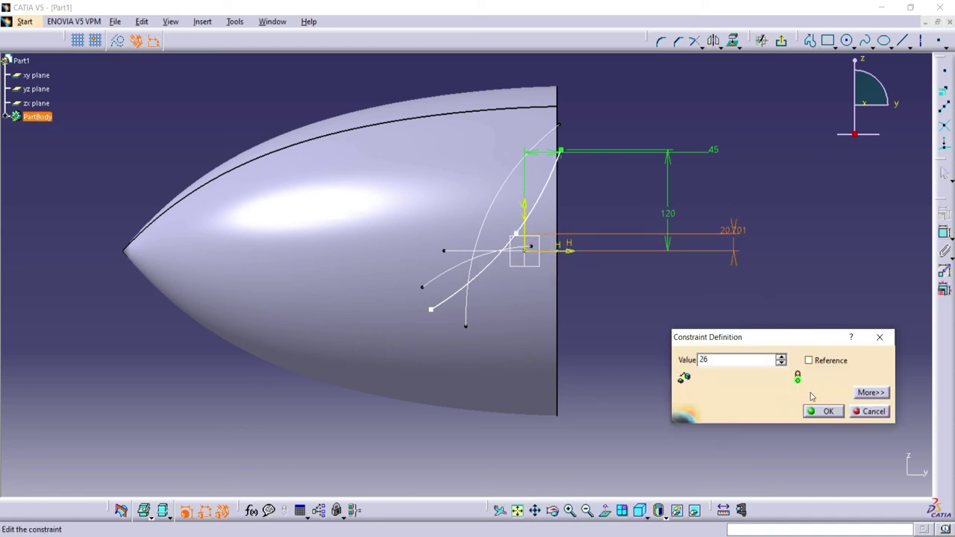
{"action": "key", "text": "Return"}
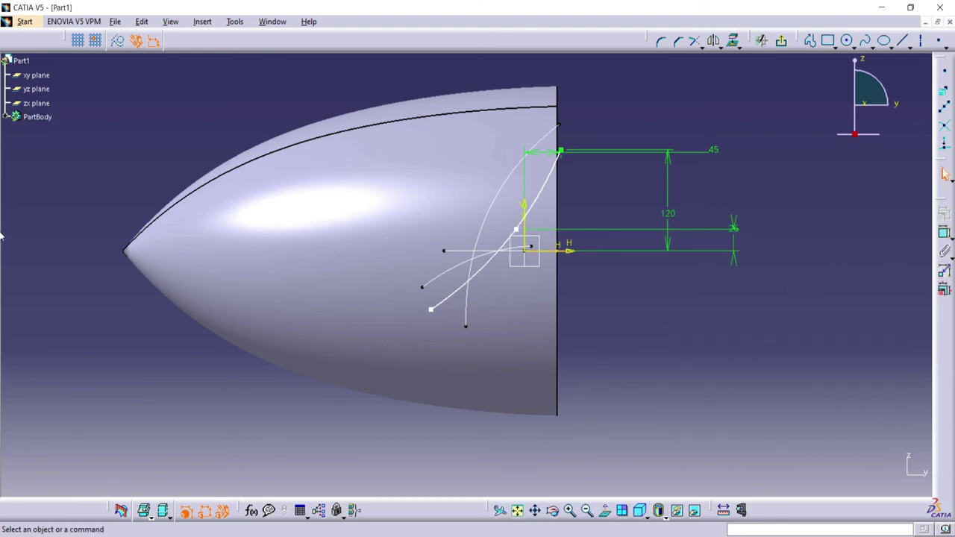
{"action": "left_click", "coordinate": [943, 231]}
{"action": "left_click", "coordinate": [516, 229]}
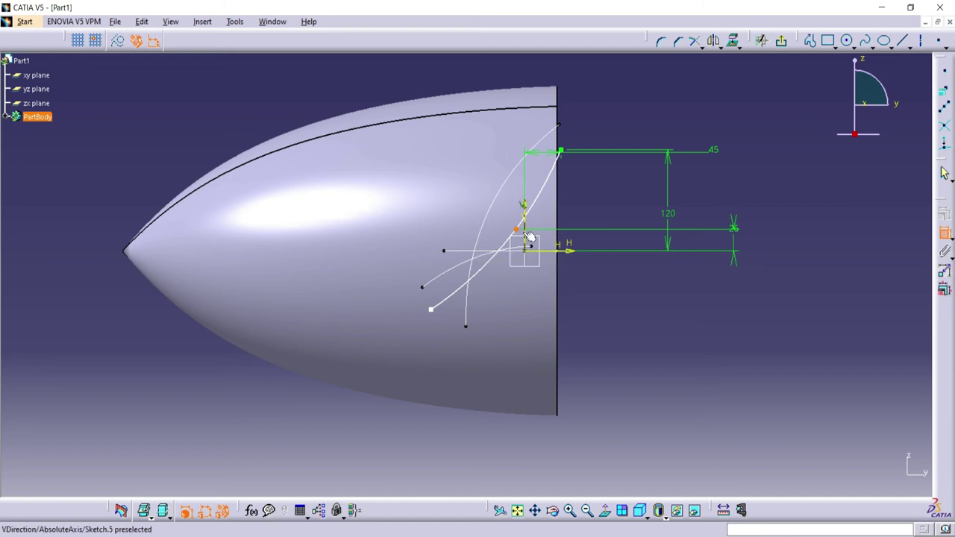
Dimension the picked sketch point 37 from the V axis.
{"action": "left_click", "coordinate": [528, 237]}
{"action": "left_click", "coordinate": [607, 74]}
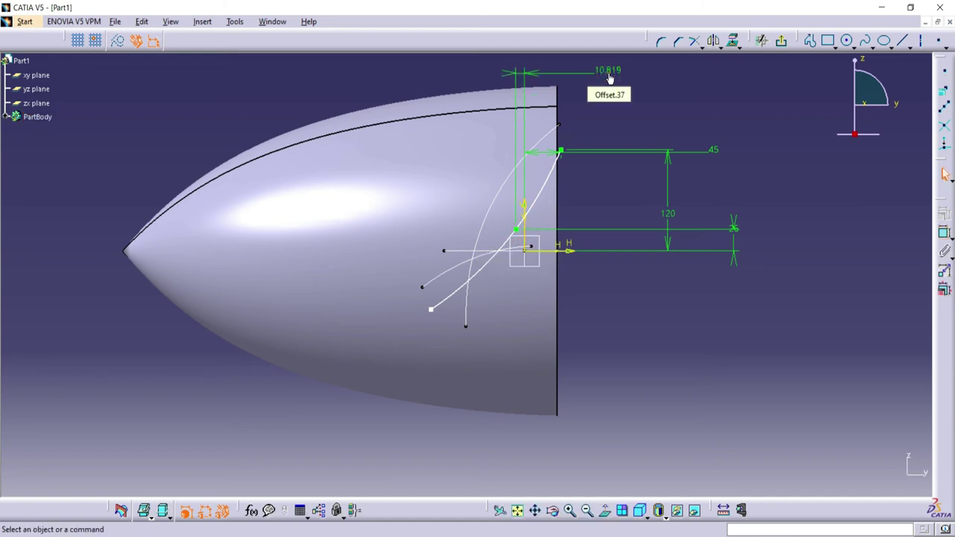
{"action": "double_click", "coordinate": [608, 73]}
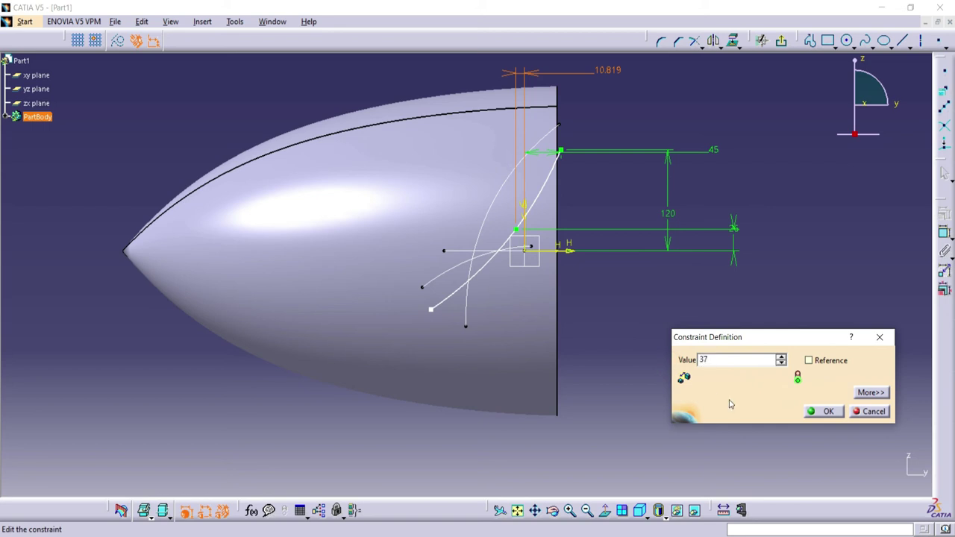
{"action": "left_click", "coordinate": [824, 411]}
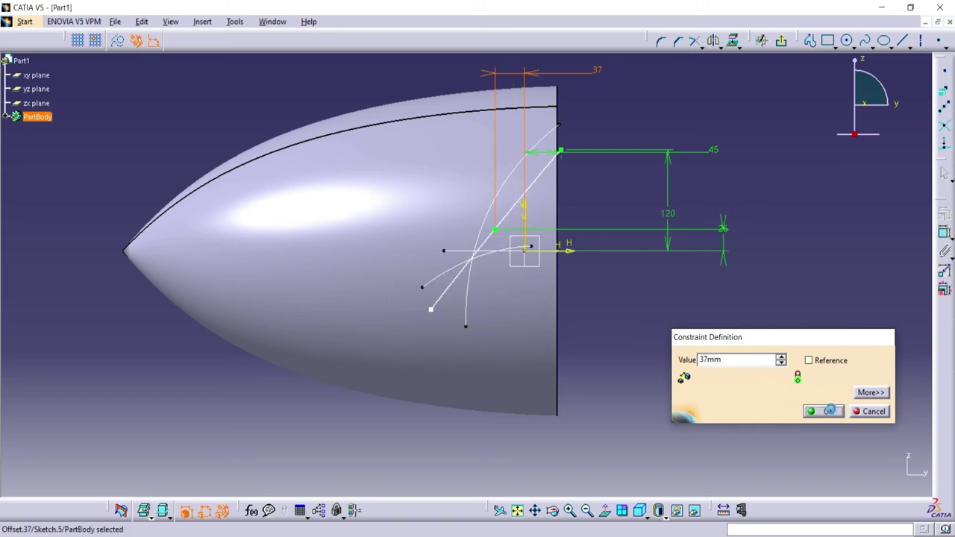
{"action": "left_click", "coordinate": [615, 363]}
Add a 185 horizontal dimension from the spline's lower control point.
{"action": "left_click", "coordinate": [430, 308]}
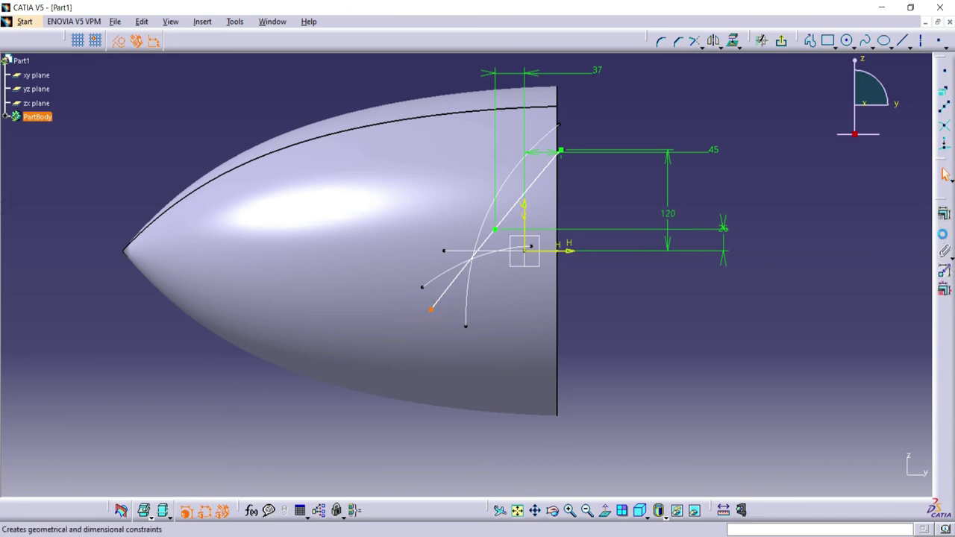
{"action": "left_click", "coordinate": [943, 232]}
{"action": "left_click", "coordinate": [524, 224]}
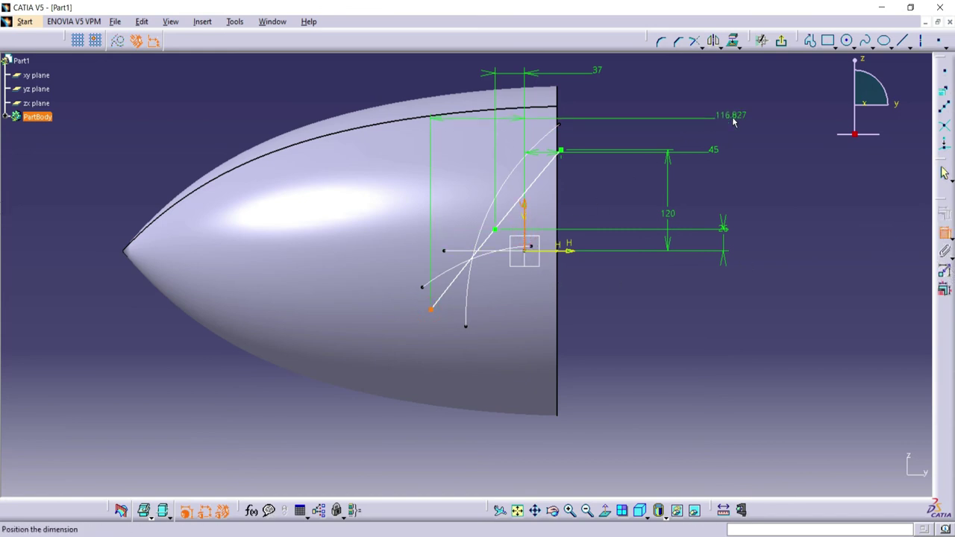
{"action": "left_click", "coordinate": [733, 121]}
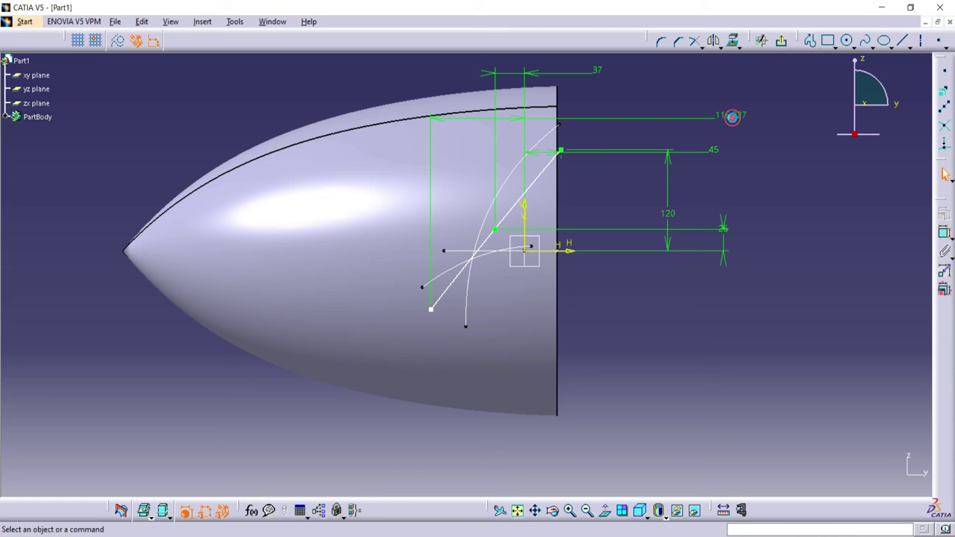
{"action": "double_click", "coordinate": [730, 116]}
{"action": "type", "text": "185"}
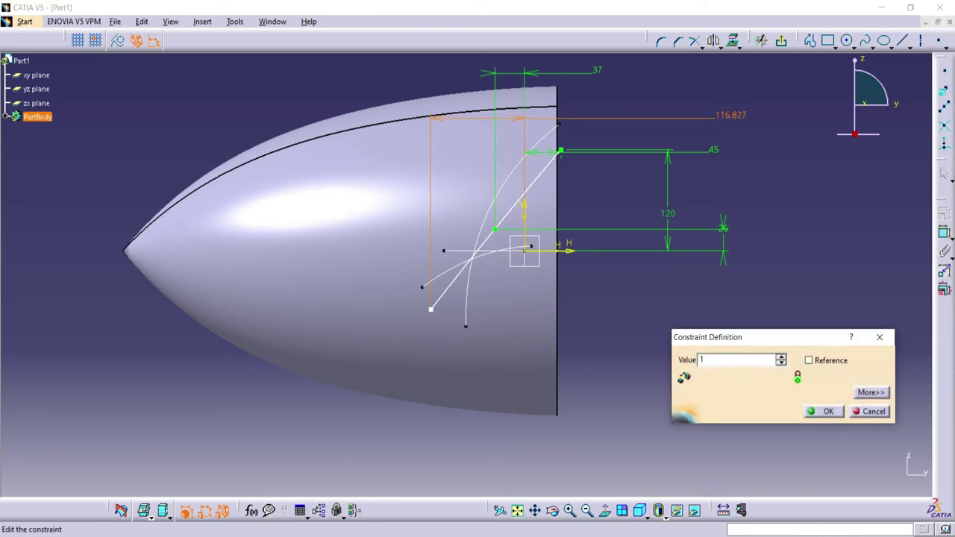
{"action": "left_click", "coordinate": [841, 417]}
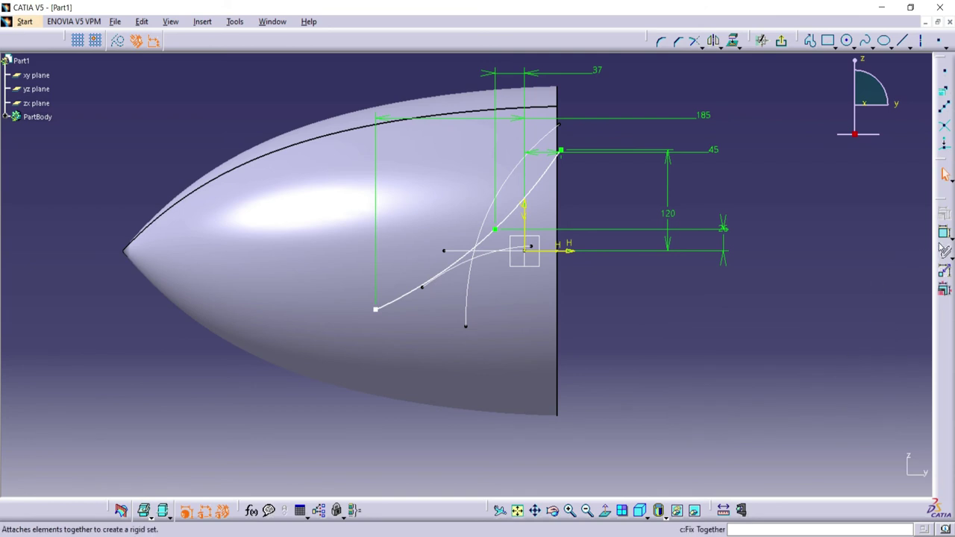
Set the spline's lower endpoint 60 mm from the H axis.
{"action": "left_click", "coordinate": [944, 233]}
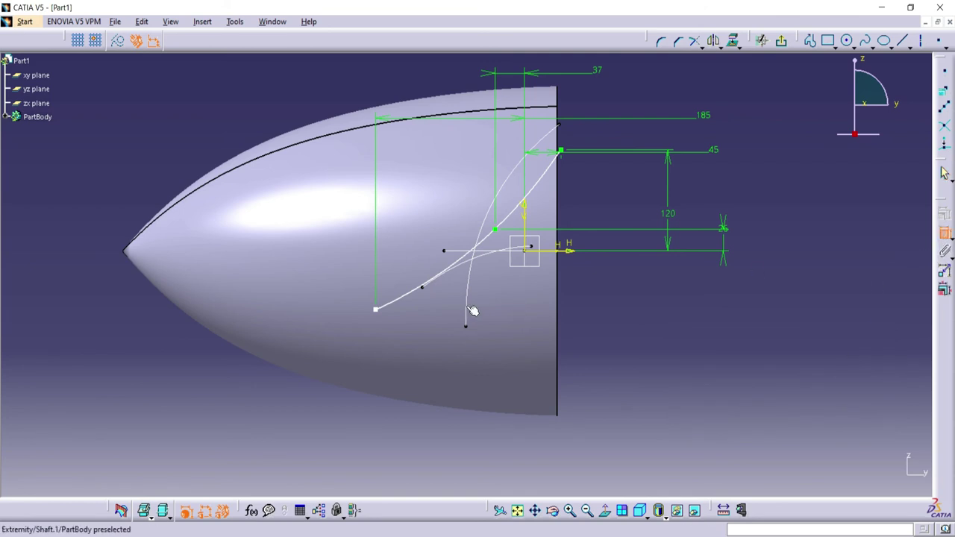
{"action": "left_click", "coordinate": [377, 310]}
{"action": "left_click", "coordinate": [561, 250]}
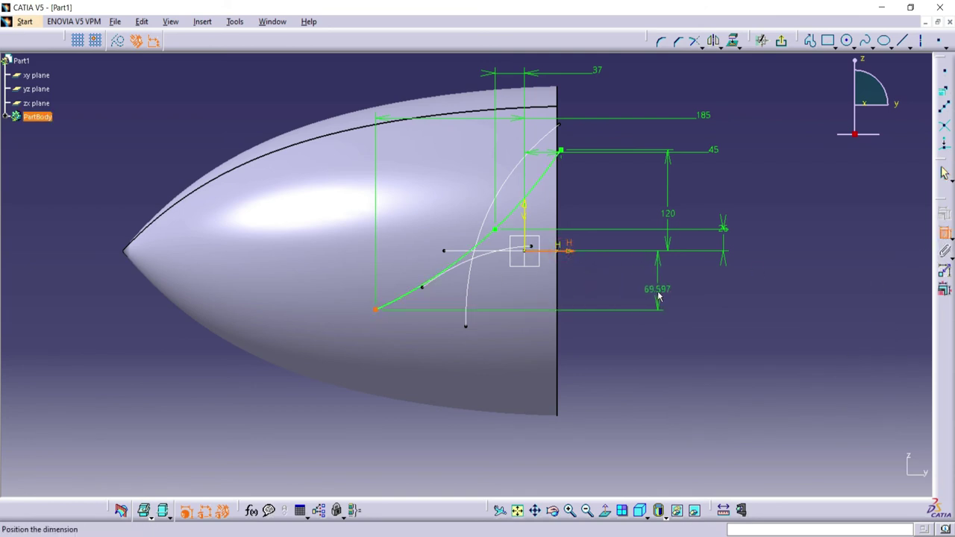
{"action": "left_click", "coordinate": [659, 297]}
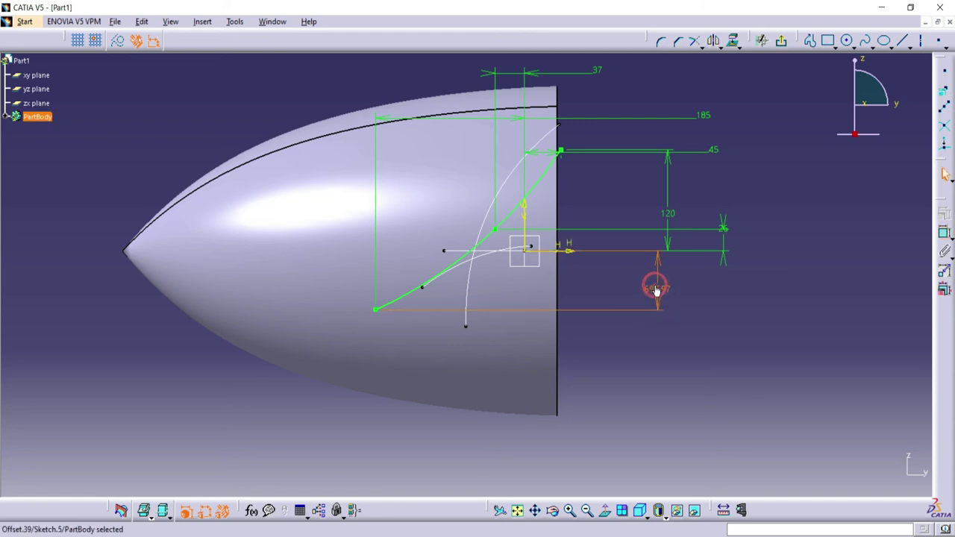
{"action": "double_click", "coordinate": [655, 289]}
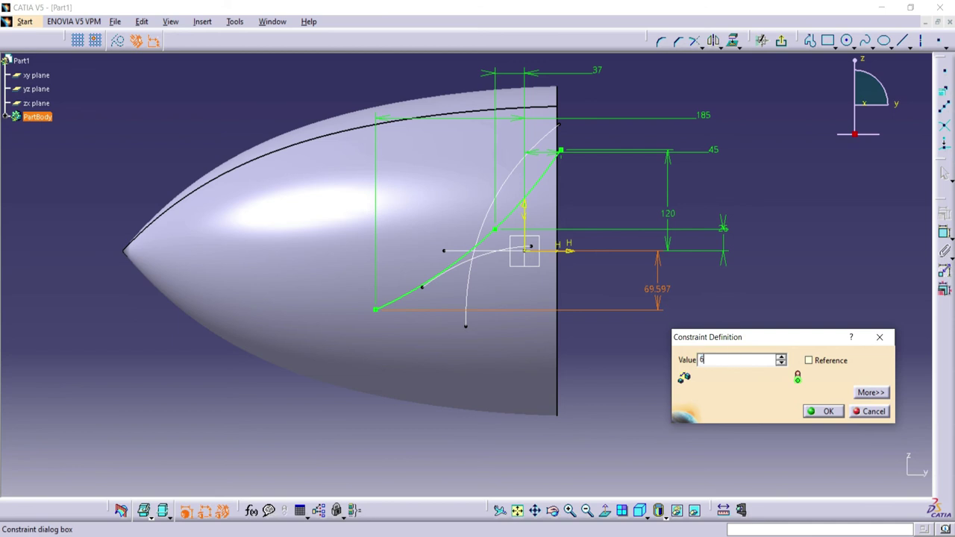
{"action": "left_click", "coordinate": [817, 411]}
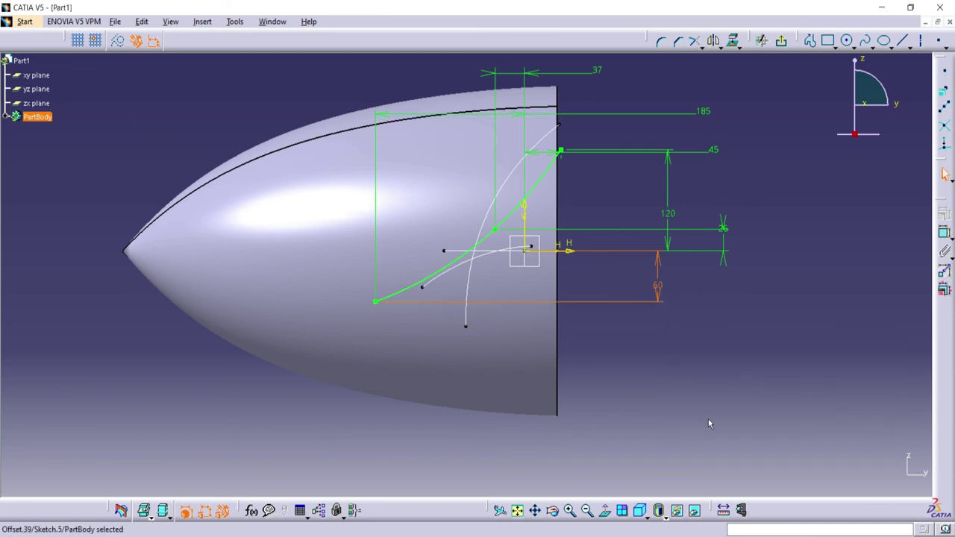
Exit the sketch, orbit to view the sections in 3D, and switch to Generative Shape Design.
{"action": "left_click", "coordinate": [783, 43]}
{"action": "left_click", "coordinate": [385, 510]}
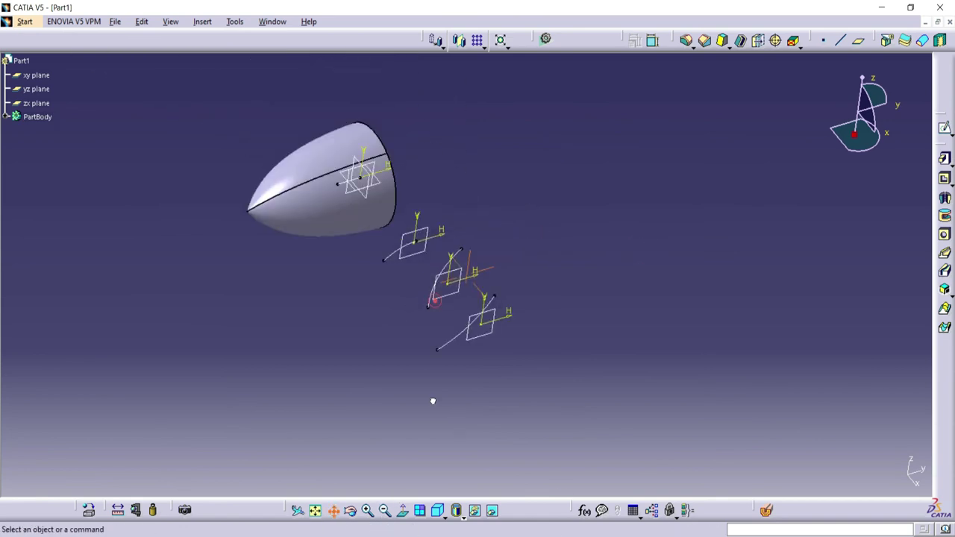
{"action": "middle_click_drag", "start_coordinate": [432, 402], "coordinate": [697, 199]}
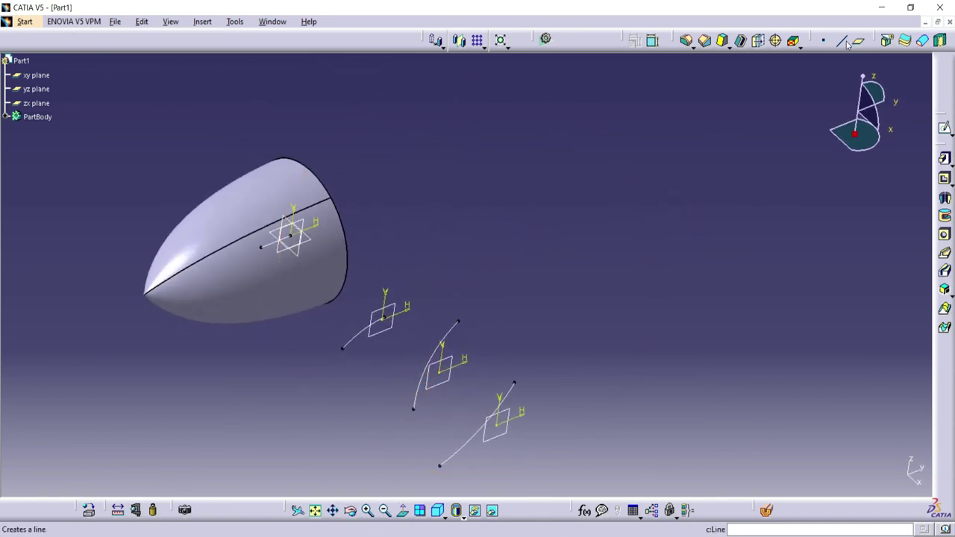
{"action": "left_click", "coordinate": [25, 22]}
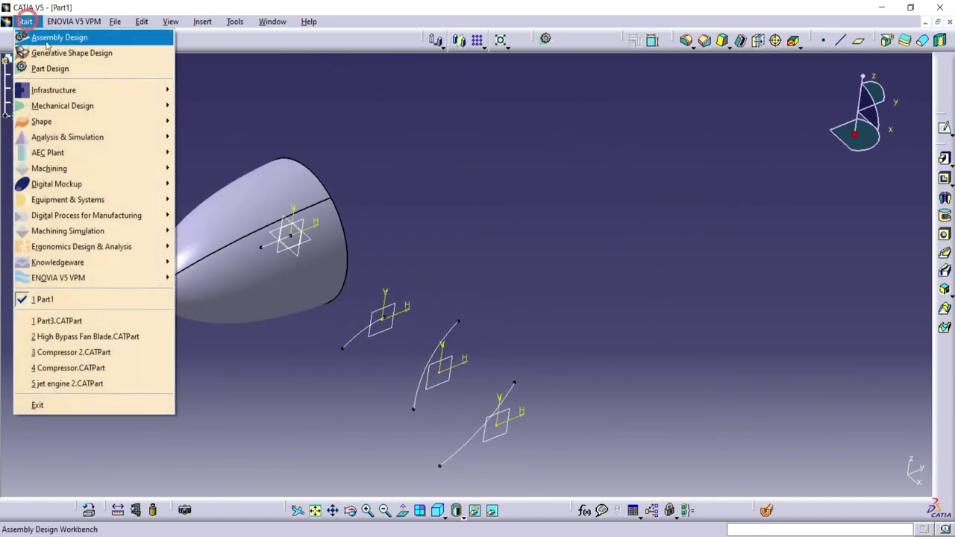
{"action": "left_click", "coordinate": [47, 50]}
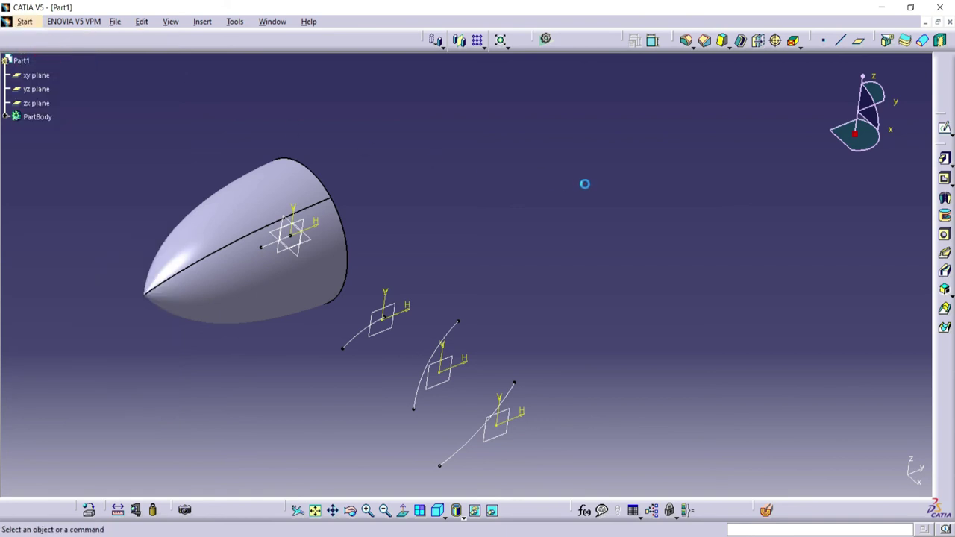
Create the first guide spline through the hub sketch vertex and each section's end.
{"action": "left_click", "coordinate": [690, 42]}
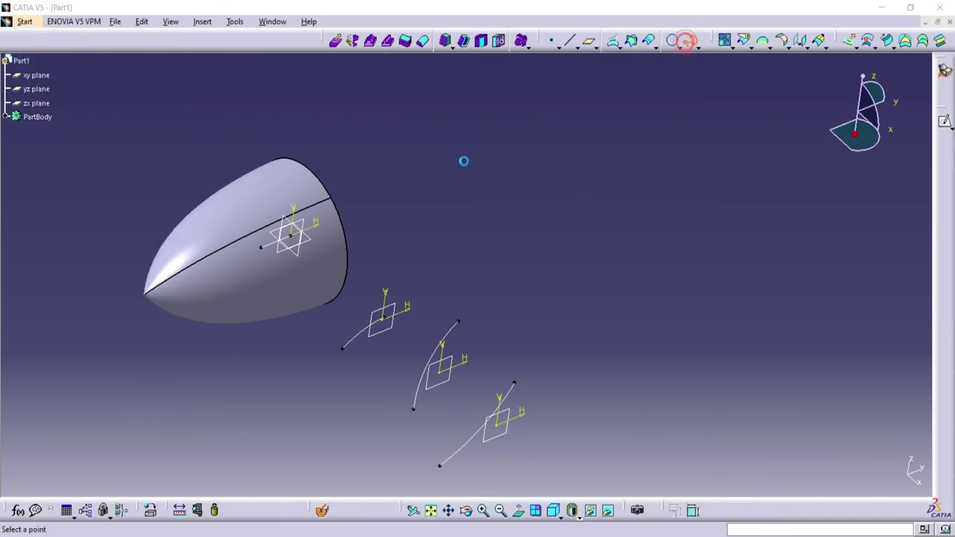
{"action": "left_click", "coordinate": [273, 247]}
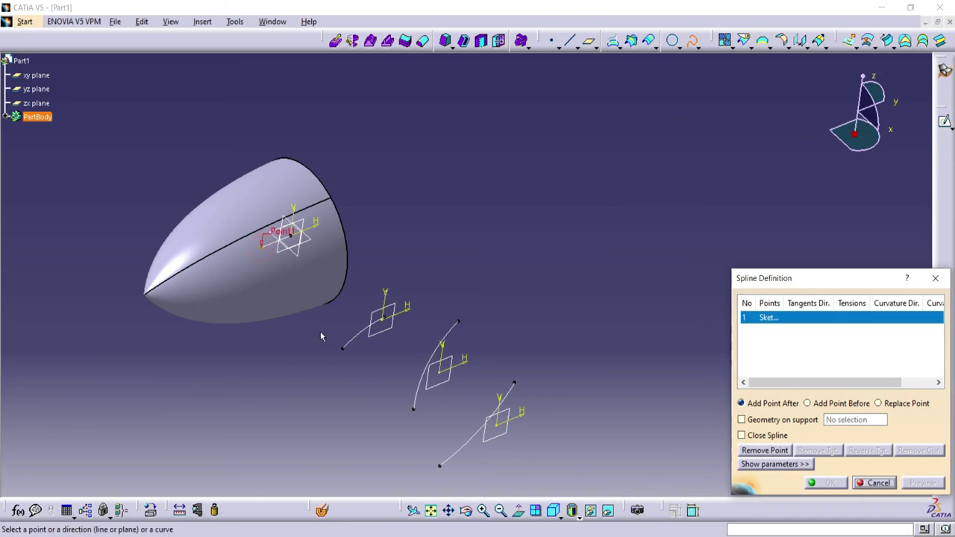
{"action": "left_click", "coordinate": [344, 350]}
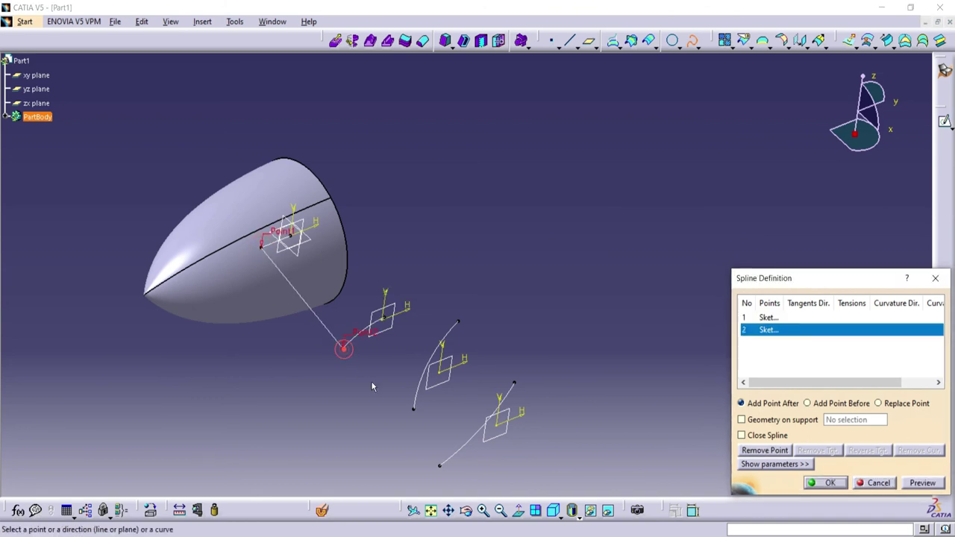
{"action": "left_click", "coordinate": [415, 410]}
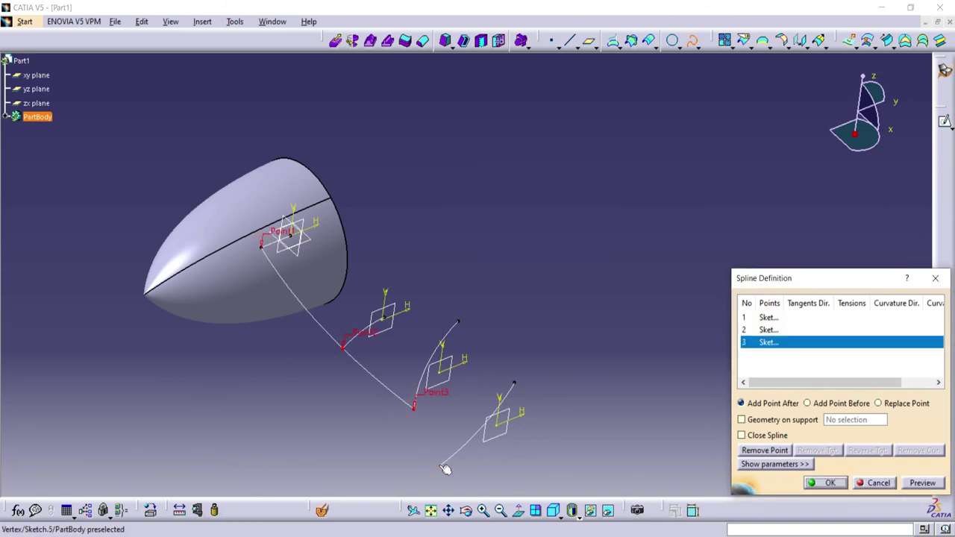
{"action": "left_click", "coordinate": [443, 467]}
{"action": "left_click", "coordinate": [830, 483]}
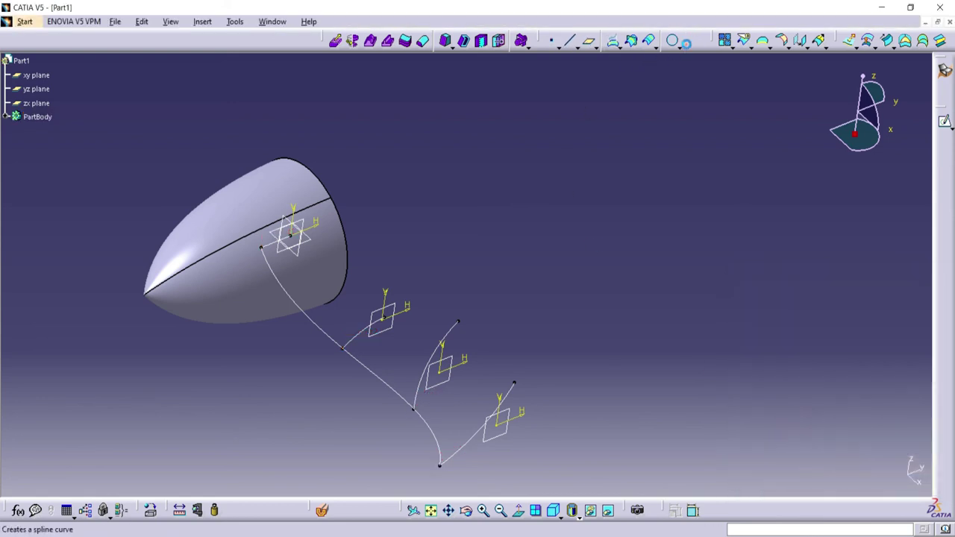
Create the second guide spline from the hub sketch origin through the other section vertices.
{"action": "left_click", "coordinate": [680, 42]}
{"action": "left_click", "coordinate": [291, 234]}
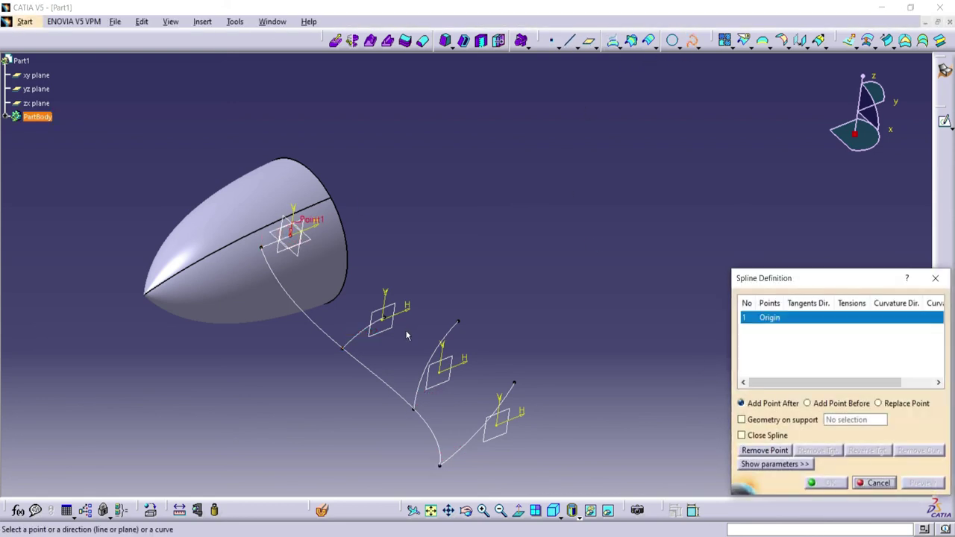
{"action": "left_click", "coordinate": [387, 319]}
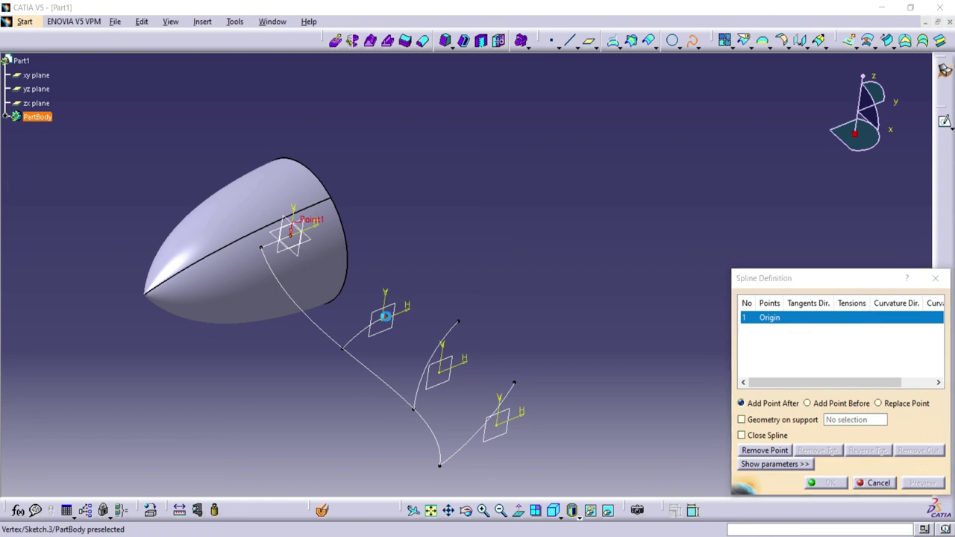
{"action": "left_click", "coordinate": [459, 324]}
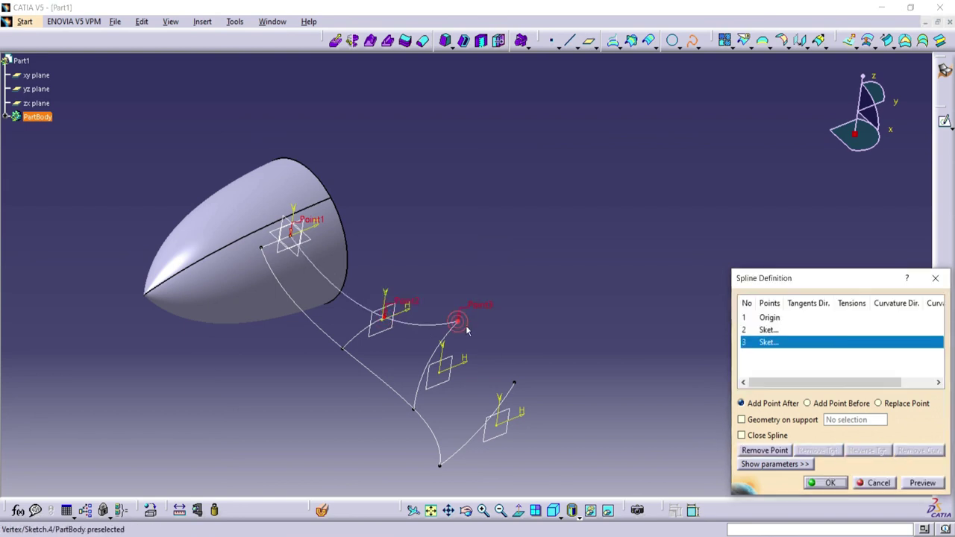
{"action": "left_click", "coordinate": [515, 382]}
{"action": "left_click", "coordinate": [827, 483]}
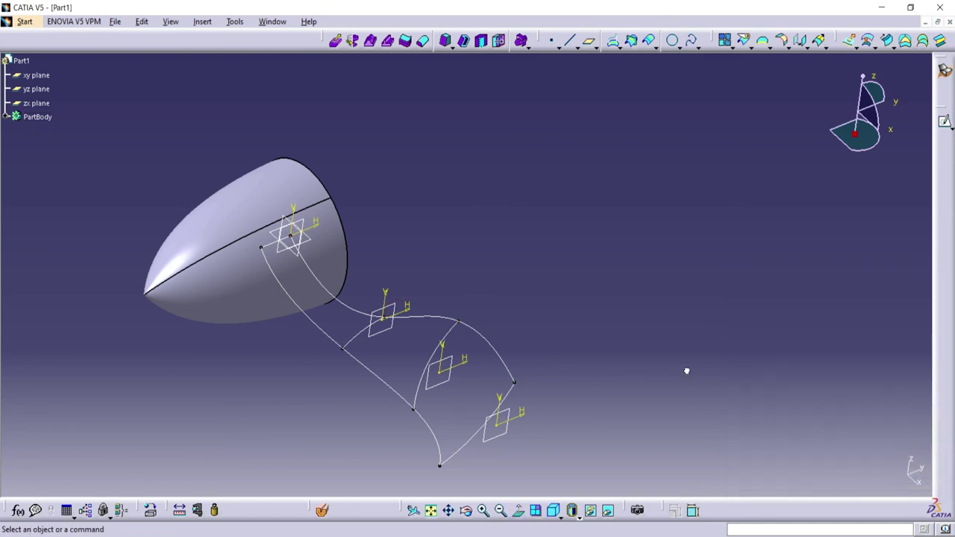
{"action": "left_click", "coordinate": [499, 510]}
Start a multi-sections surface through Sketch.2, Sketch.3, Sketch.4 and Sketch.5 and preview it.
{"action": "left_click", "coordinate": [500, 509]}
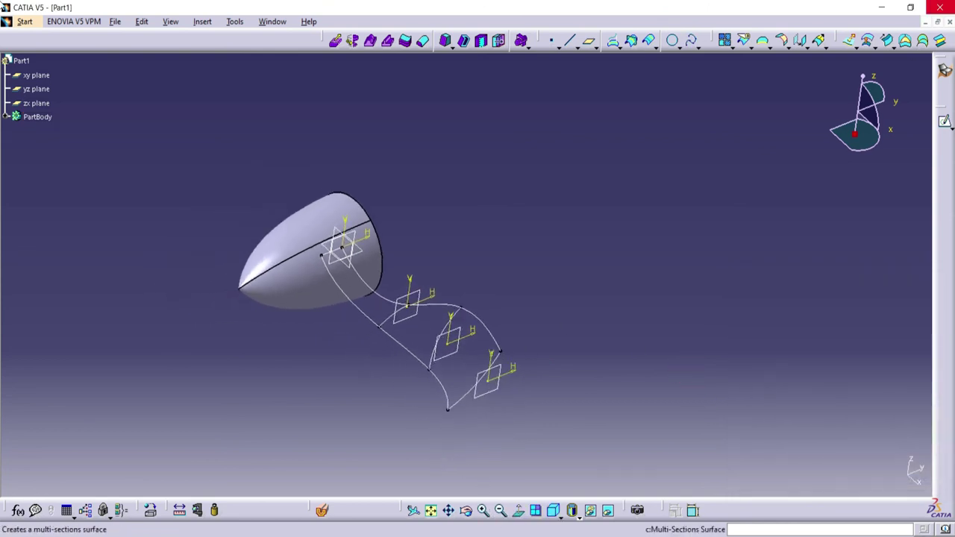
{"action": "left_click", "coordinate": [924, 41]}
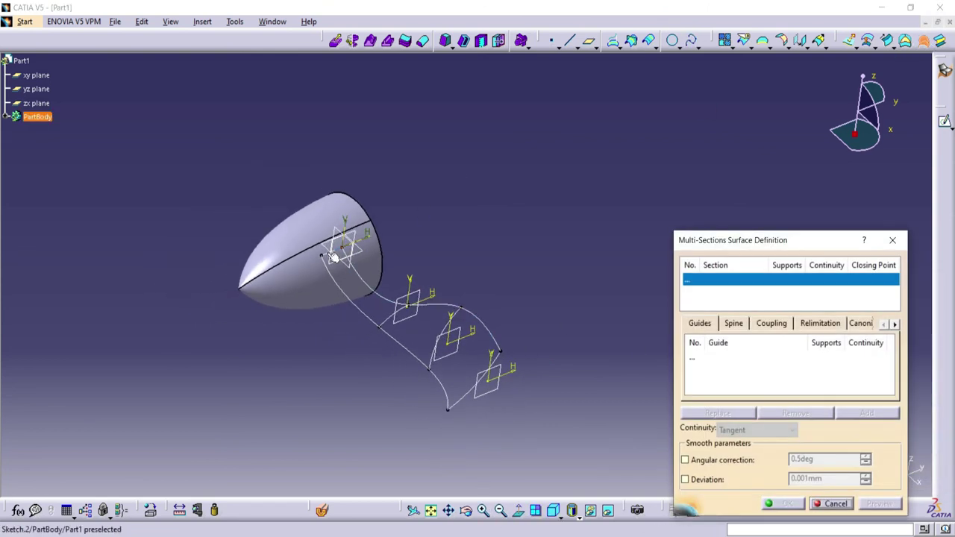
{"action": "left_click", "coordinate": [340, 250]}
{"action": "left_click", "coordinate": [396, 323]}
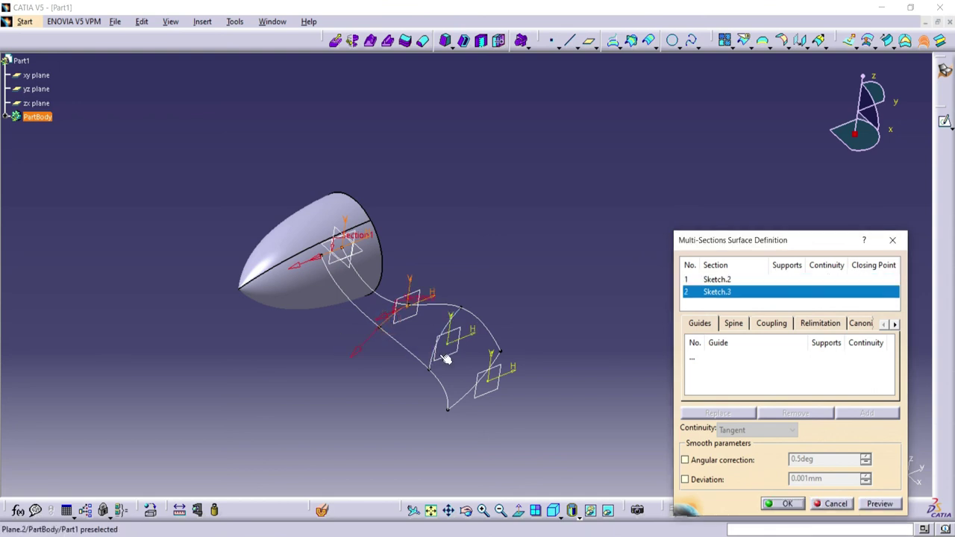
{"action": "left_click", "coordinate": [438, 366]}
{"action": "left_click", "coordinate": [468, 399]}
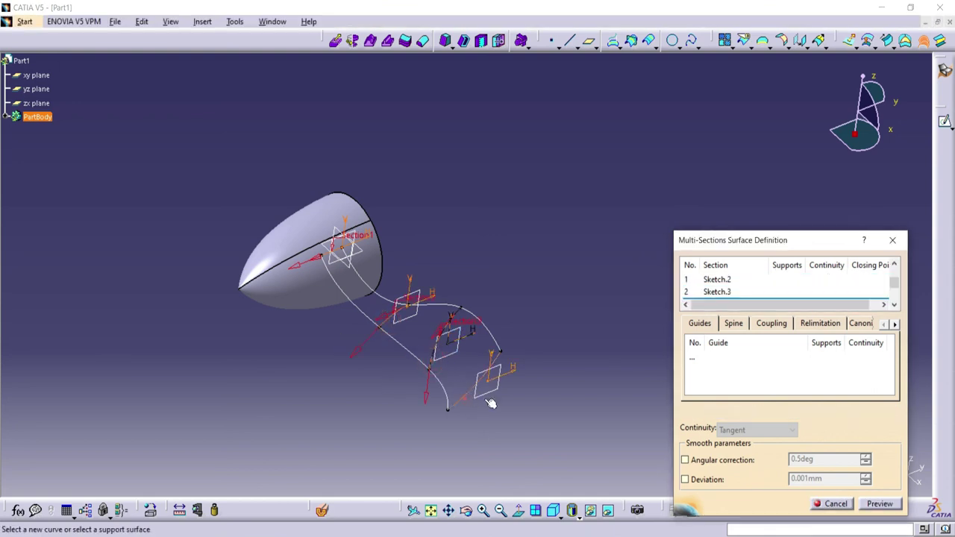
{"action": "left_click", "coordinate": [880, 504]}
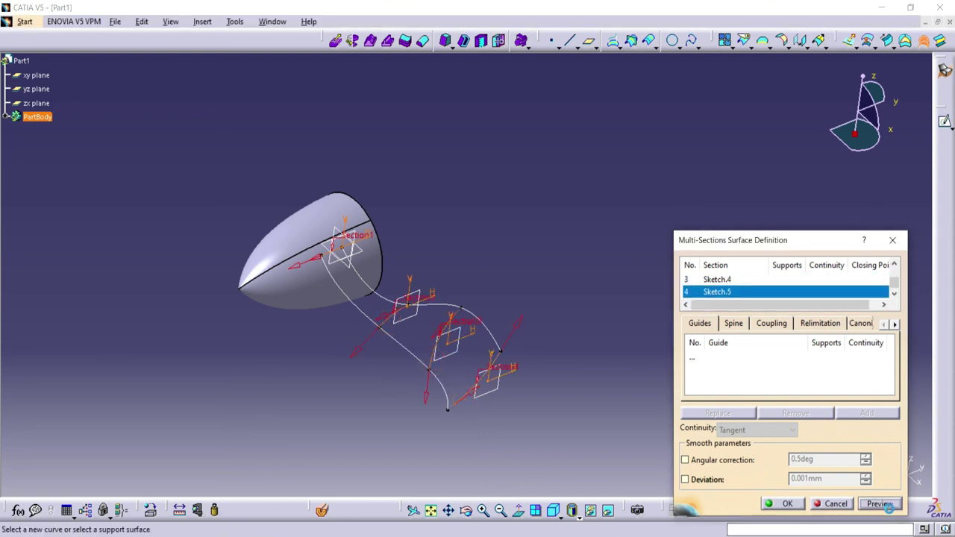
Add Spline.1 and Spline.2 as guides and create the blade surface.
{"action": "left_click", "coordinate": [792, 365]}
{"action": "left_click", "coordinate": [442, 381]}
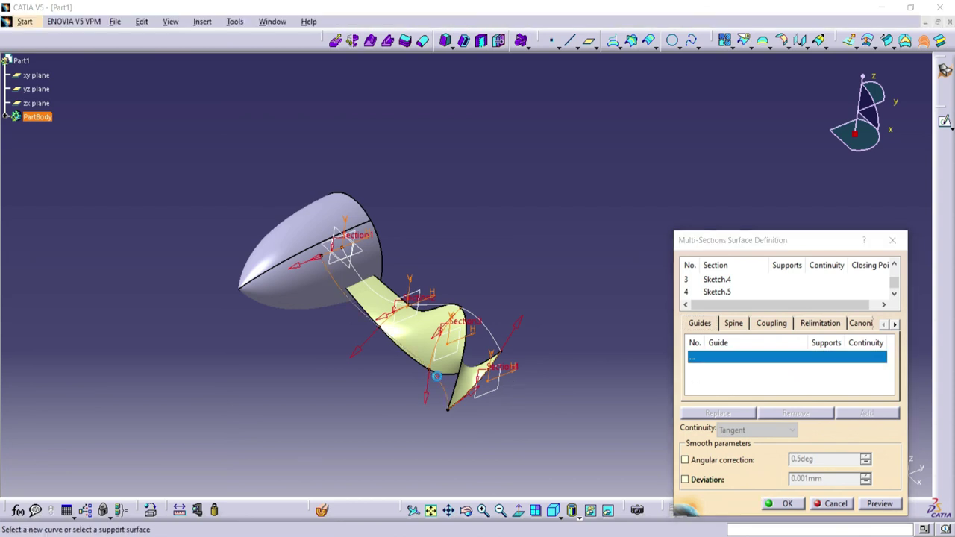
{"action": "left_click", "coordinate": [485, 322]}
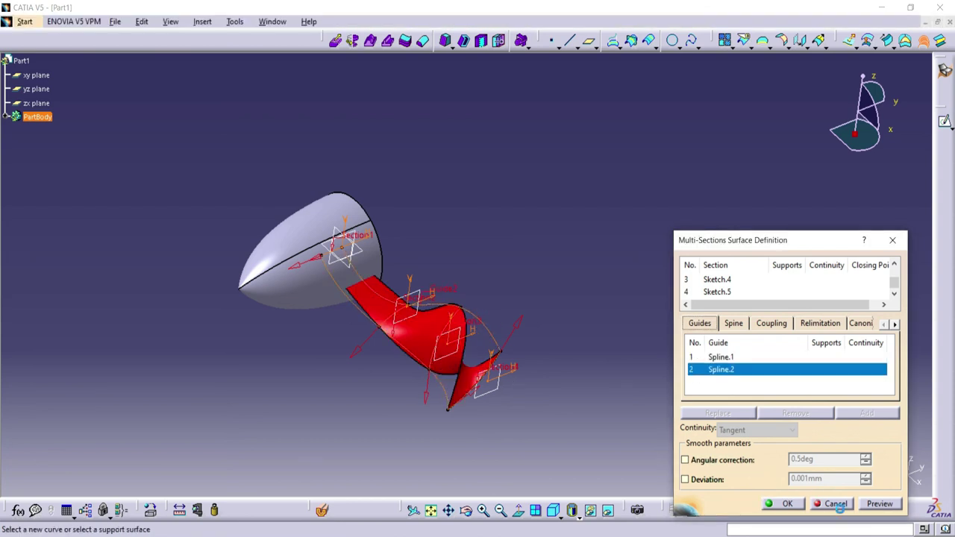
{"action": "left_click", "coordinate": [881, 504]}
{"action": "left_click", "coordinate": [785, 504]}
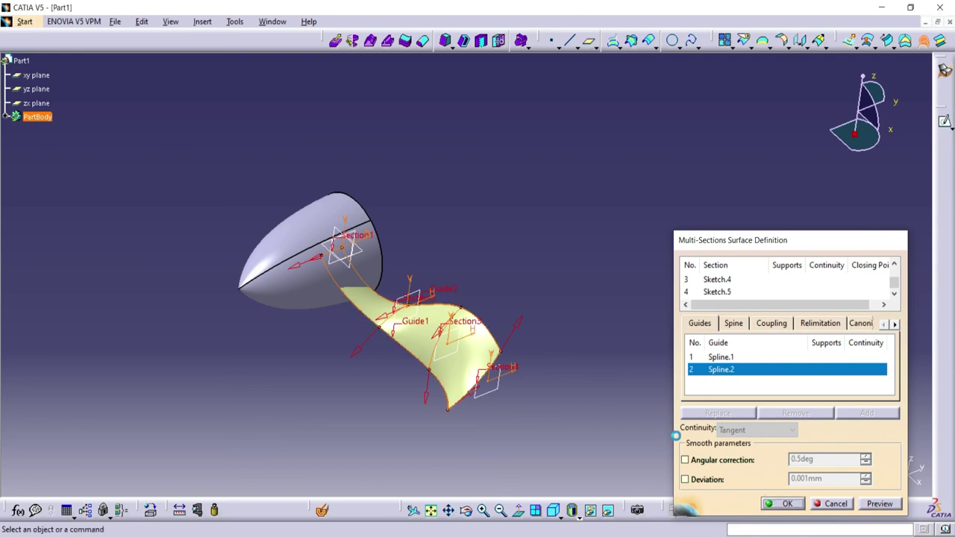
{"action": "middle_click_drag", "start_coordinate": [522, 336], "coordinate": [366, 328]}
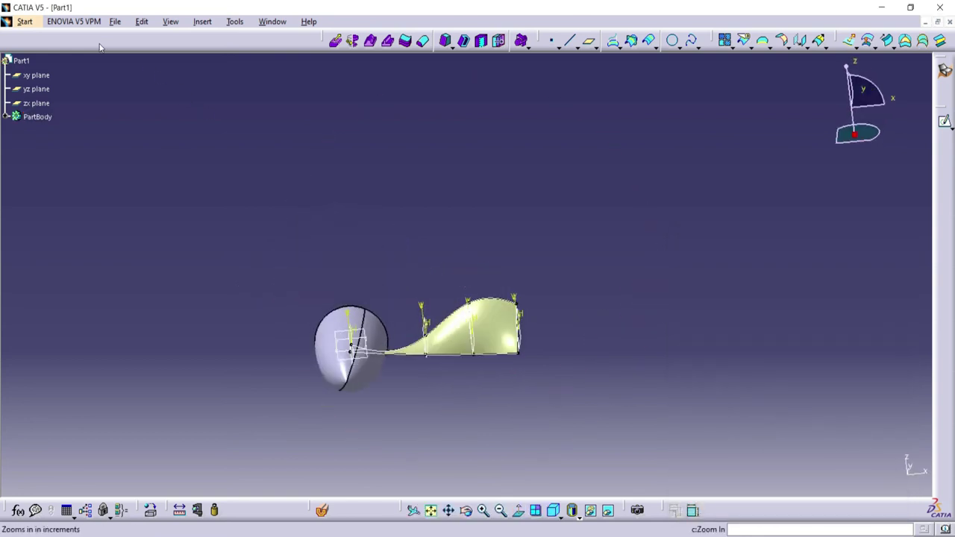
In Part Design, thicken the blade surface into a solid with 1mm offsets.
{"action": "left_click", "coordinate": [25, 22]}
{"action": "left_click", "coordinate": [50, 69]}
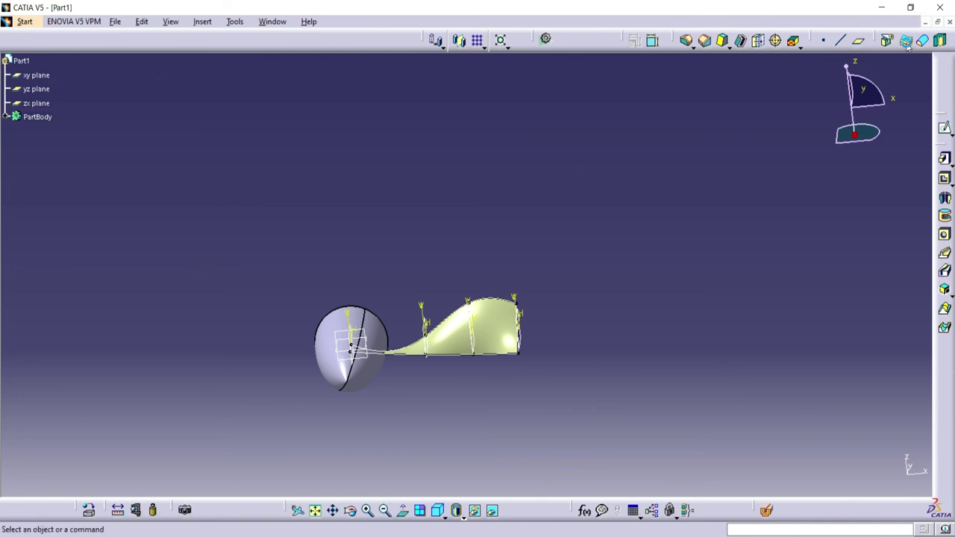
{"action": "left_click", "coordinate": [904, 39]}
{"action": "left_click", "coordinate": [499, 337]}
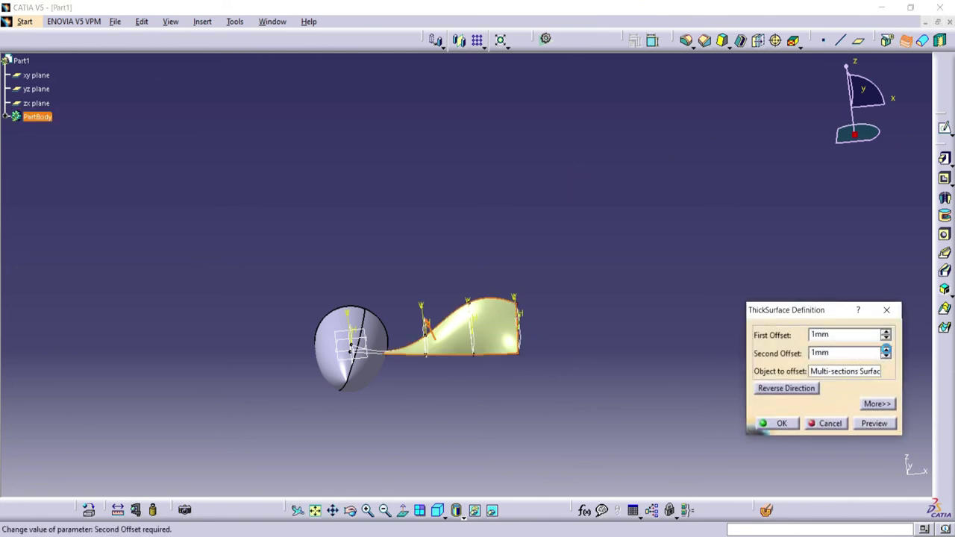
{"action": "left_click", "coordinate": [780, 423]}
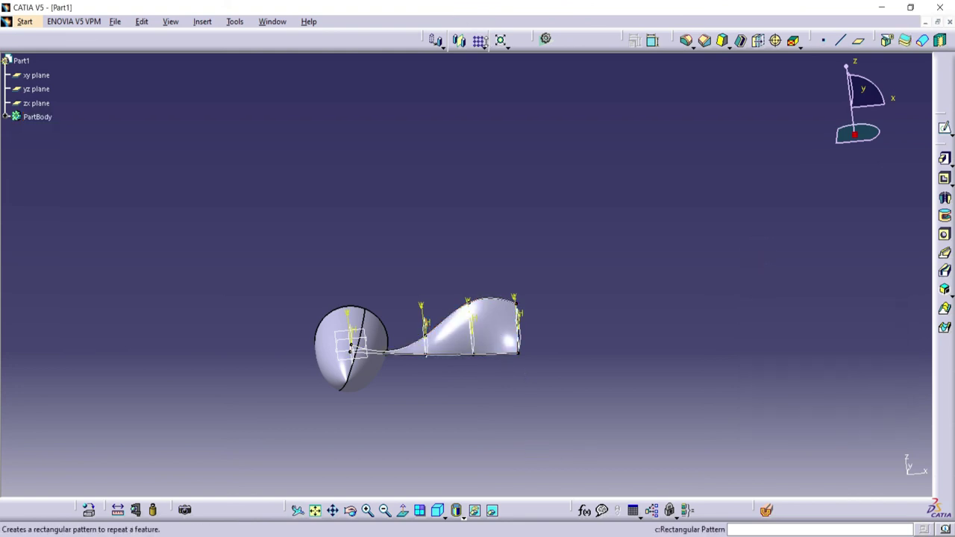
{"action": "left_click", "coordinate": [482, 46]}
Circular-pattern ThickSurface.1 about the zx plane into 30 instances at 12deg spacing.
{"action": "left_click", "coordinate": [500, 82]}
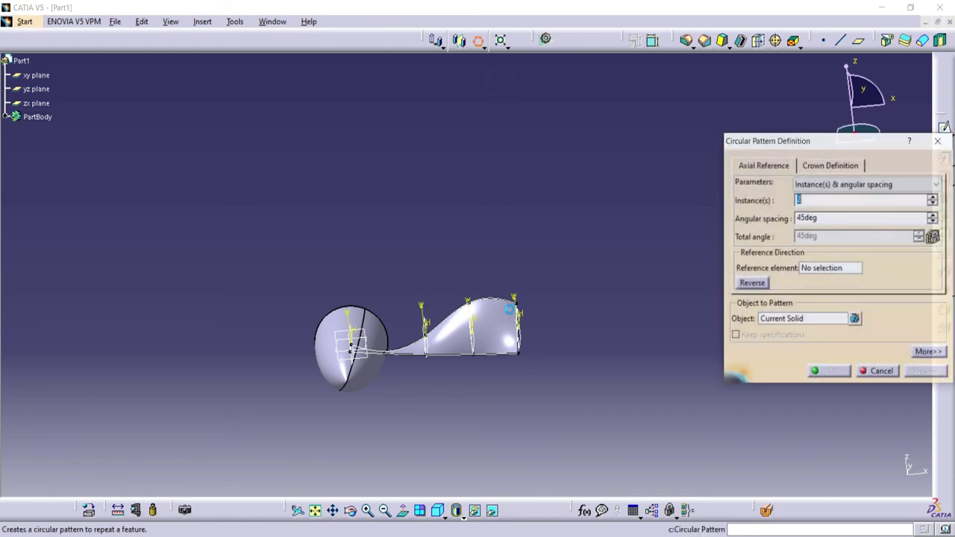
{"action": "left_click", "coordinate": [768, 322]}
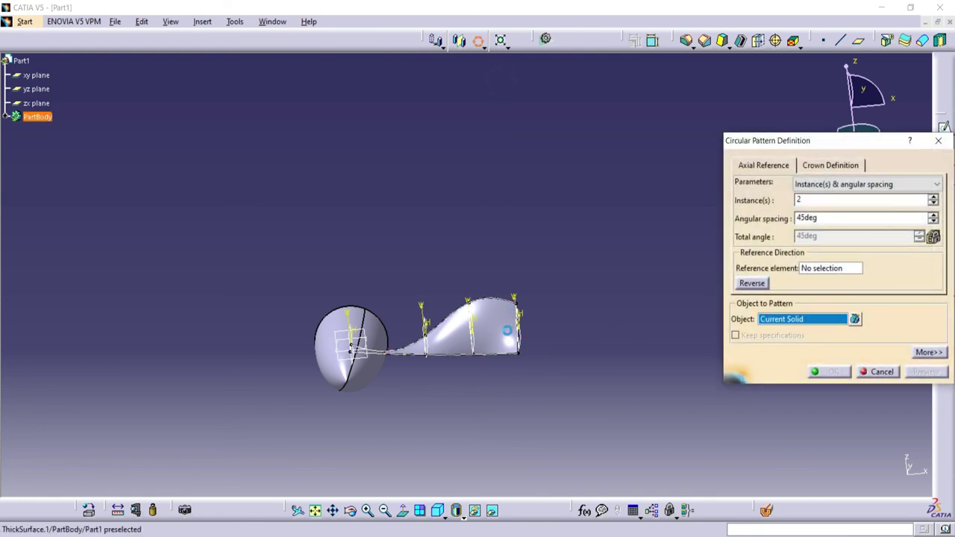
{"action": "left_click", "coordinate": [507, 333]}
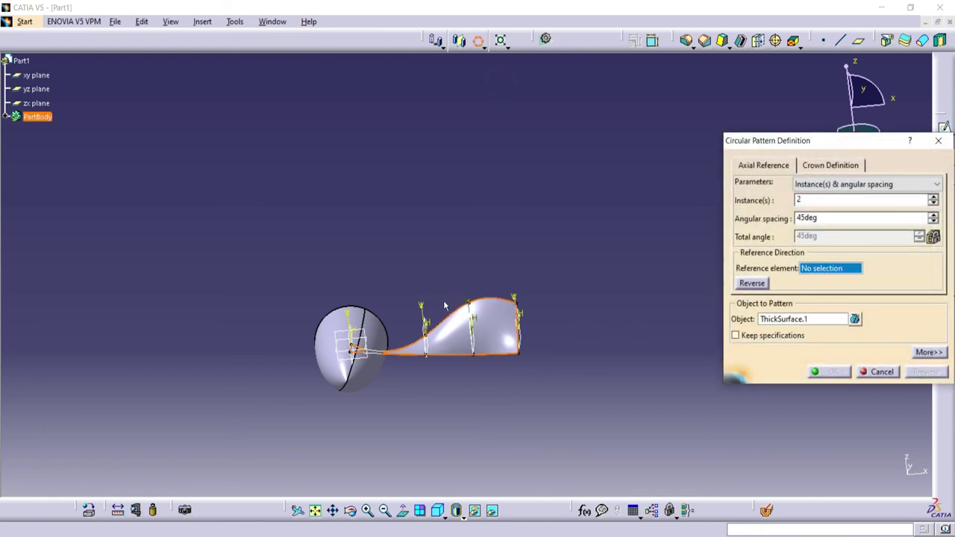
{"action": "left_click", "coordinate": [358, 373]}
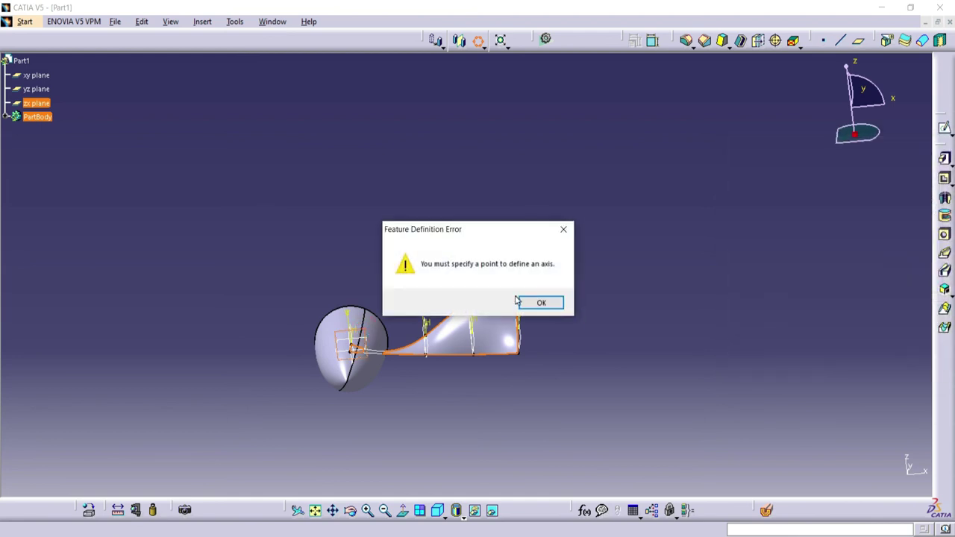
{"action": "left_click", "coordinate": [522, 304]}
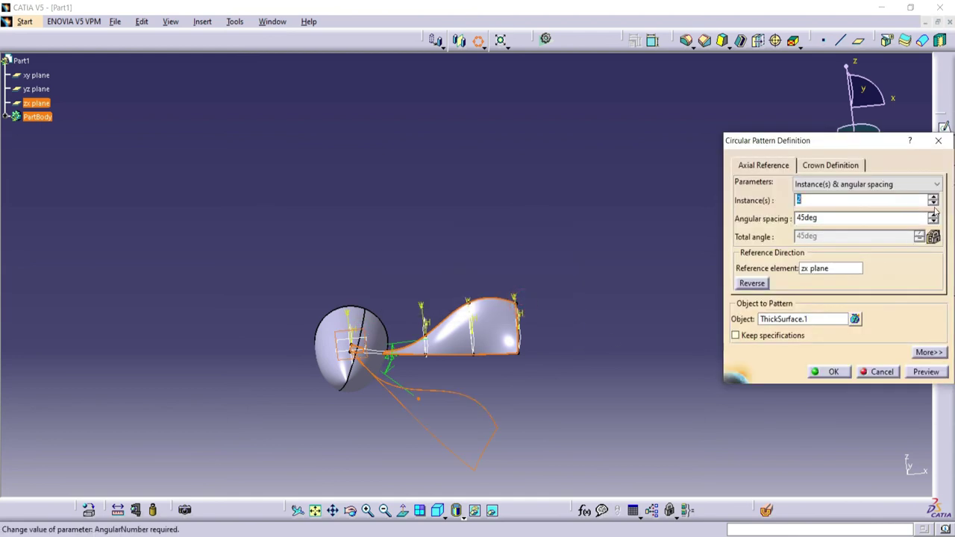
{"action": "left_click", "coordinate": [899, 217]}
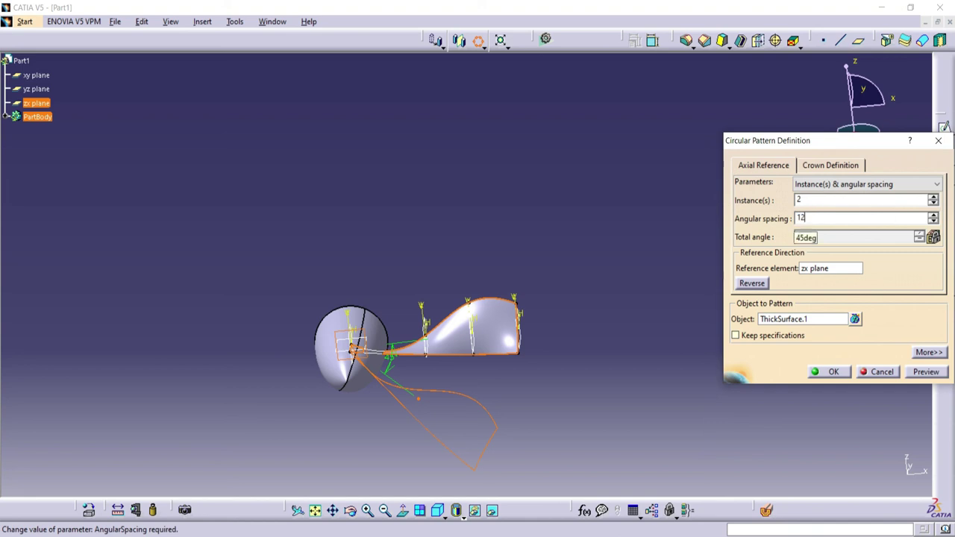
{"action": "type", "text": "12"}
{"action": "key", "text": "Tab"}
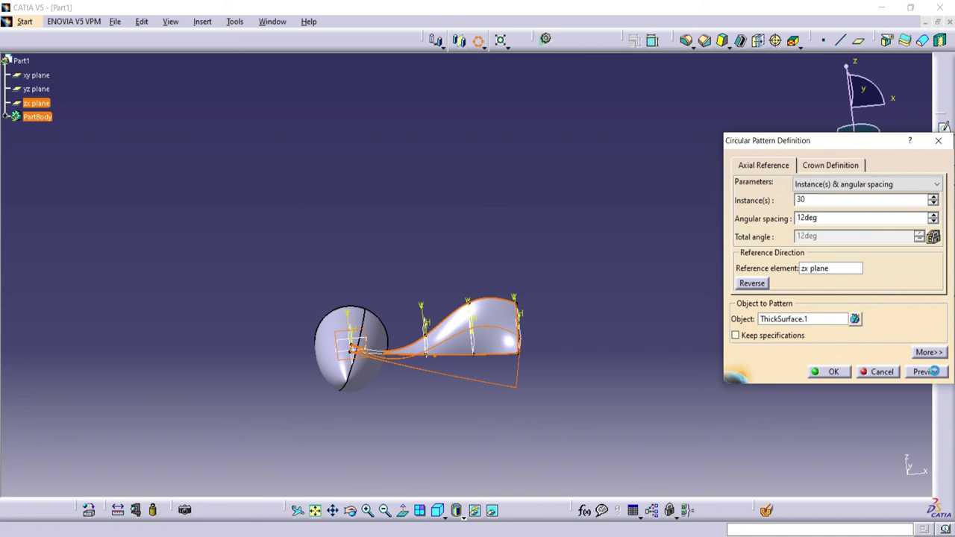
{"action": "left_click", "coordinate": [934, 371]}
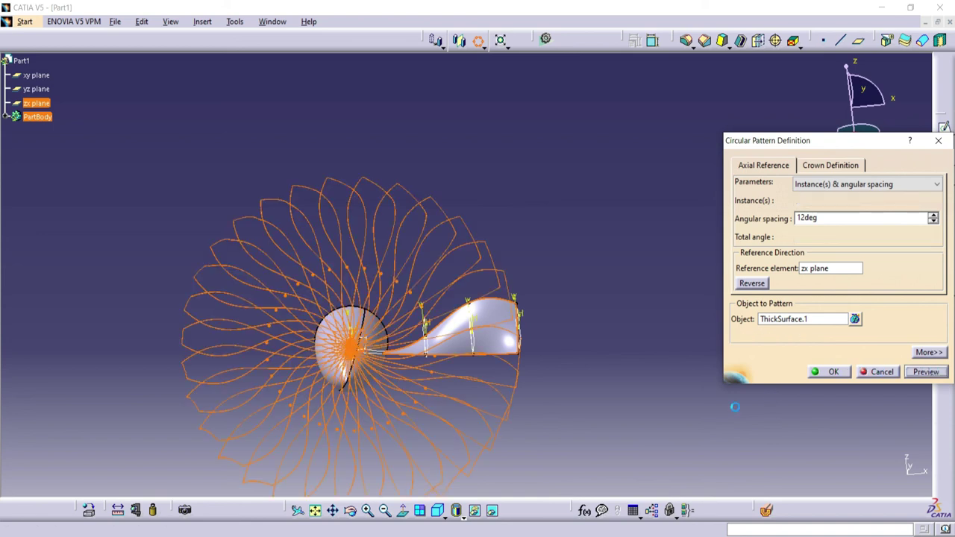
{"action": "key", "text": "Return"}
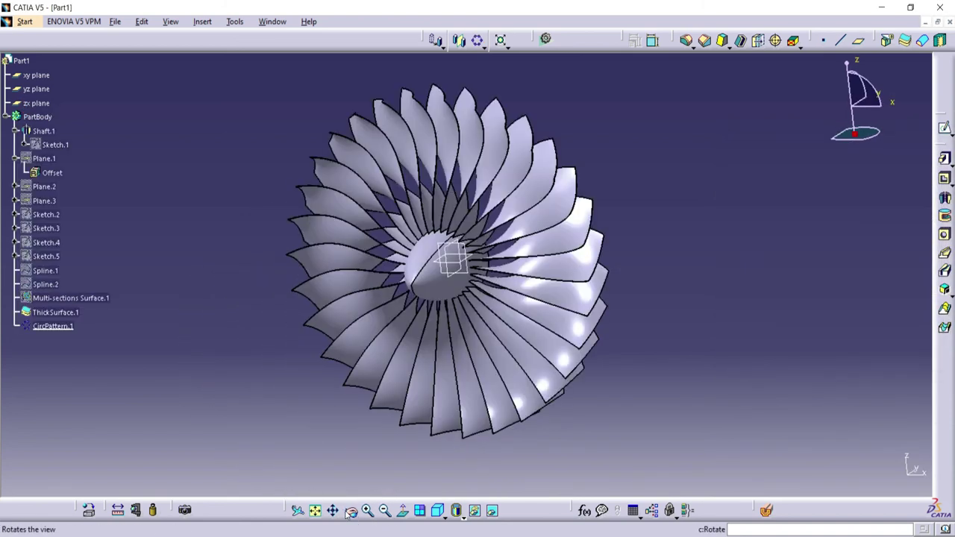
Rotate the fan edge-on and render it with a ground plane and shadows.
{"action": "left_click_drag", "start_coordinate": [350, 511], "coordinate": [499, 441]}
{"action": "left_click", "coordinate": [184, 510]}
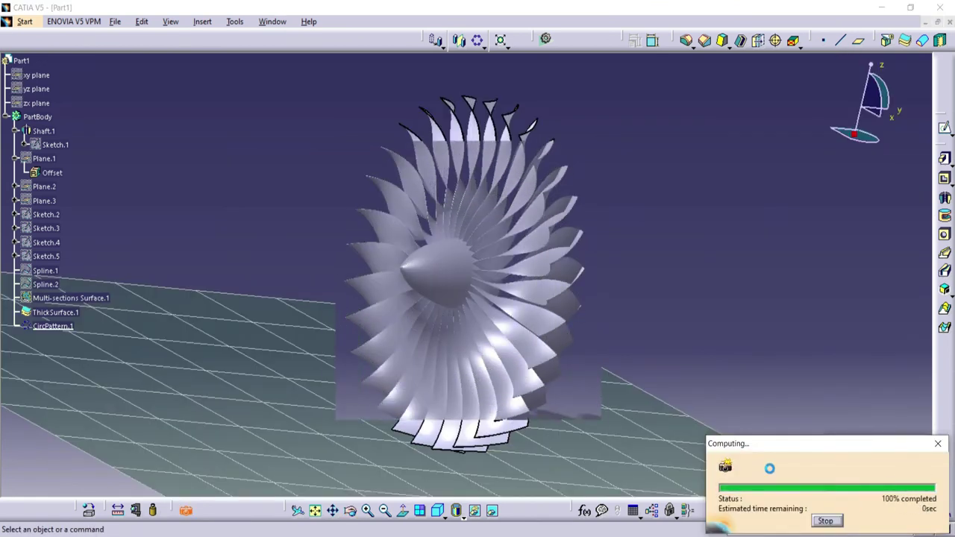